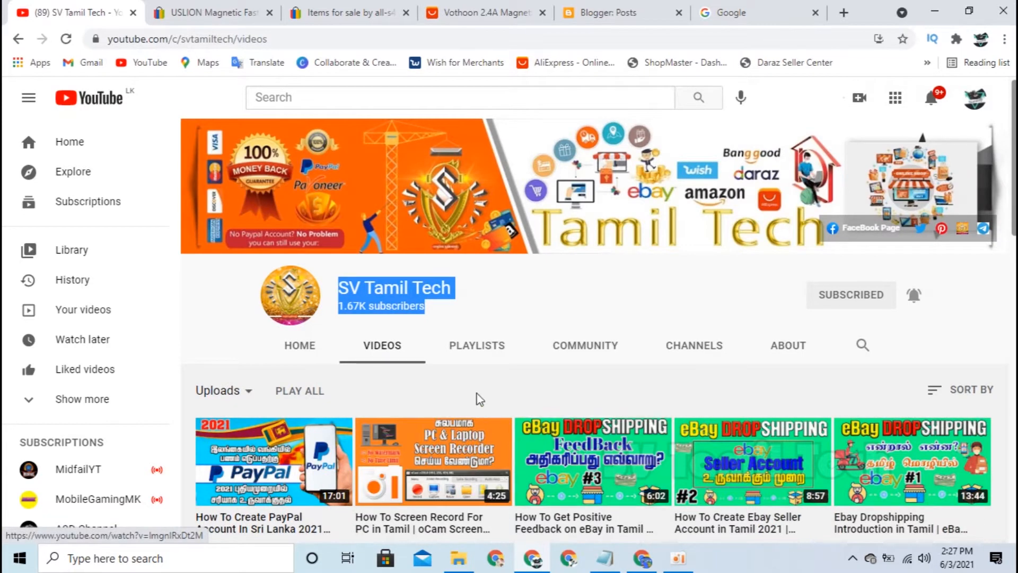
- Look through the SV Tamil Tech channel's playlists, then return to its uploaded videos
click(477, 345)
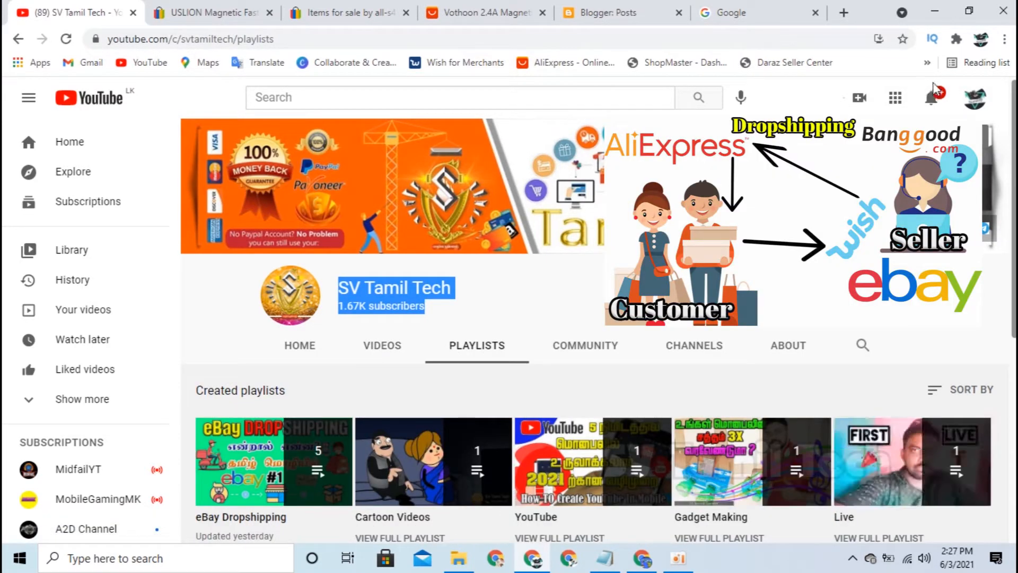
click(446, 290)
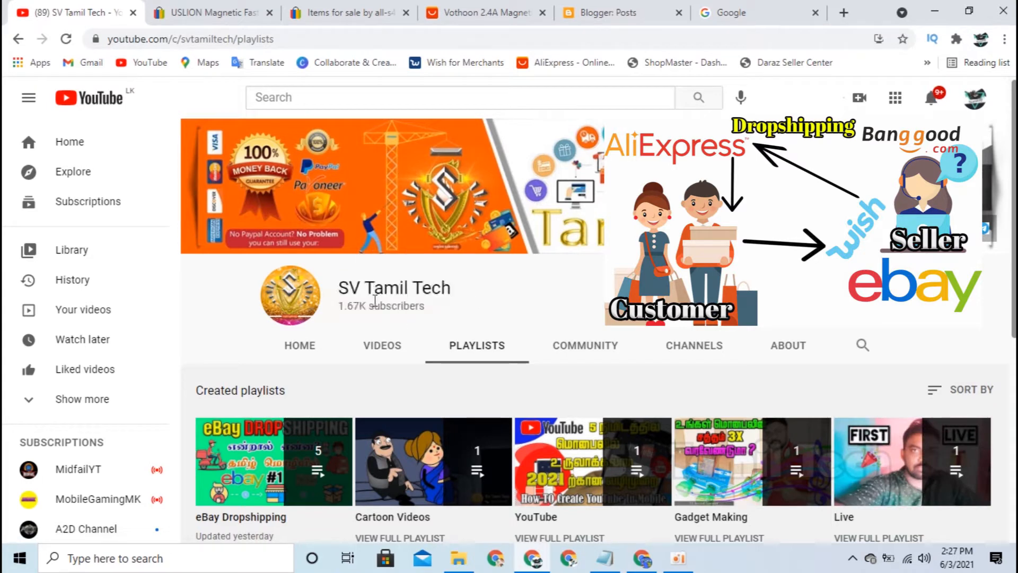
scroll(465, 358, down, 3)
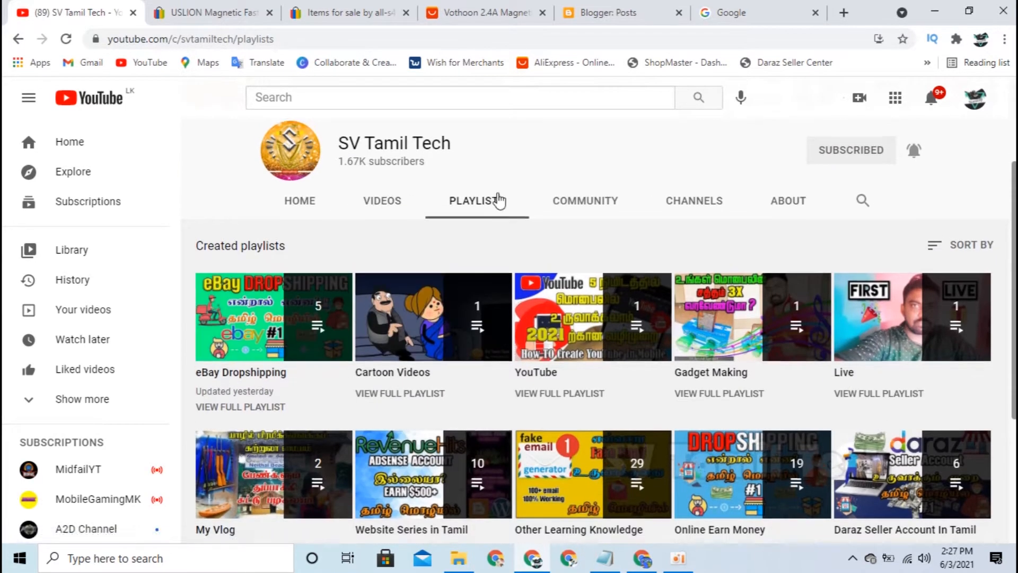
scroll(541, 293, up, 3)
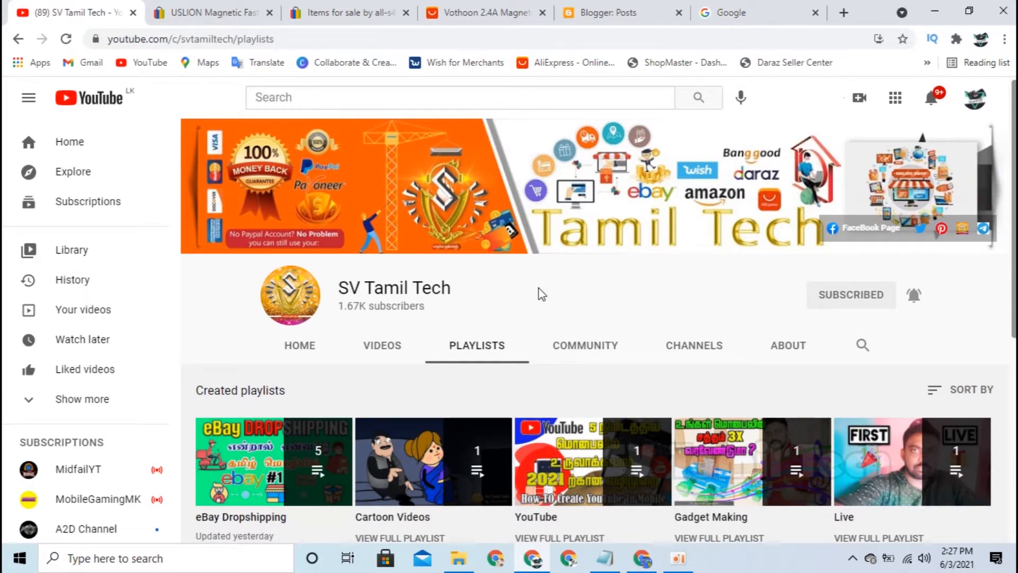
click(398, 351)
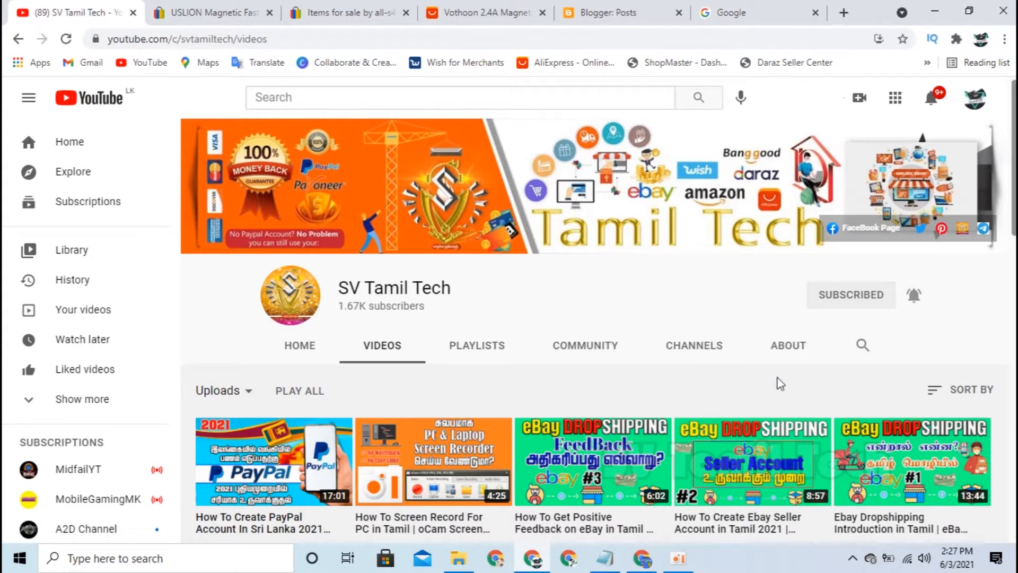
scroll(779, 383, down, 1)
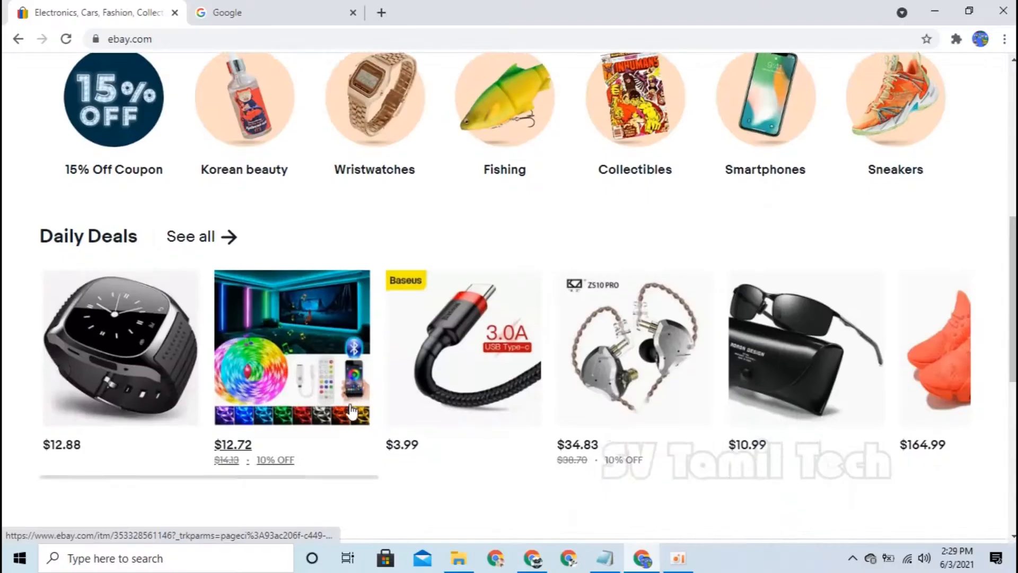
- Look over the eBay home page, including the popular categories and Daily Deals sections
scroll(352, 420, up, 8)
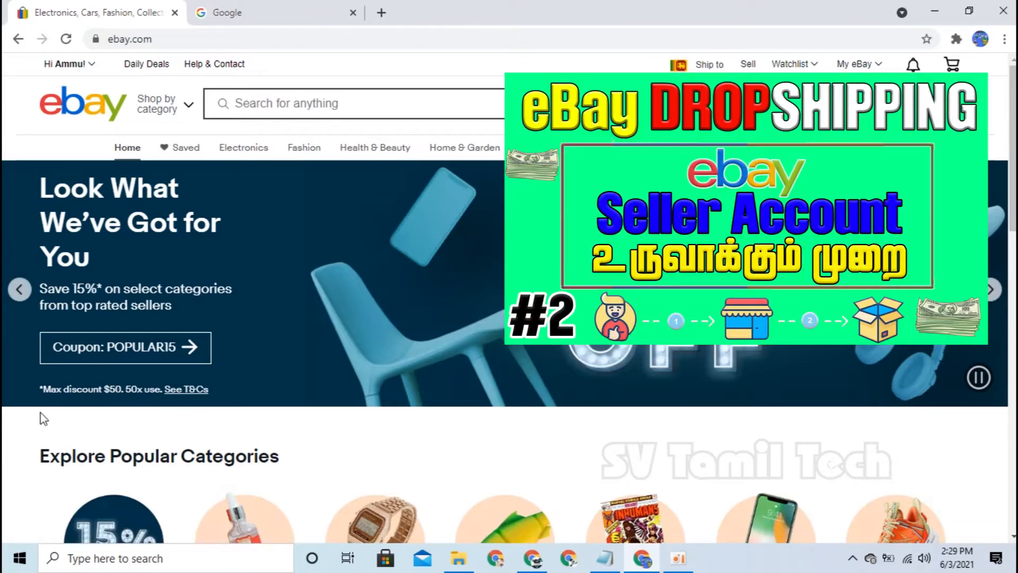
scroll(40, 417, down, 3)
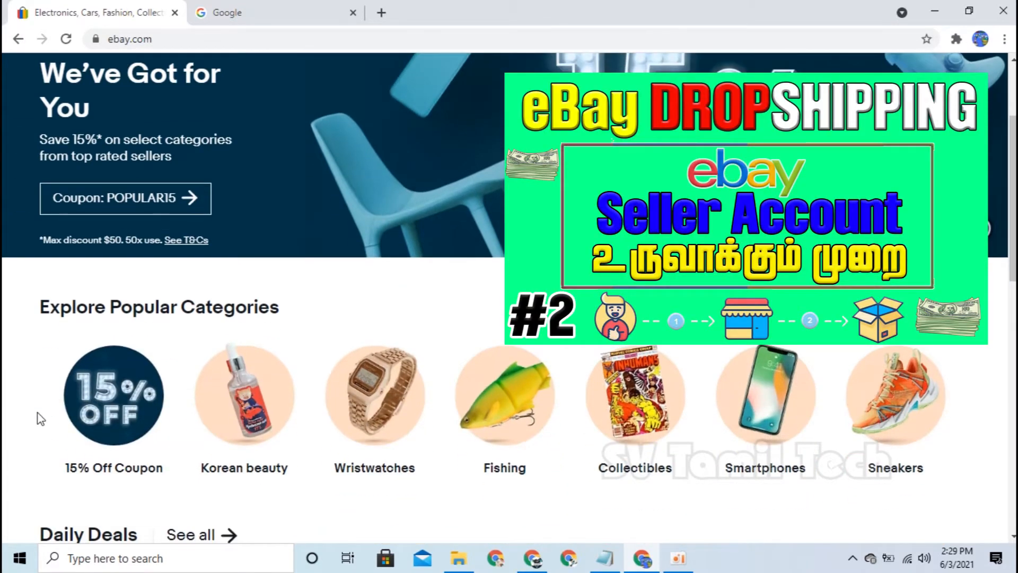
scroll(43, 430, up, 3)
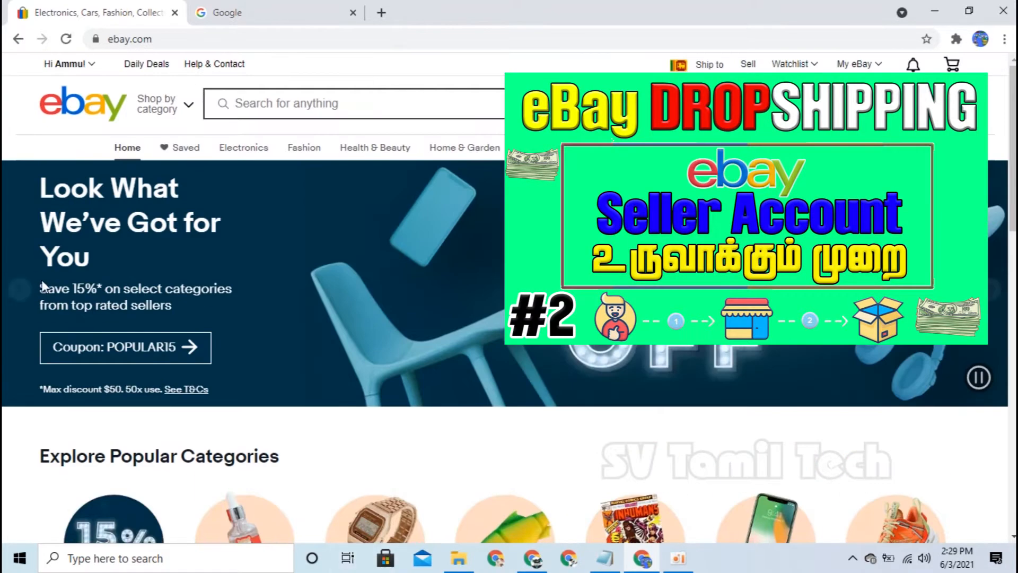
scroll(400, 381, down, 1)
scroll(401, 380, down, 7)
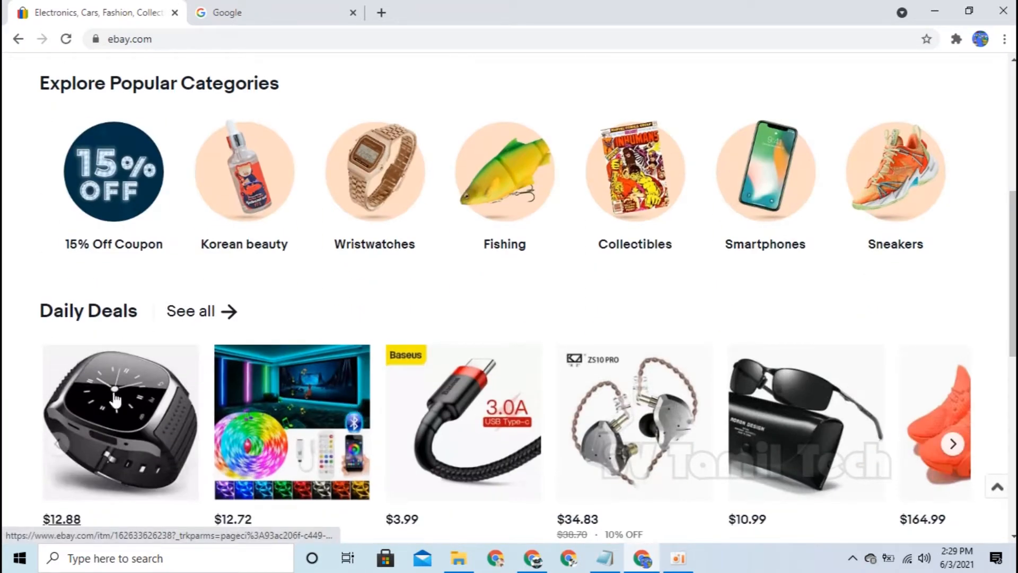
scroll(400, 380, down, 6)
scroll(818, 473, up, 10)
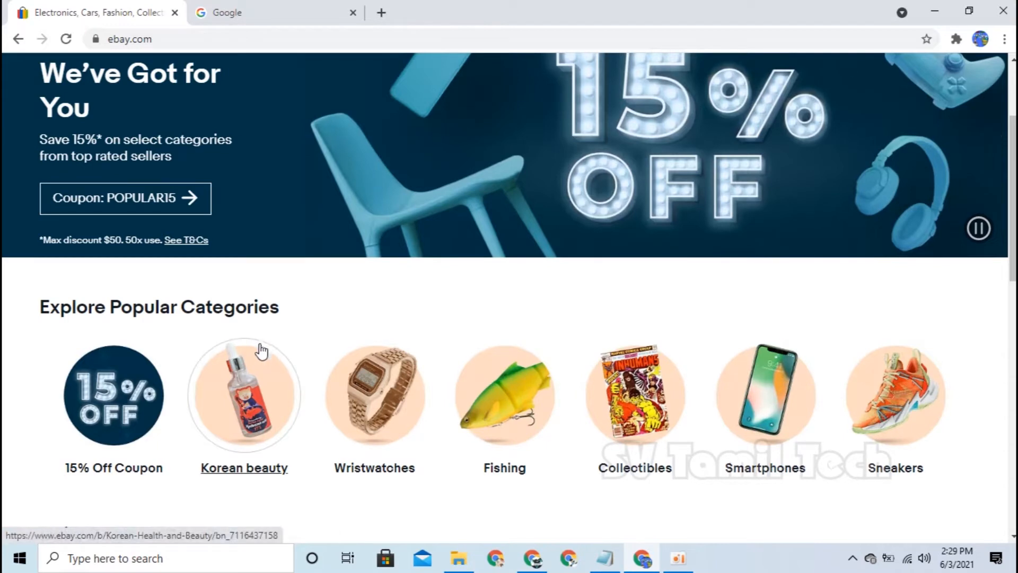
scroll(264, 350, up, 2)
- Search Google for "ebay seller hub" and open the non-sponsored eBay Seller Hub result
click(237, 10)
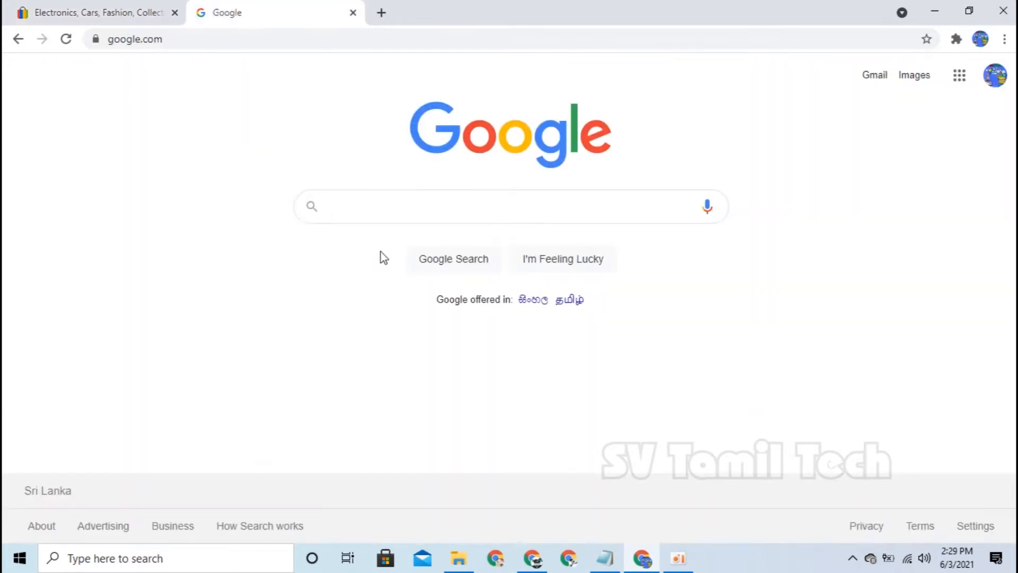
text(ebay se)
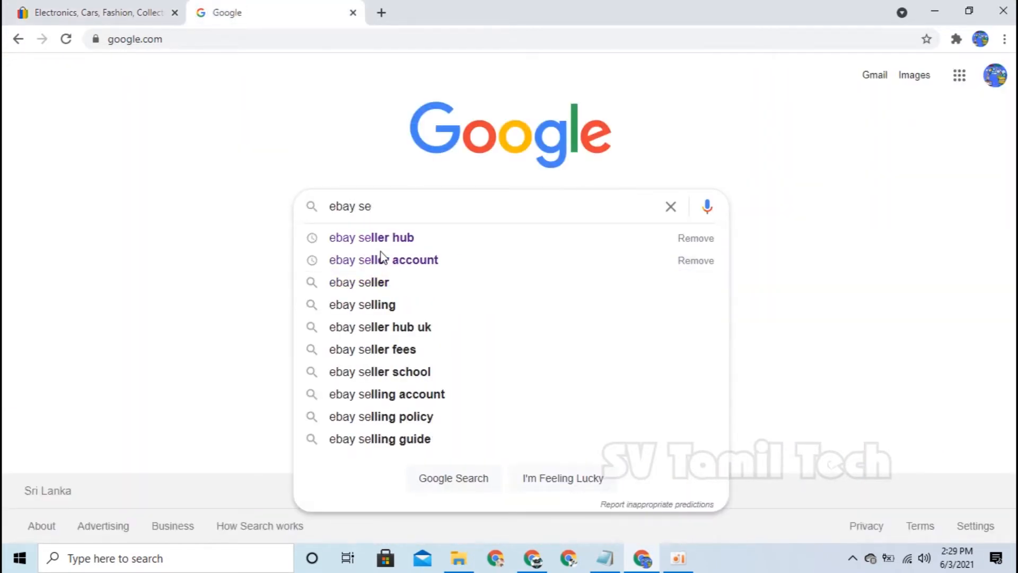
click(381, 244)
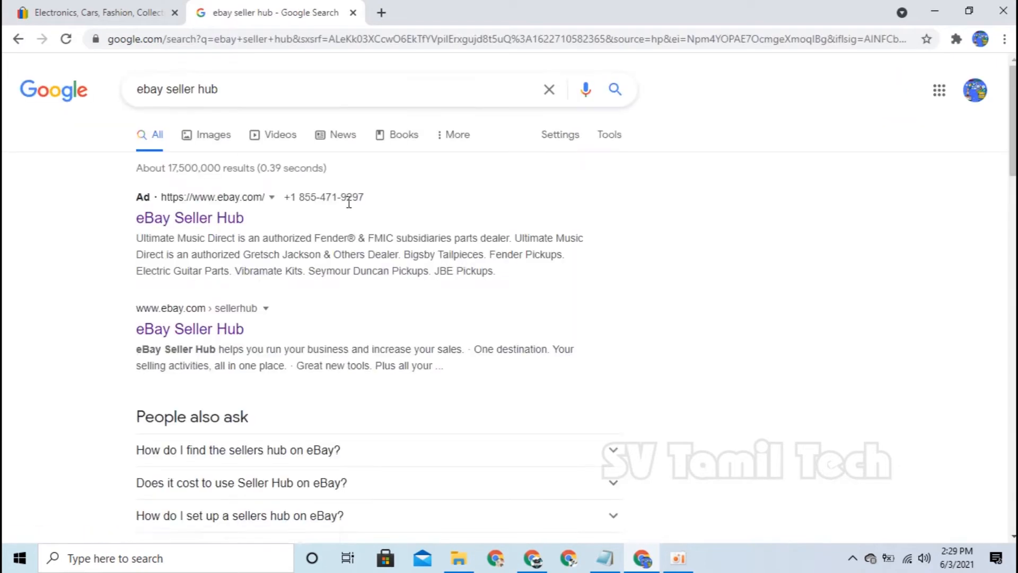
click(165, 330)
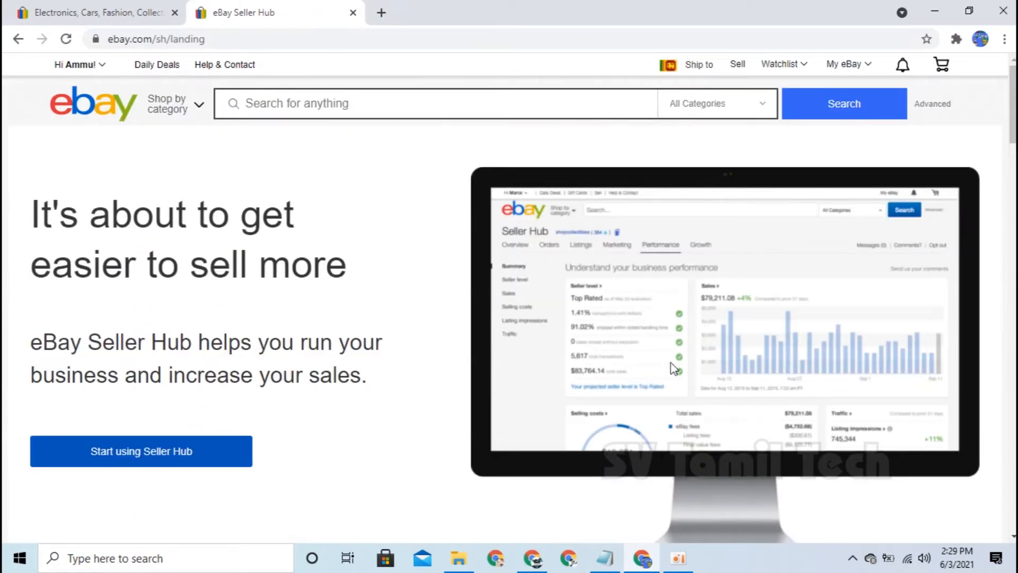
- Start using Seller Hub from its landing page to reach the seller overview
scroll(174, 342, down, 1)
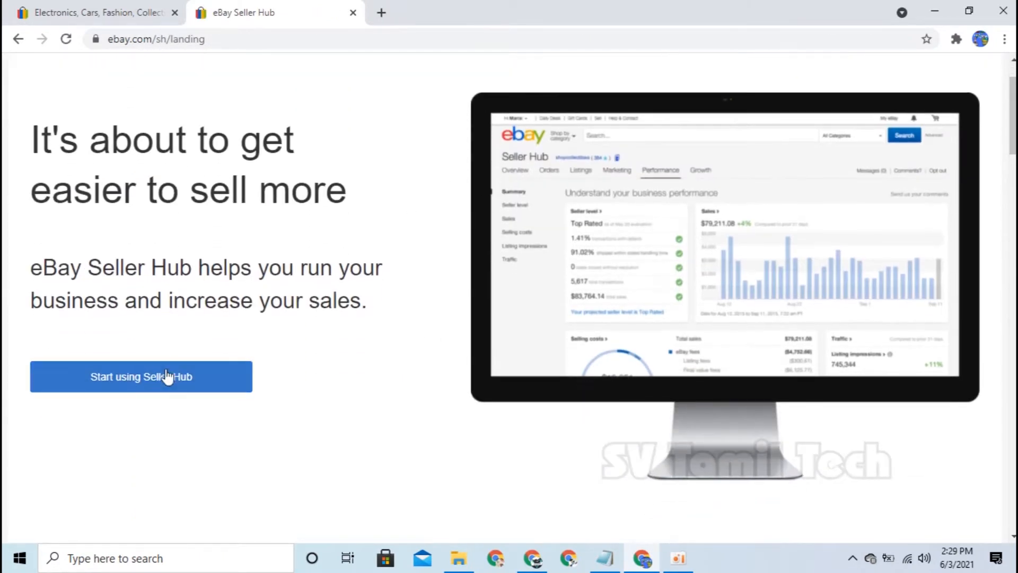
click(127, 386)
mouse_move(91, 66)
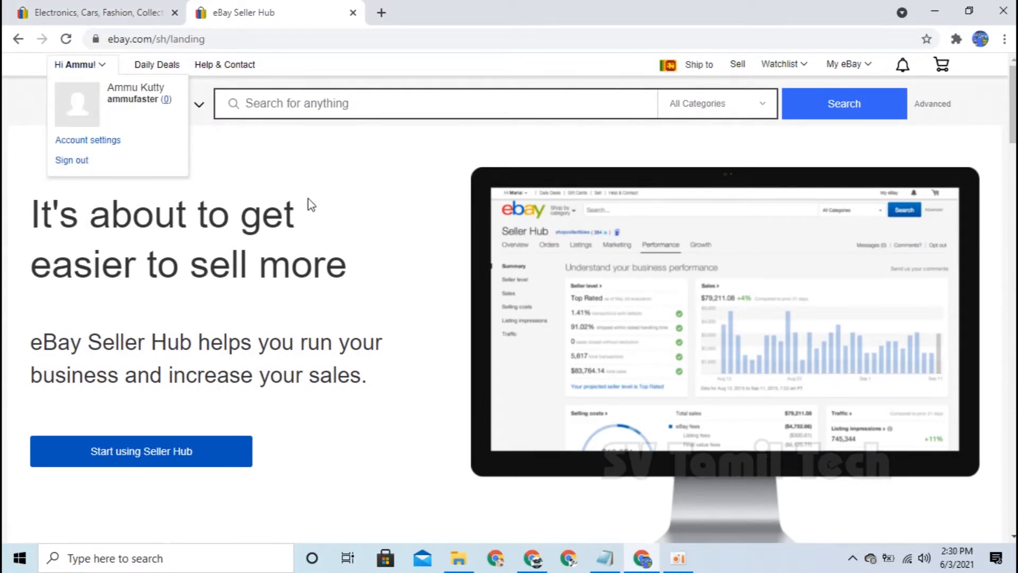
click(140, 463)
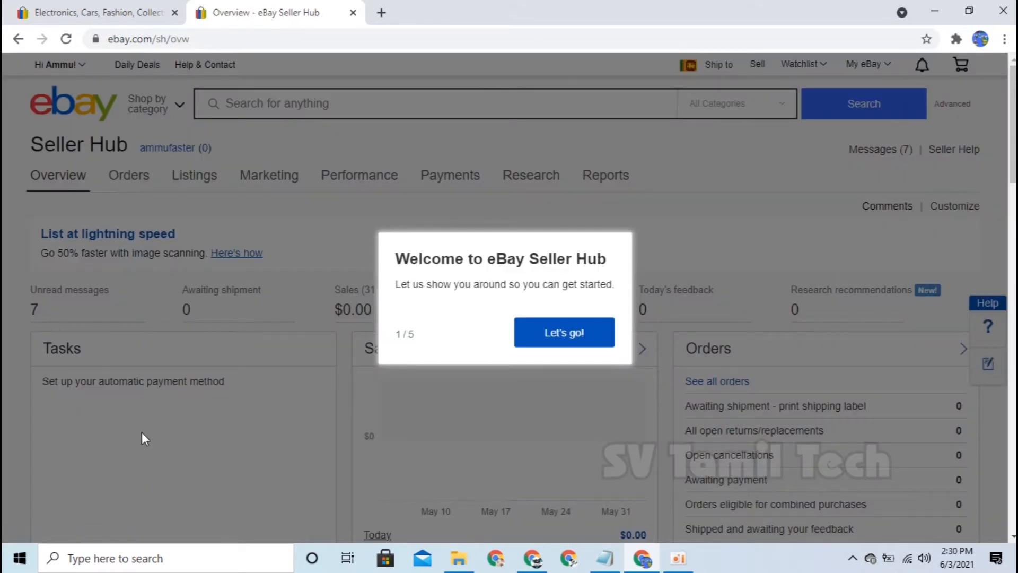
- Go through the five-part Seller Hub welcome tour and finish it
click(74, 6)
click(265, 12)
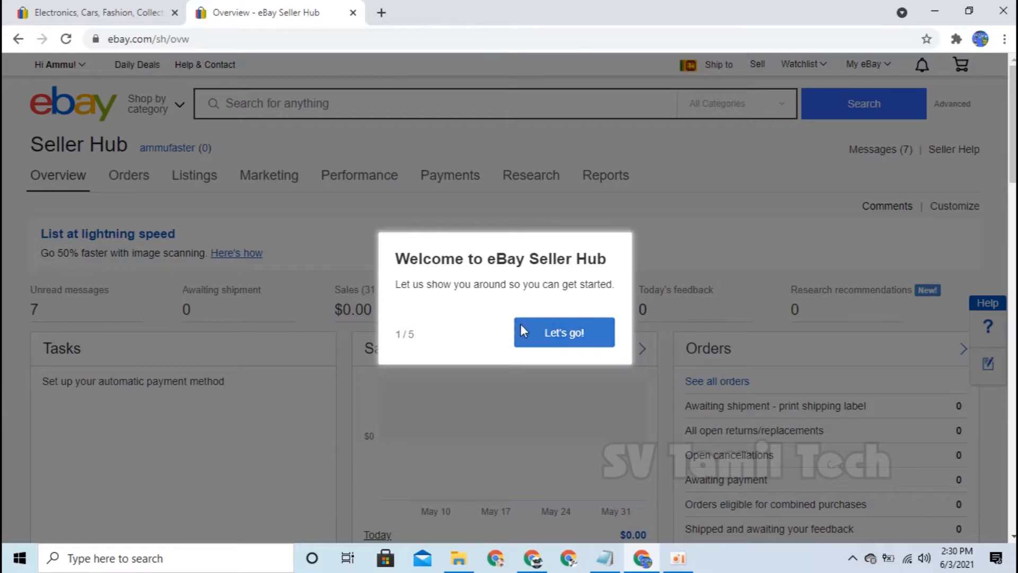
click(542, 330)
click(877, 237)
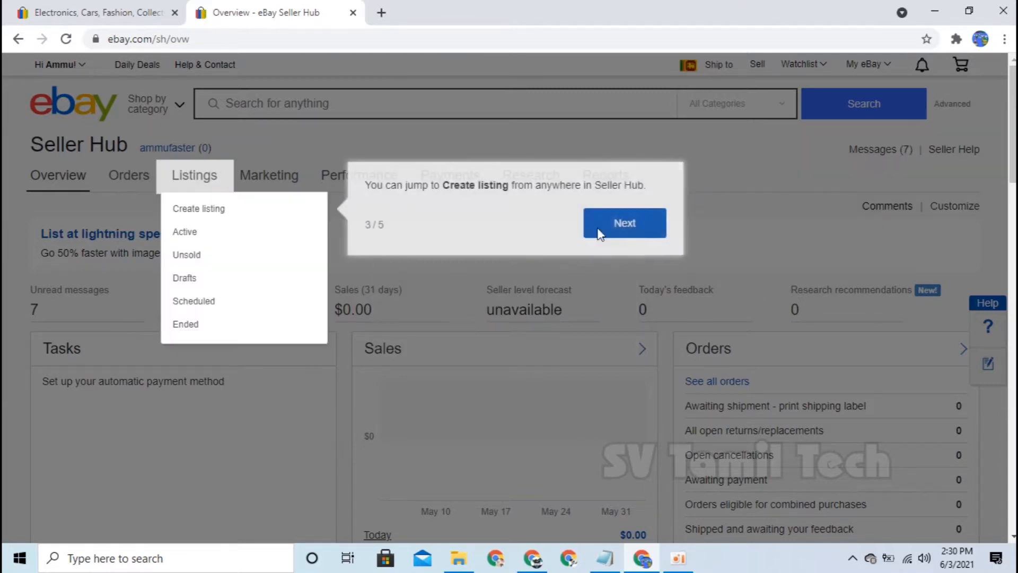
click(638, 221)
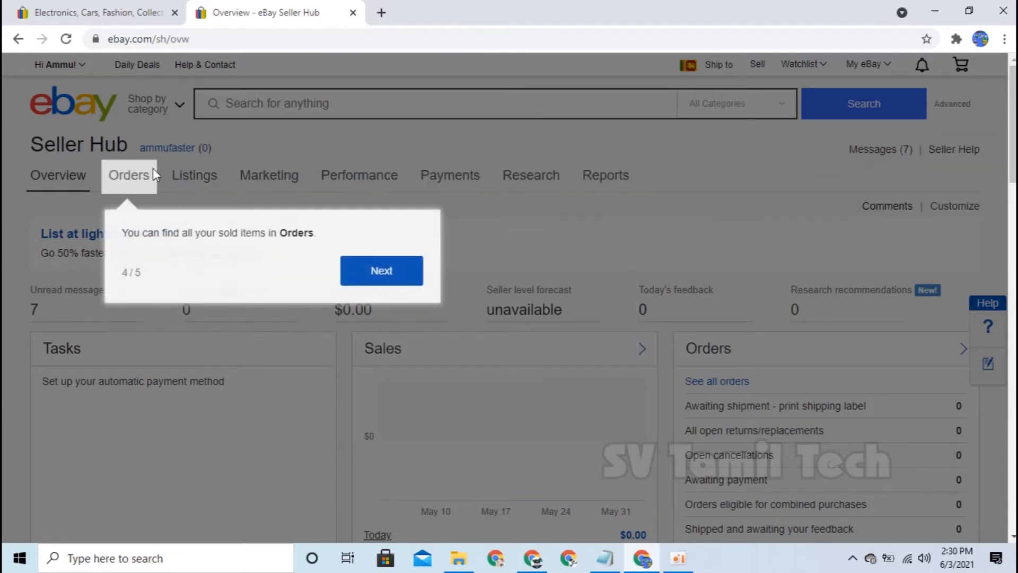
click(380, 265)
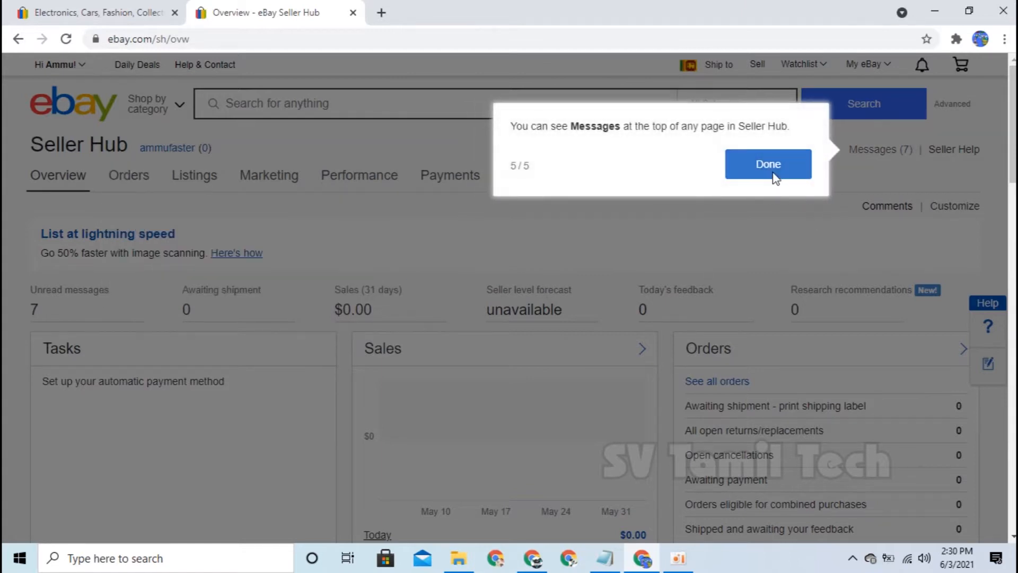
click(774, 175)
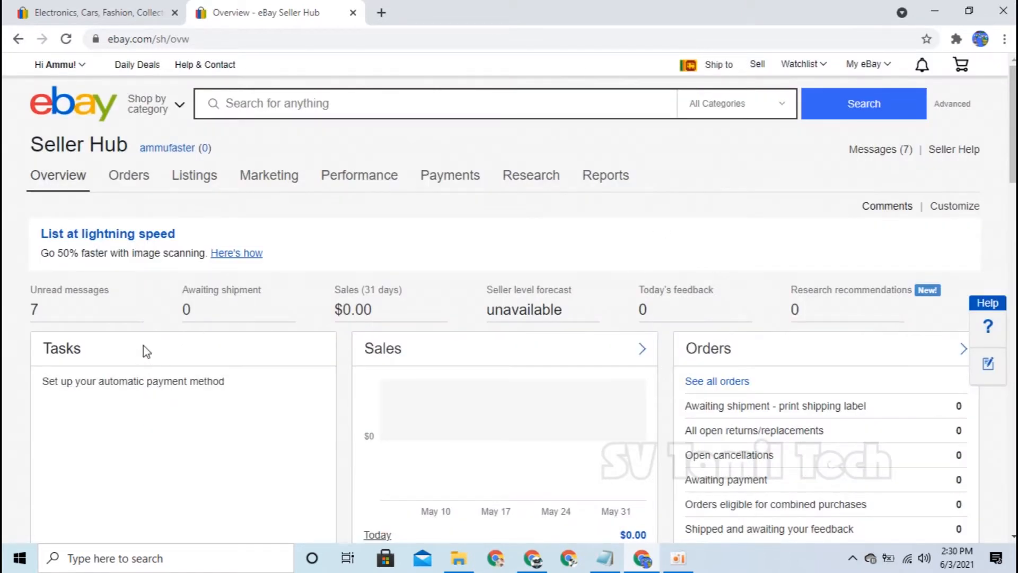
- Examine the Seller Hub overview sections, from tasks, sales and orders through listings to promotional offers
scroll(785, 275, down, 5)
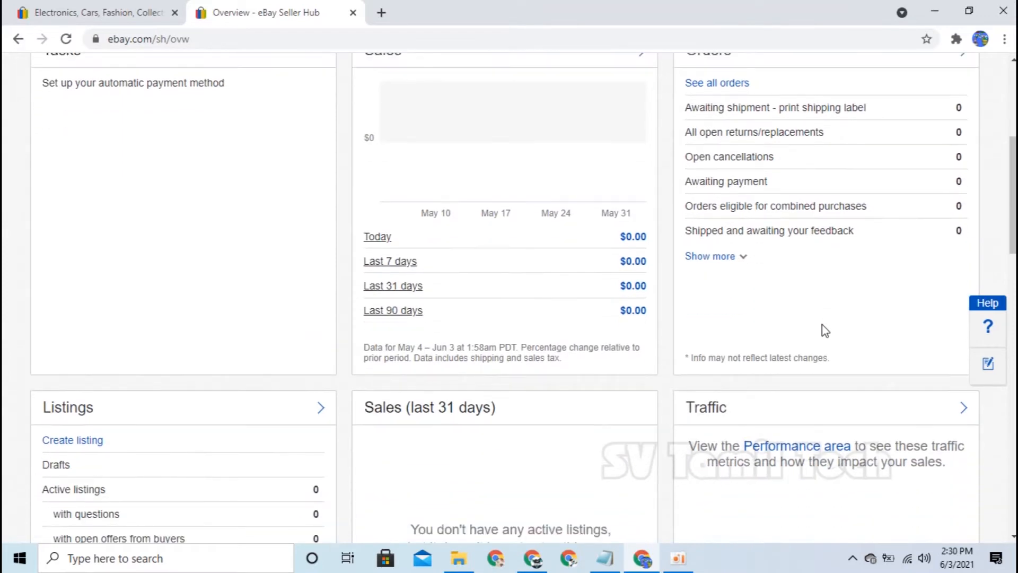
scroll(122, 286, up, 3)
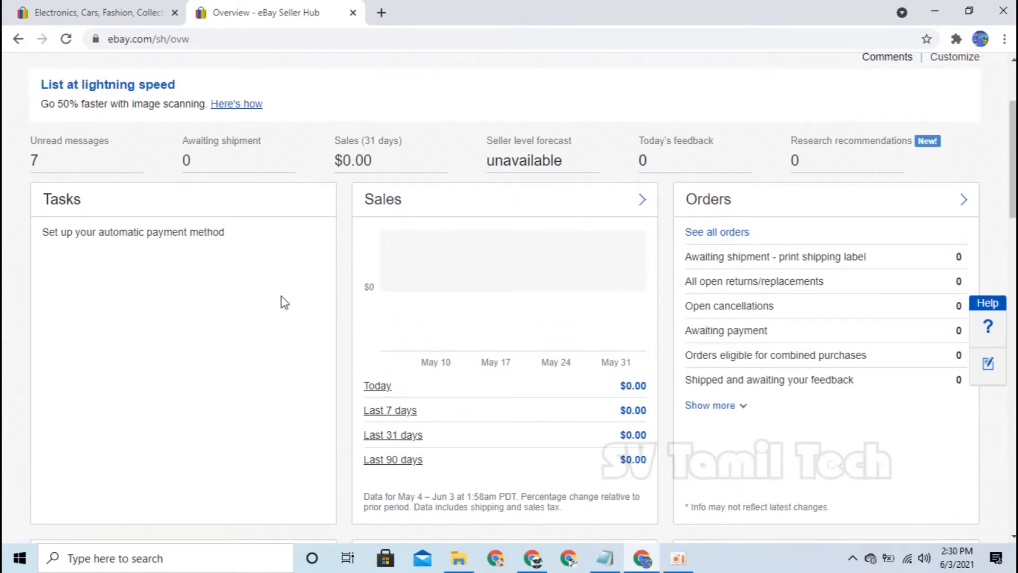
scroll(147, 209, down, 3)
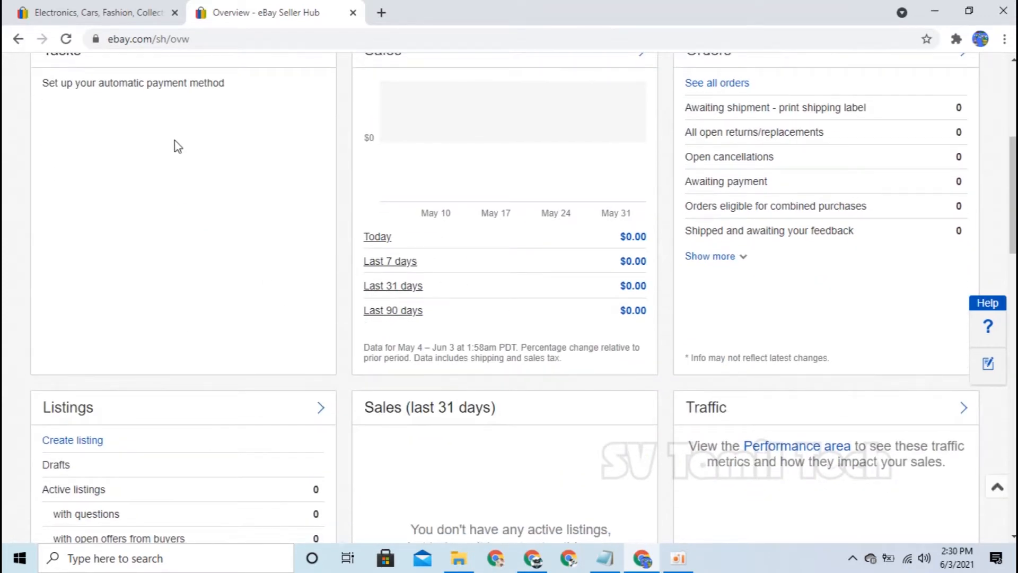
scroll(175, 194, up, 2)
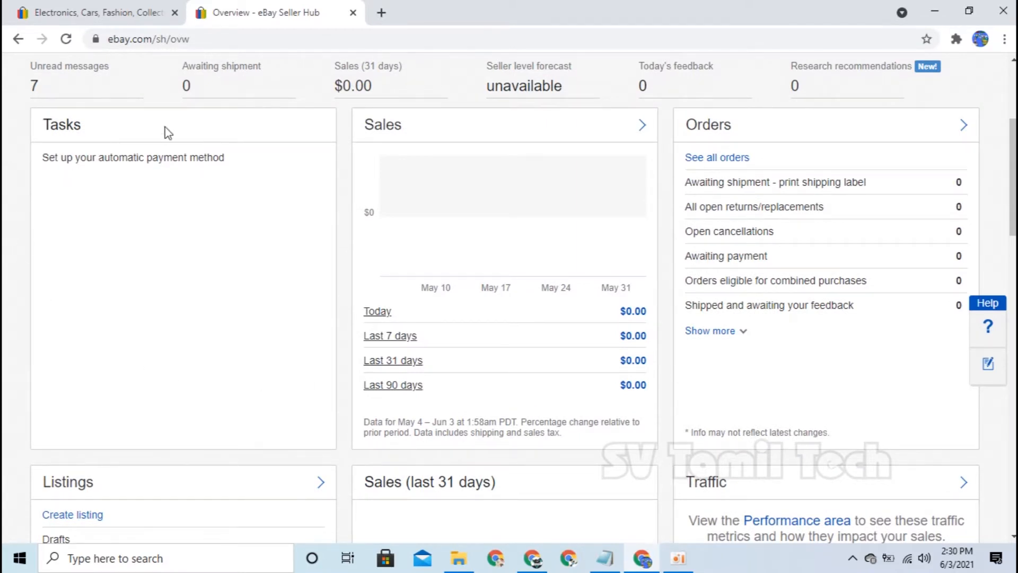
scroll(212, 245, down, 7)
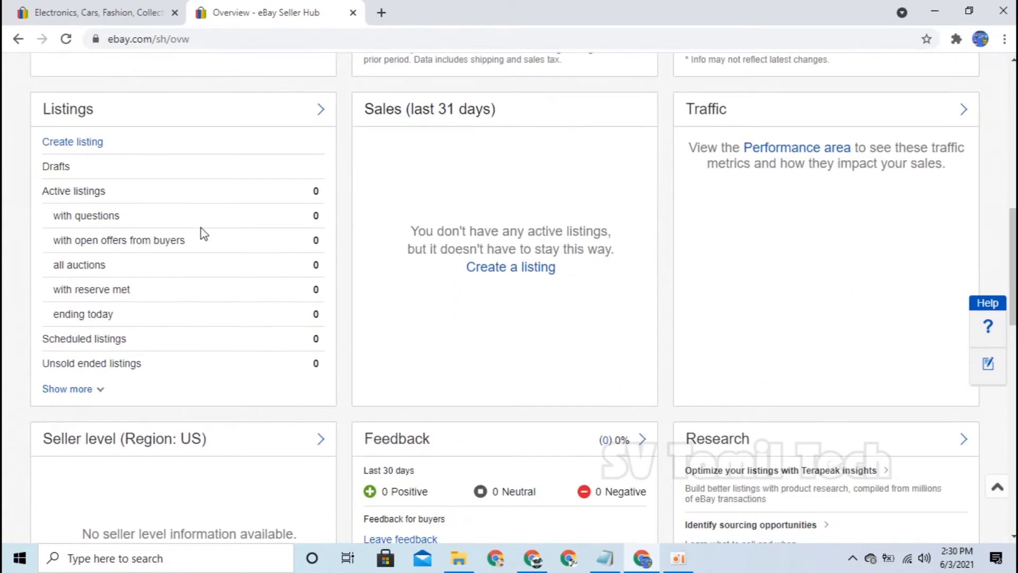
scroll(203, 233, down, 17)
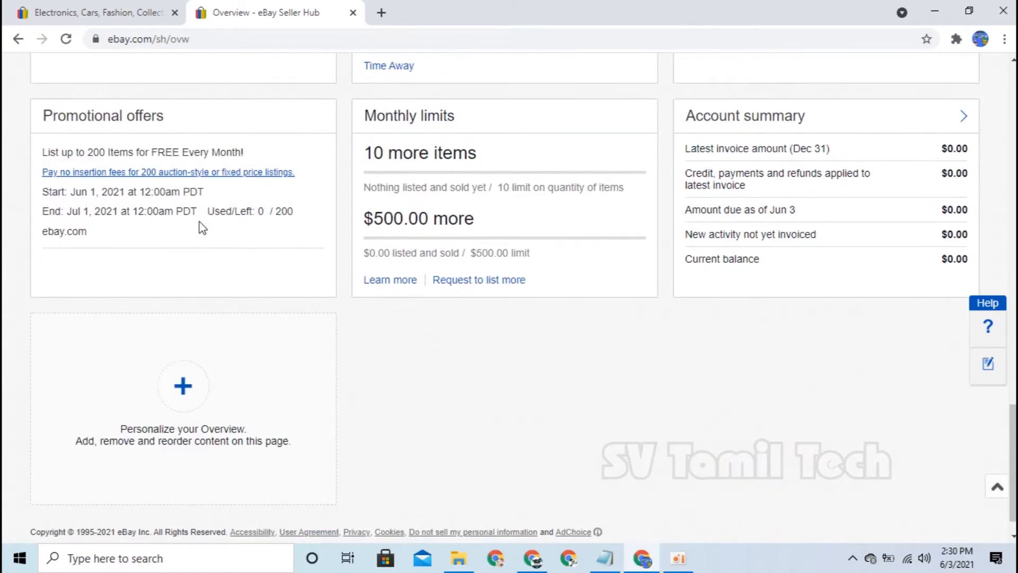
scroll(203, 228, up, 15)
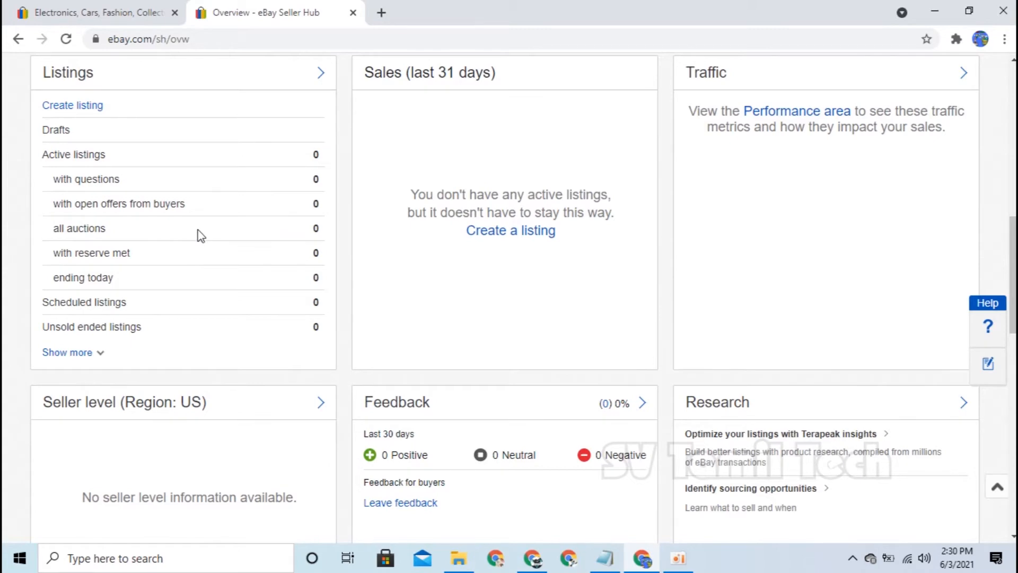
- Examine the Monthly limits section of the overview for the remaining item quantity and sales amount allowances
scroll(201, 233, down, 15)
scroll(493, 194, up, 1)
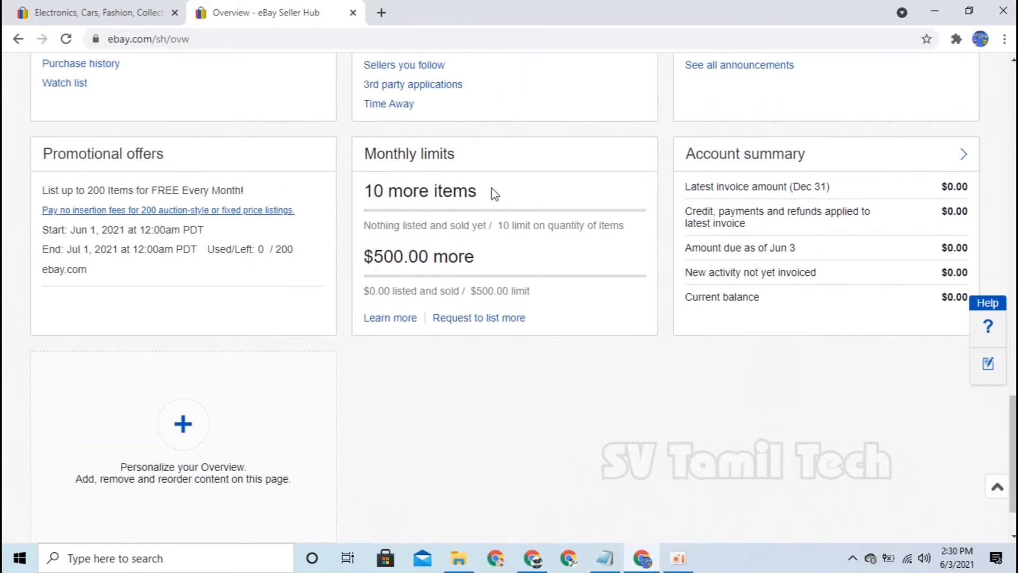
drag(493, 194, 369, 194)
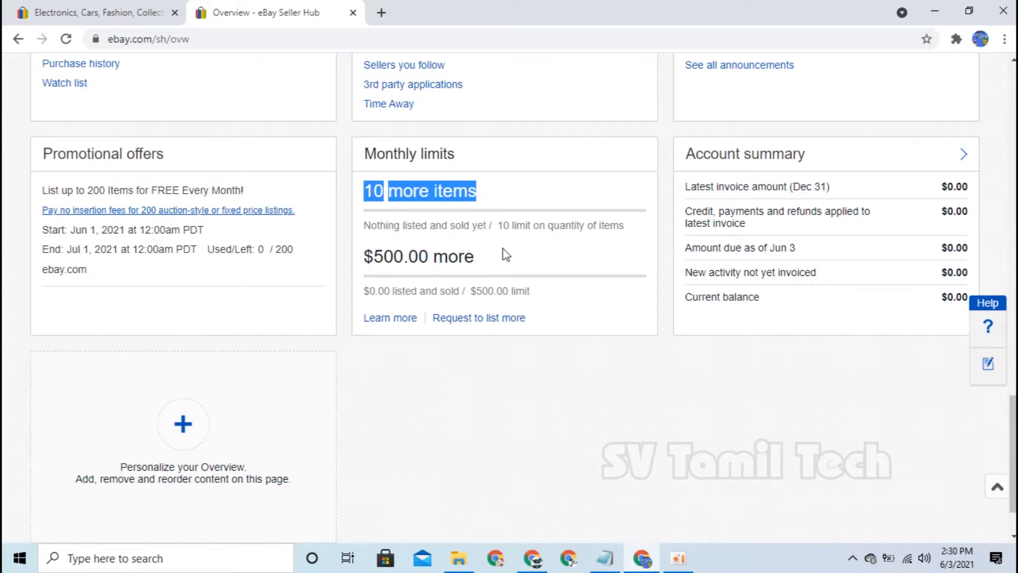
drag(504, 255, 371, 254)
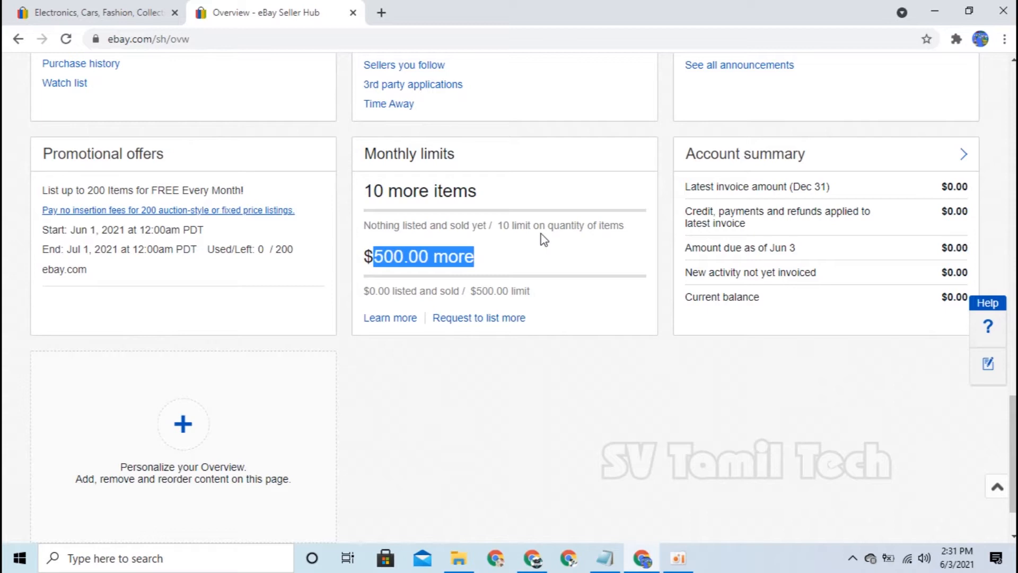
click(552, 244)
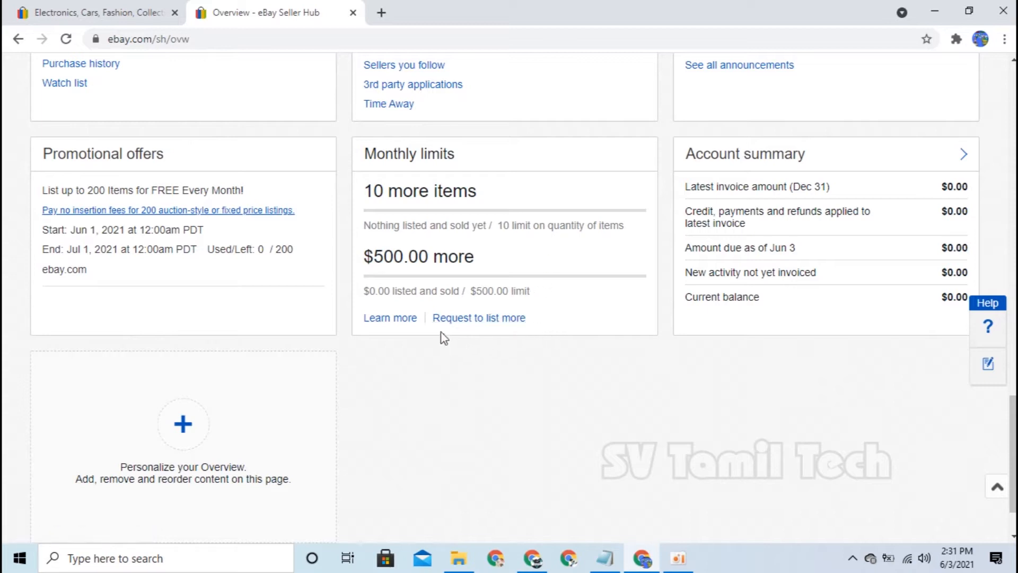
scroll(578, 358, up, 3)
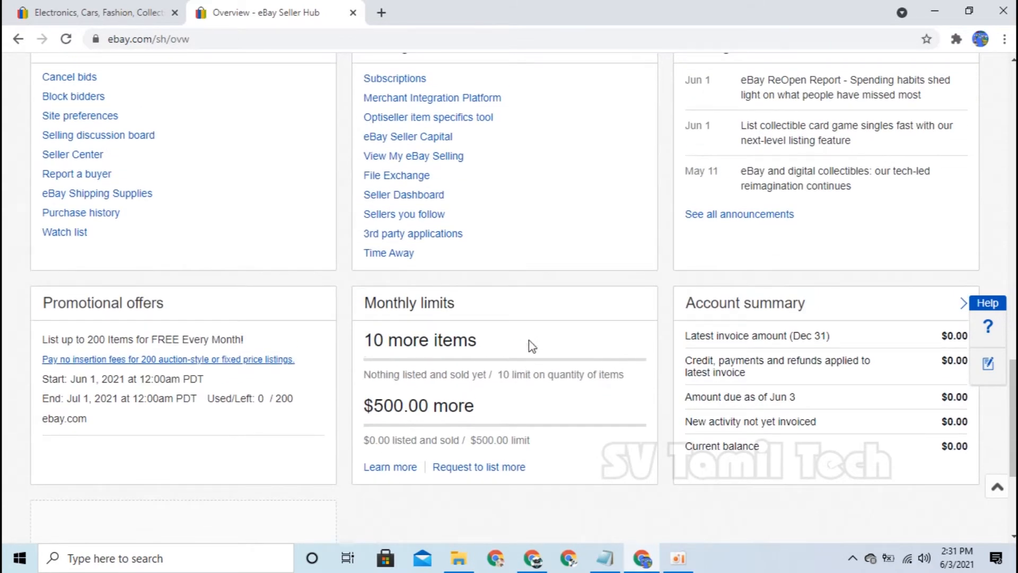
- Start a new item listing from the eBay home page
scroll(537, 406, up, 2)
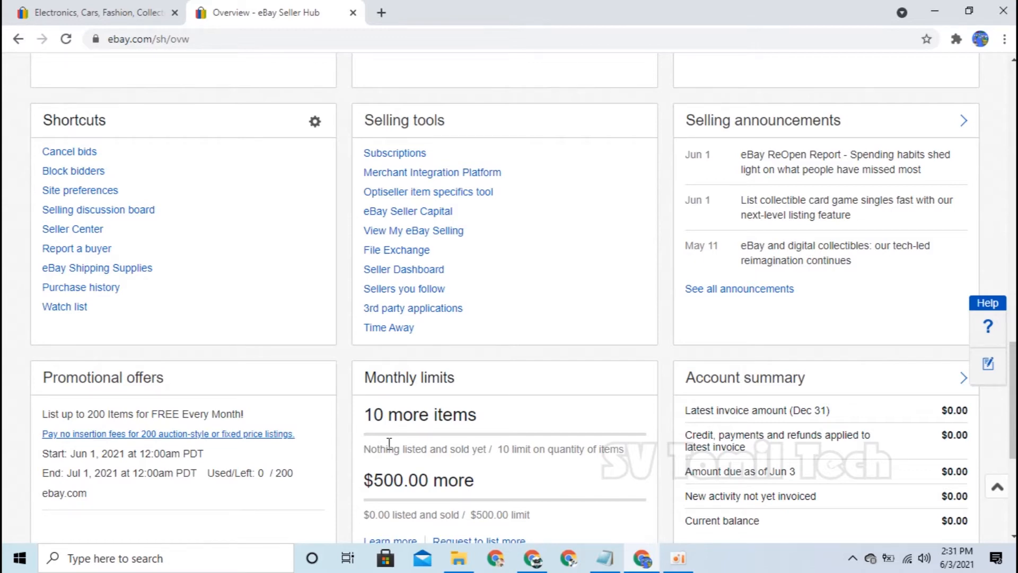
scroll(393, 439, up, 15)
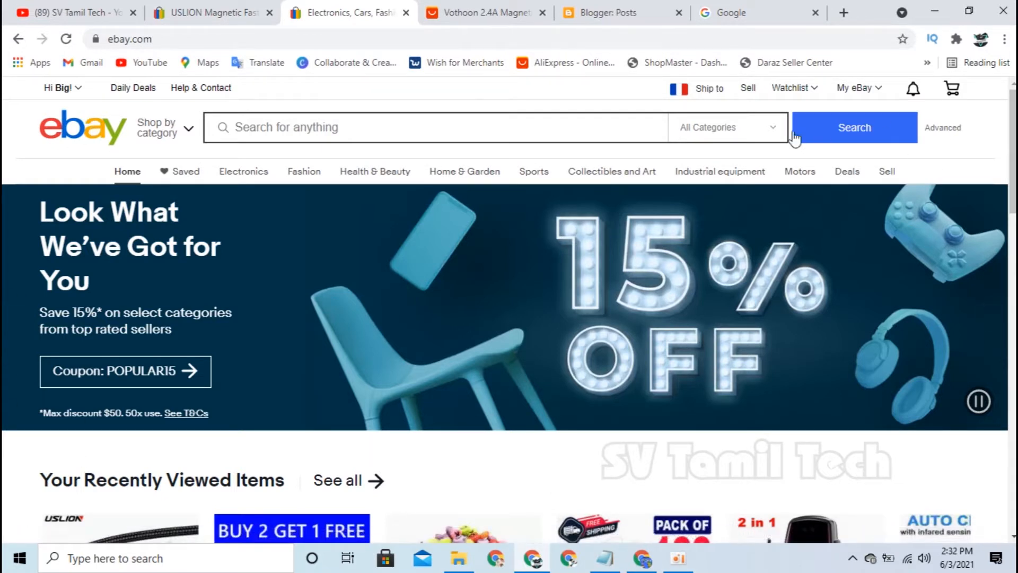
click(747, 93)
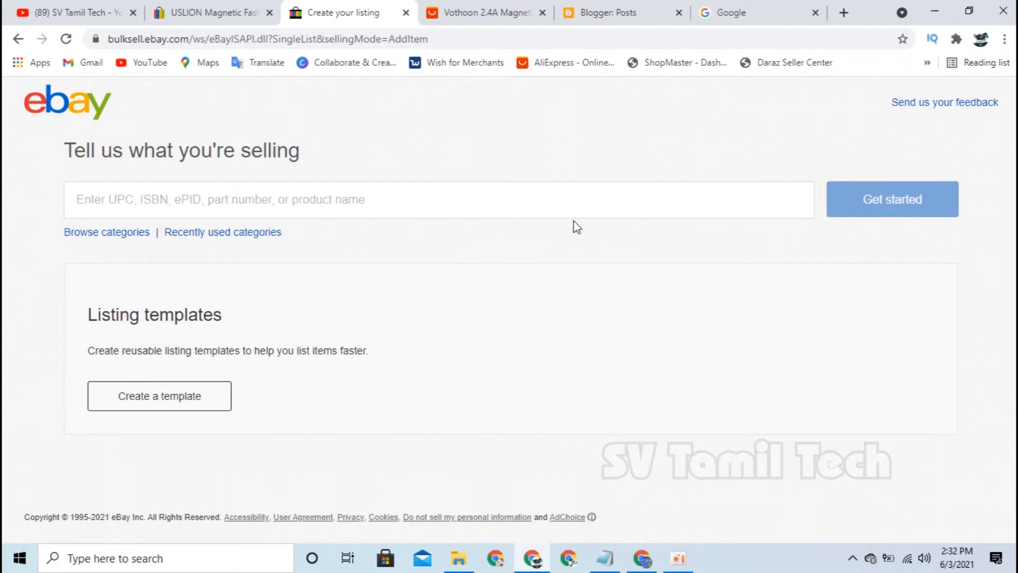
- Look over the Vothoon magnetic cable's AliExpress page and view its black Type C and Black For Micro variants
click(511, 12)
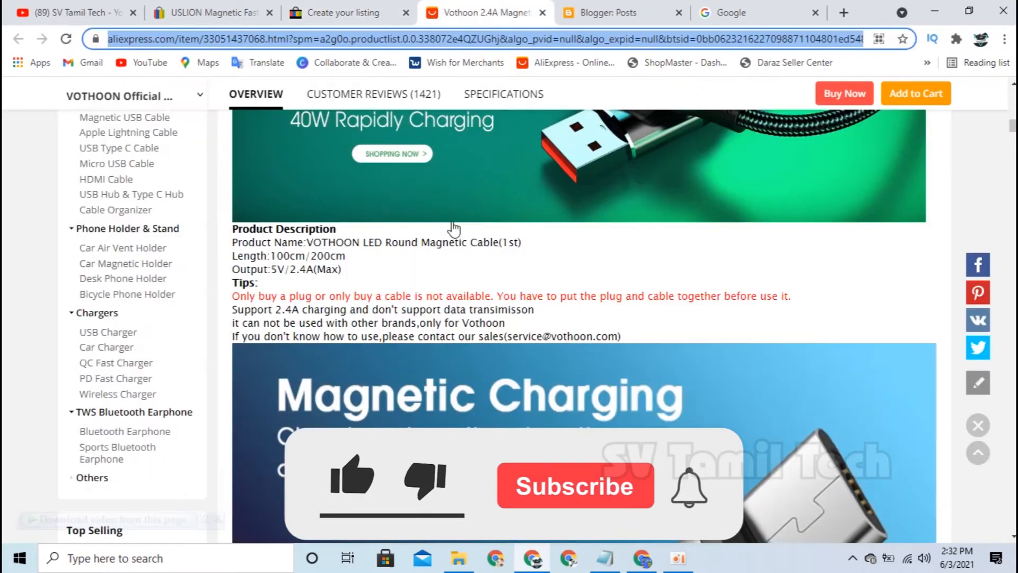
scroll(472, 229, up, 13)
click(327, 281)
scroll(327, 282, down, 1)
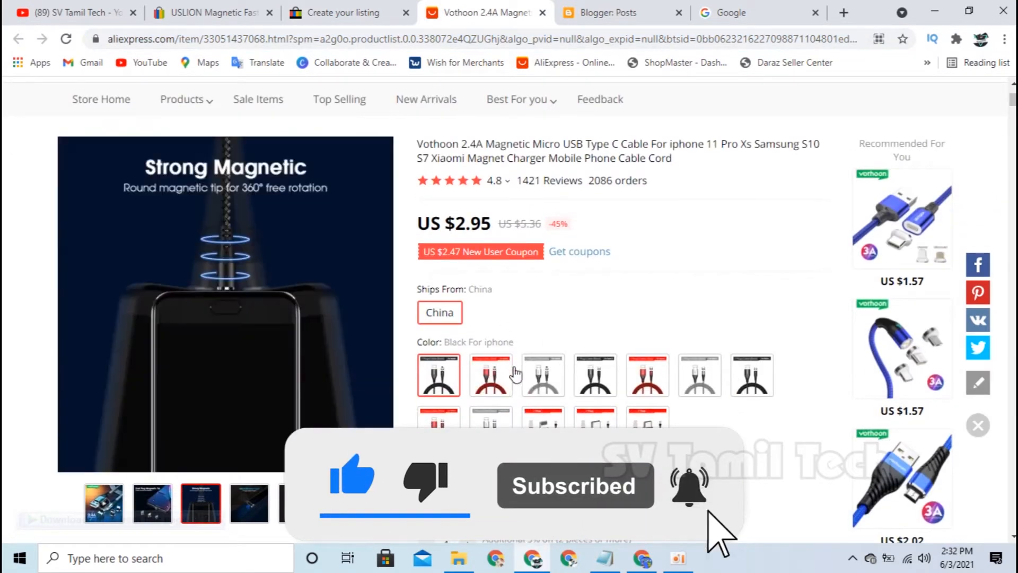
click(595, 375)
click(752, 374)
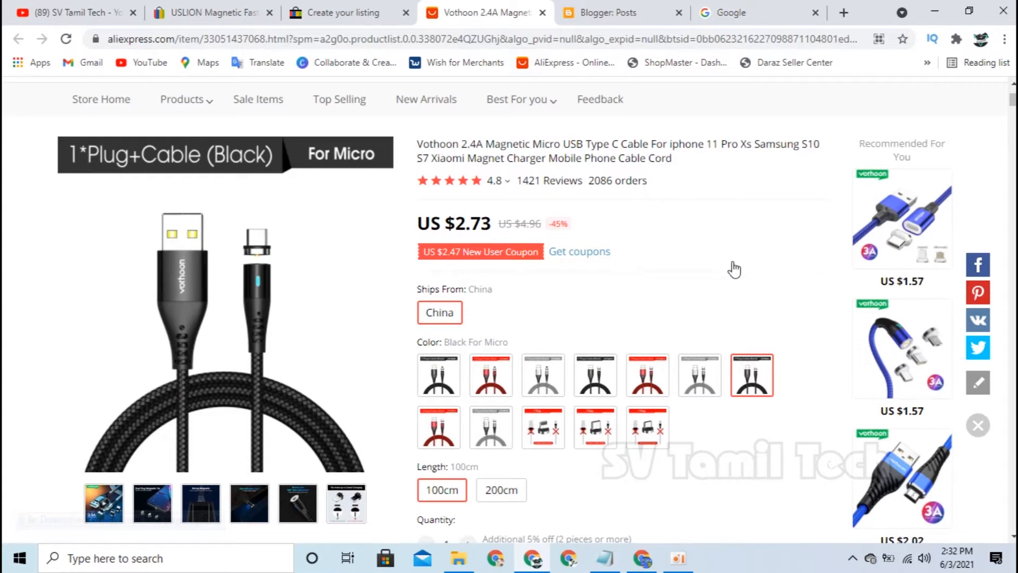
- Copy the Vothoon cable's full AliExpress product title into the Notepad document, one blank line below the product description
scroll(699, 318, up, 3)
drag(671, 310, 419, 295)
key(ctrl+c)
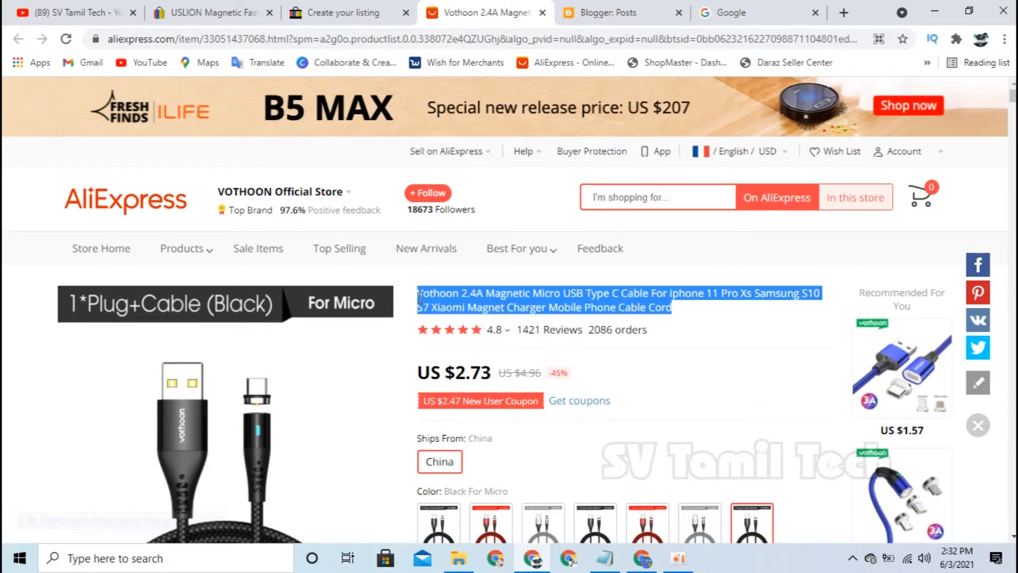
click(604, 558)
click(701, 228)
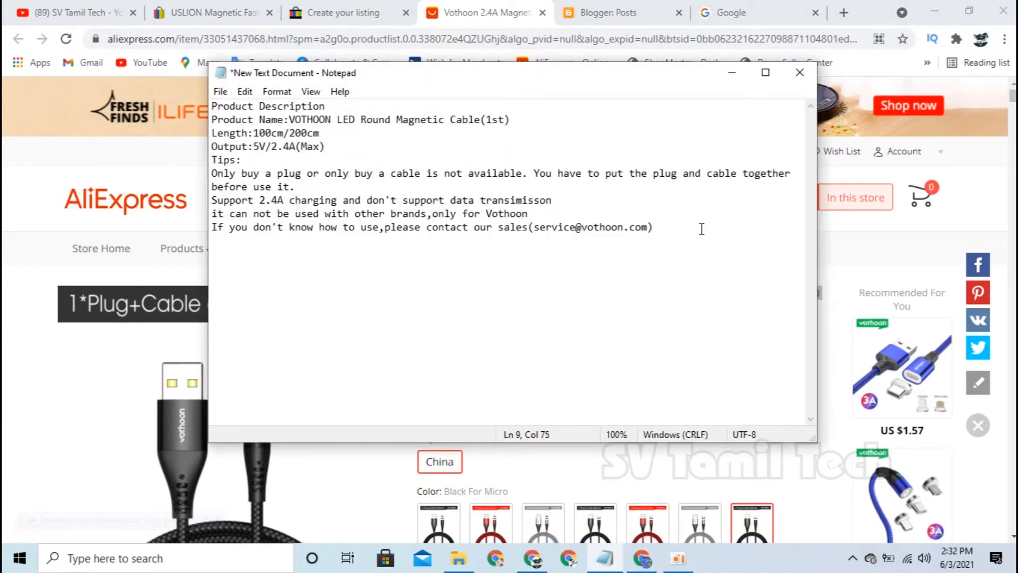
key(Return)
key(Return)
key(ctrl+v)
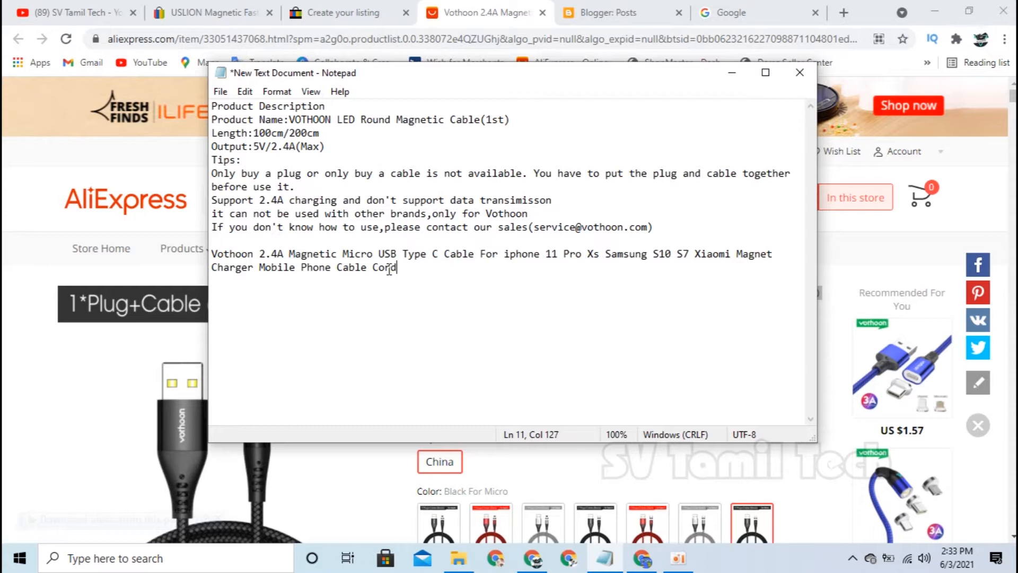
- Enter the saved Vothoon cable title as the eBay item to sell and start the listing under Chargers & Cradles
drag(412, 266, 205, 252)
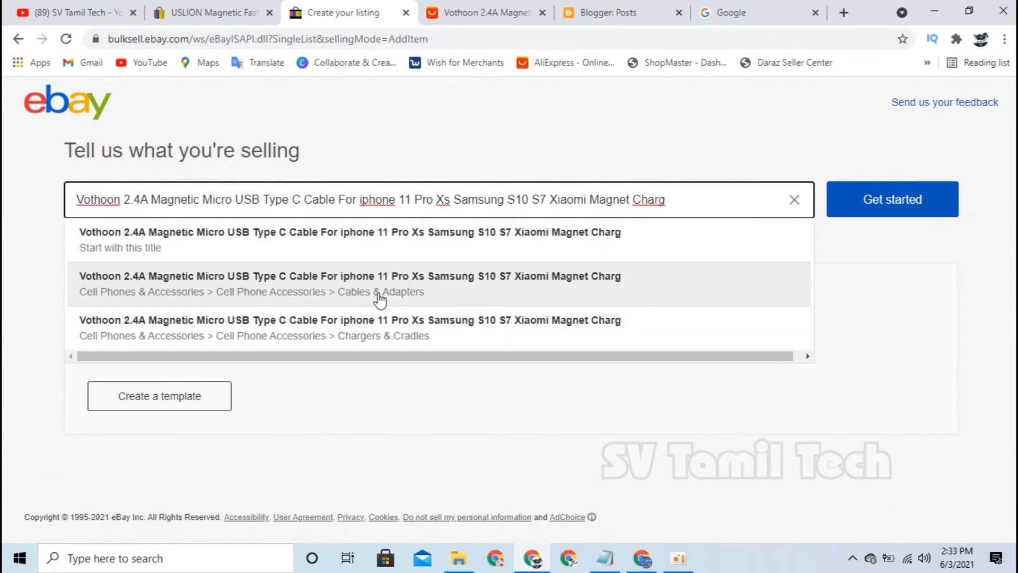
click(384, 340)
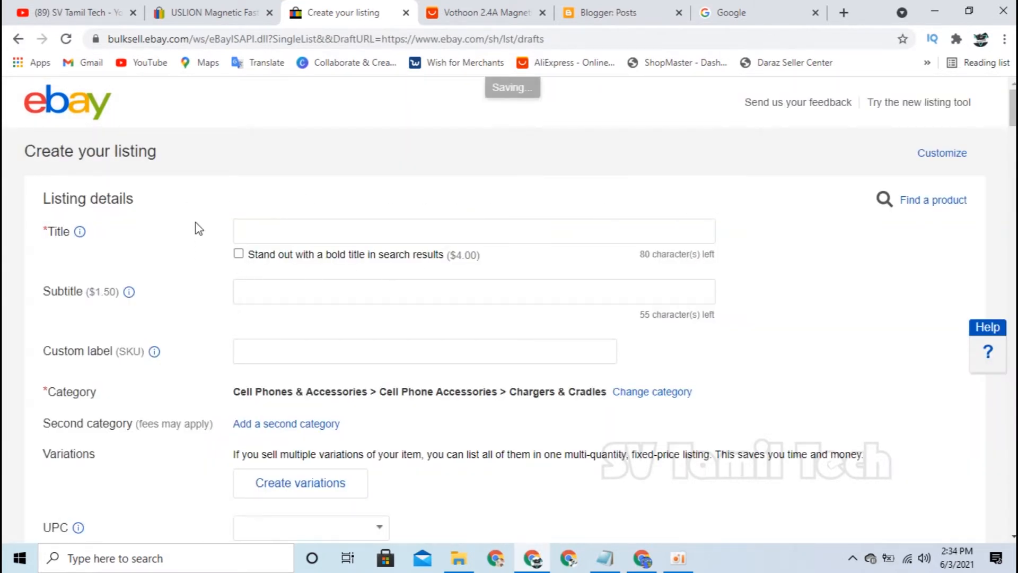
- Set the listing title to "Magnetic Fast Charging USB Cable Charger 3A For IPhone Type-C Micro USB"
drag(715, 254, 643, 267)
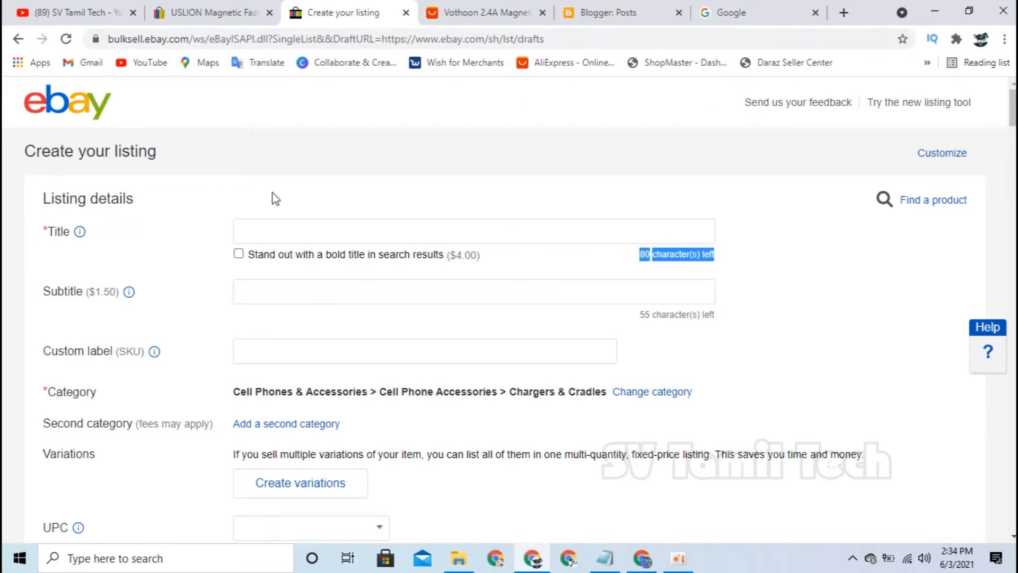
click(389, 229)
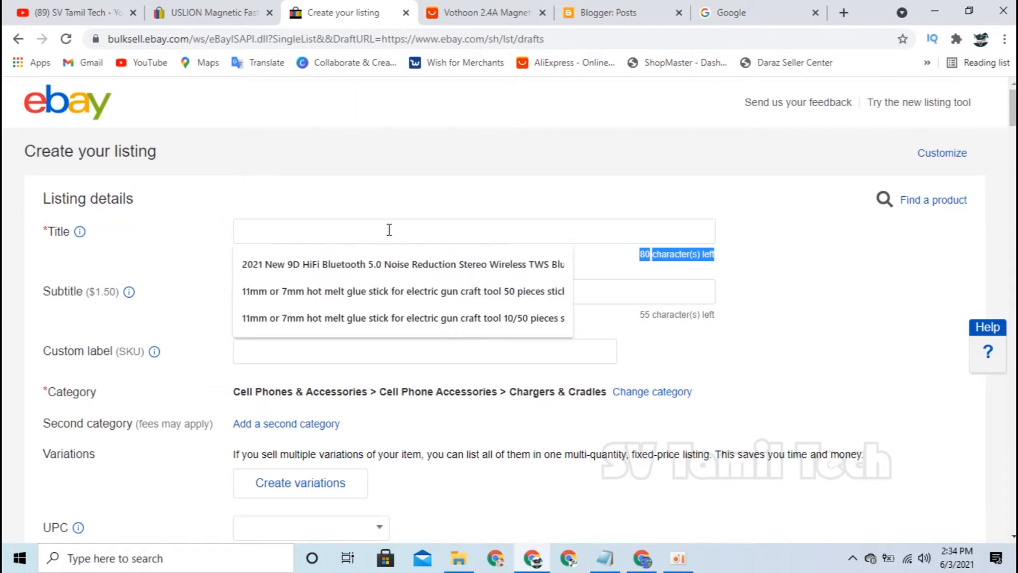
key(ctrl+v)
key(alt+Tab)
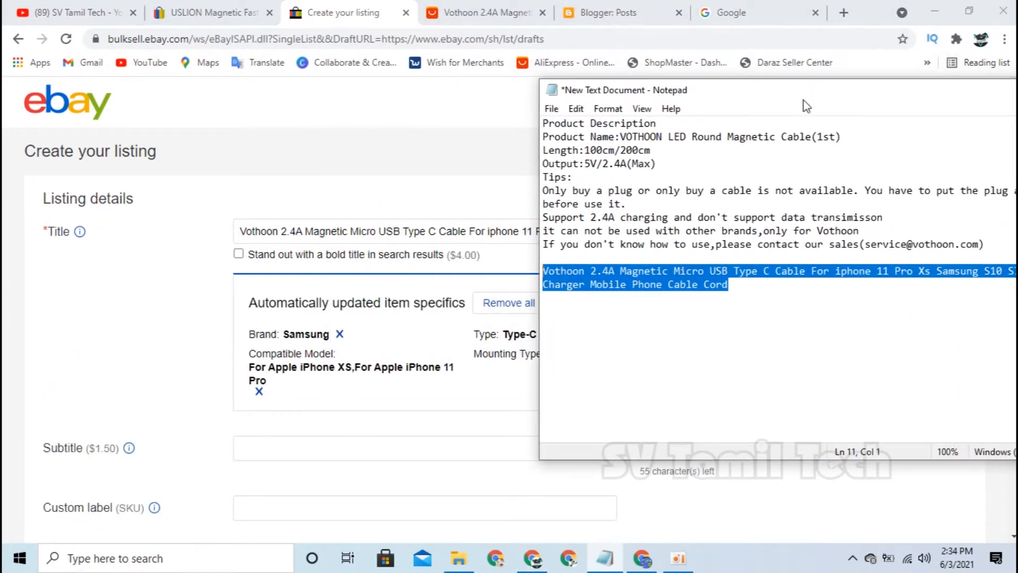
drag(802, 105, 695, 113)
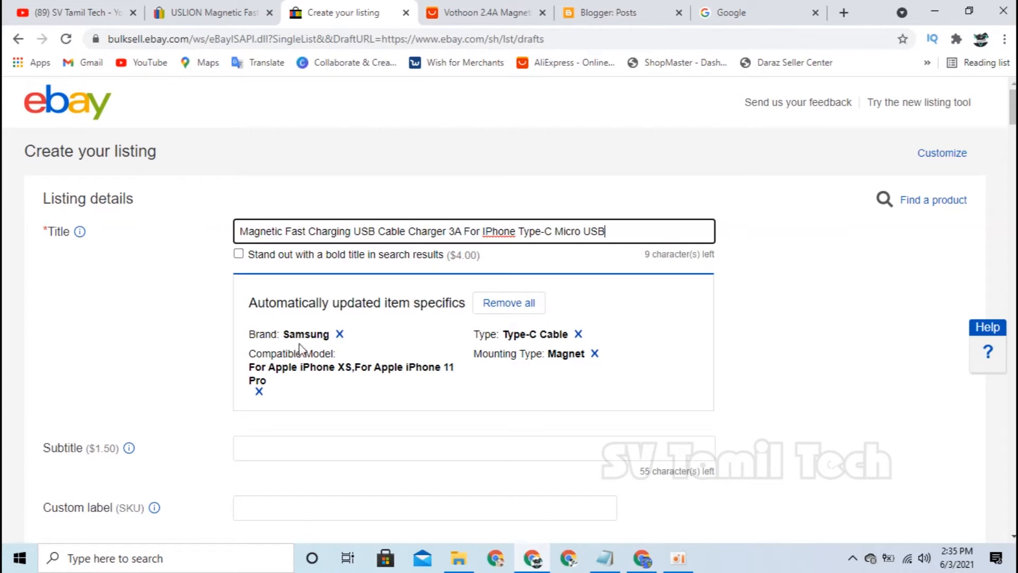
- Examine the automatically updated item specifics, including compatible brand and items included, plus the Subtitle field's character limit, fee and help note
drag(282, 334, 383, 334)
click(378, 338)
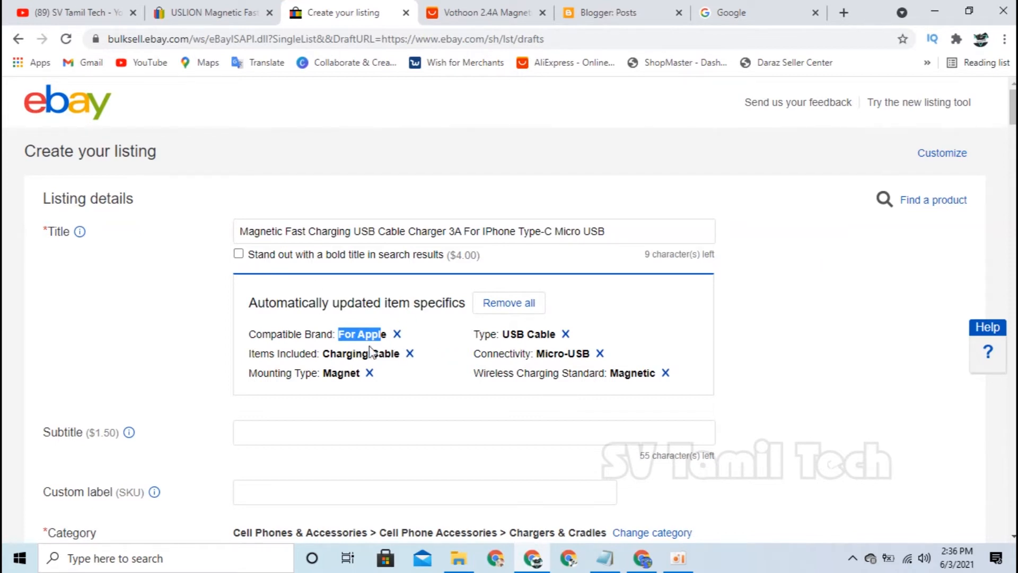
drag(322, 353, 402, 356)
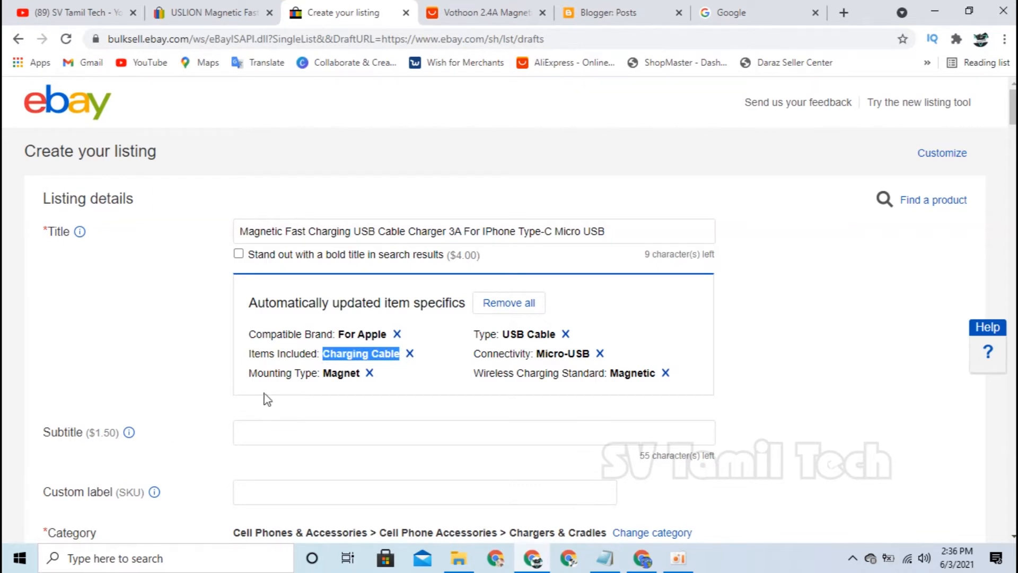
scroll(4, 303, down, 1)
scroll(4, 302, down, 2)
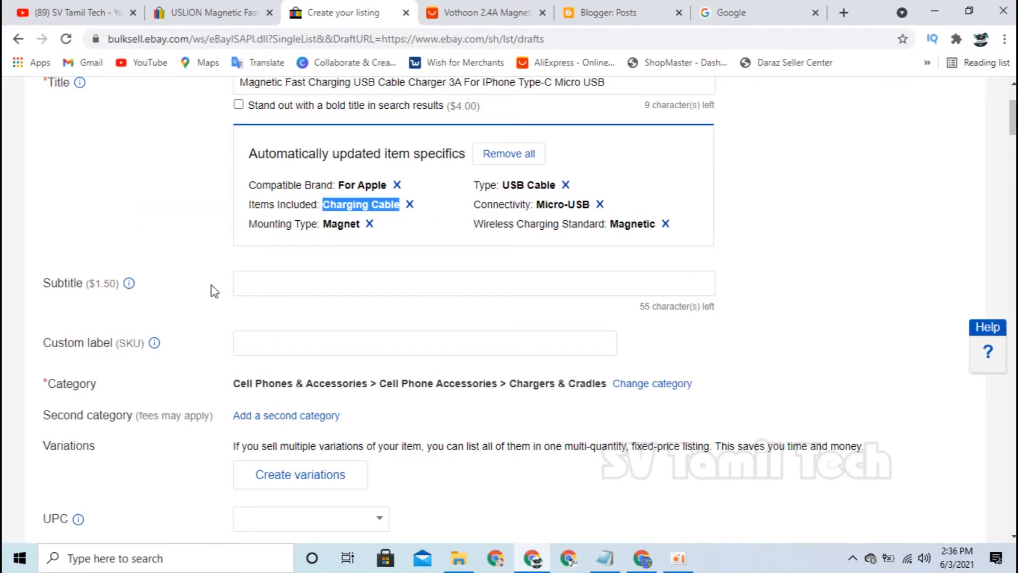
drag(736, 307, 642, 310)
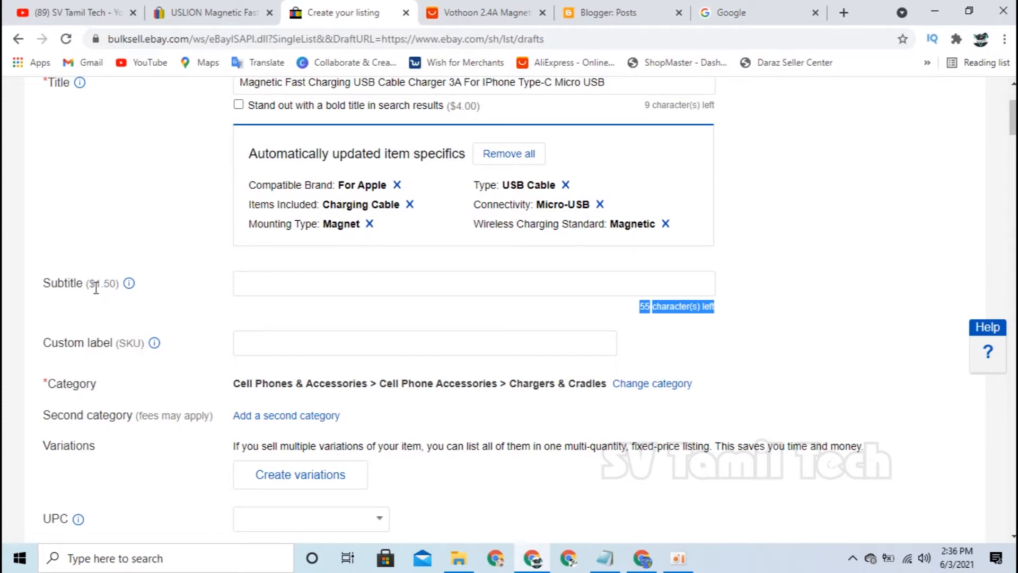
drag(96, 286, 120, 280)
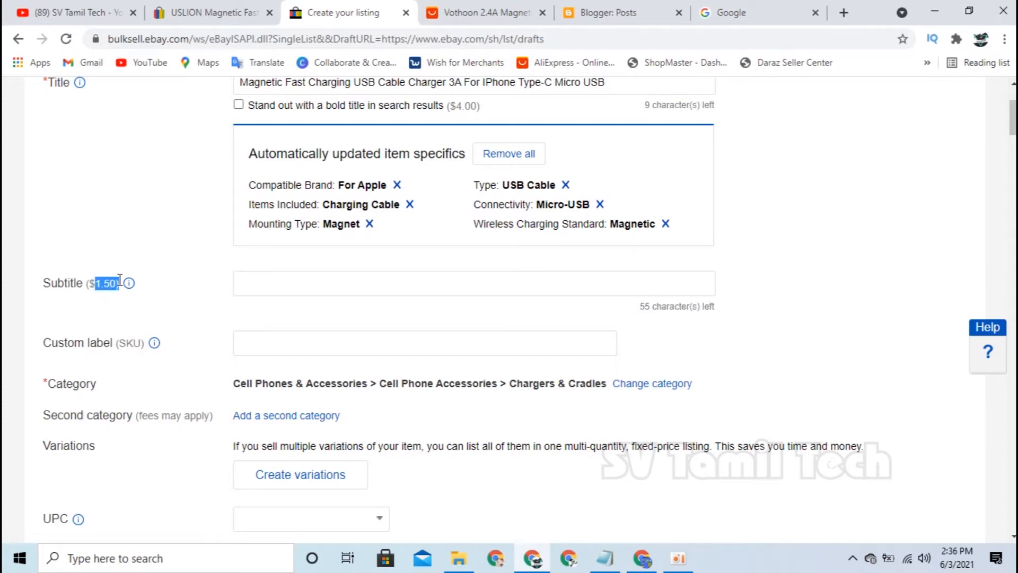
mouse_move(129, 283)
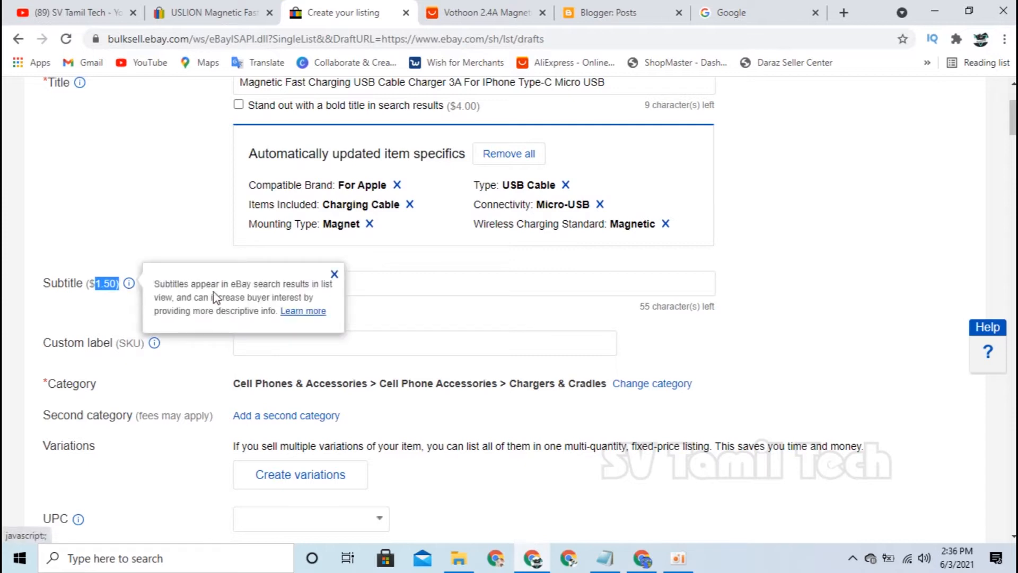
click(333, 274)
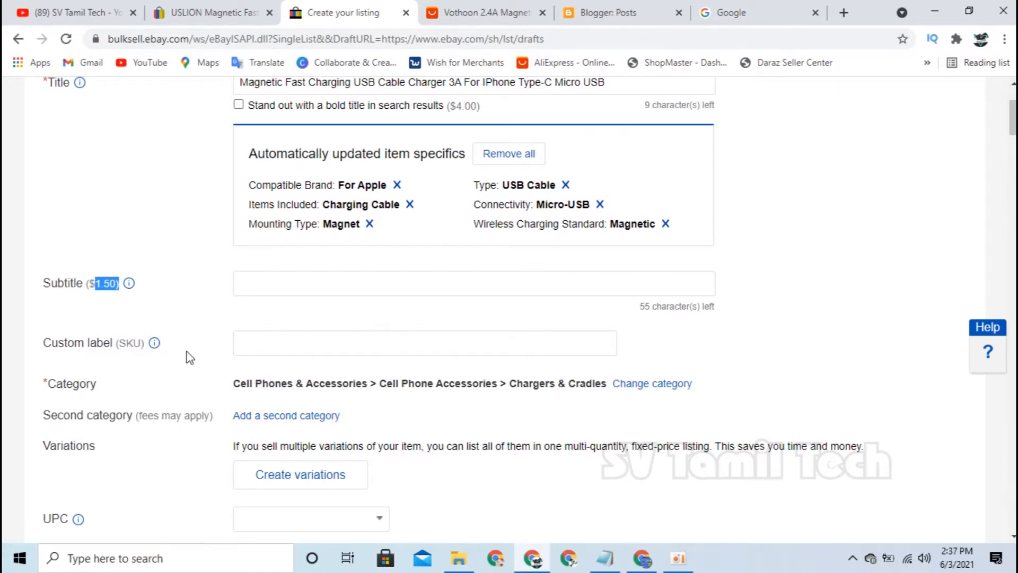
- Change the listing category to Cell Phones & Accessories > Cell Phone Accessories > Cables & Adapters and check the second category's fee note
scroll(133, 376, down, 1)
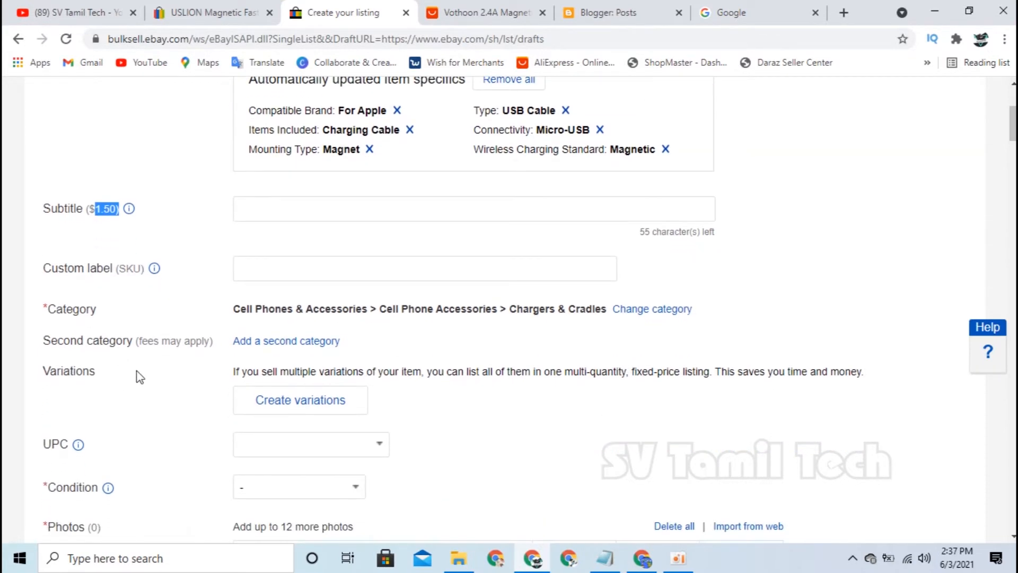
click(660, 314)
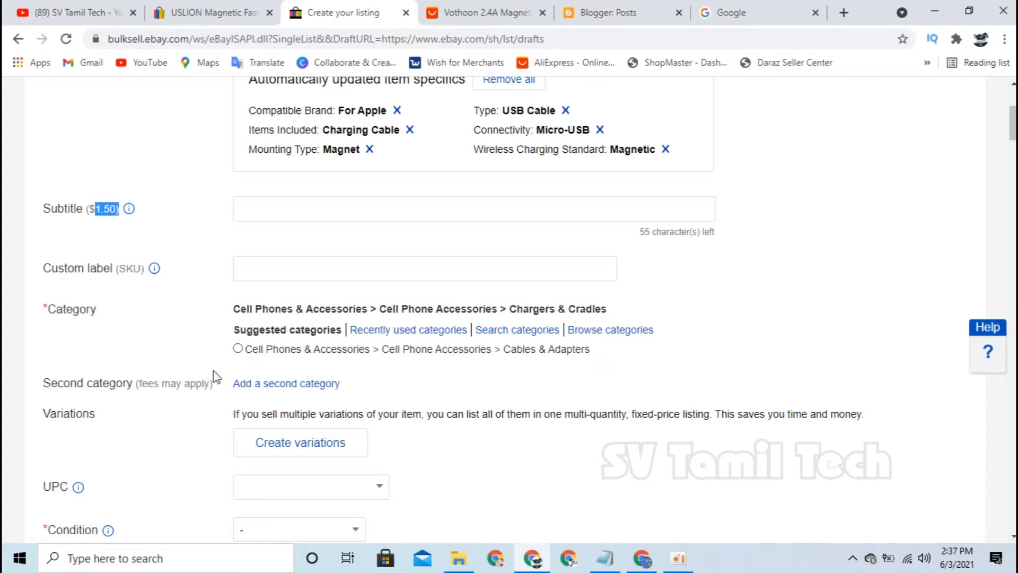
click(237, 349)
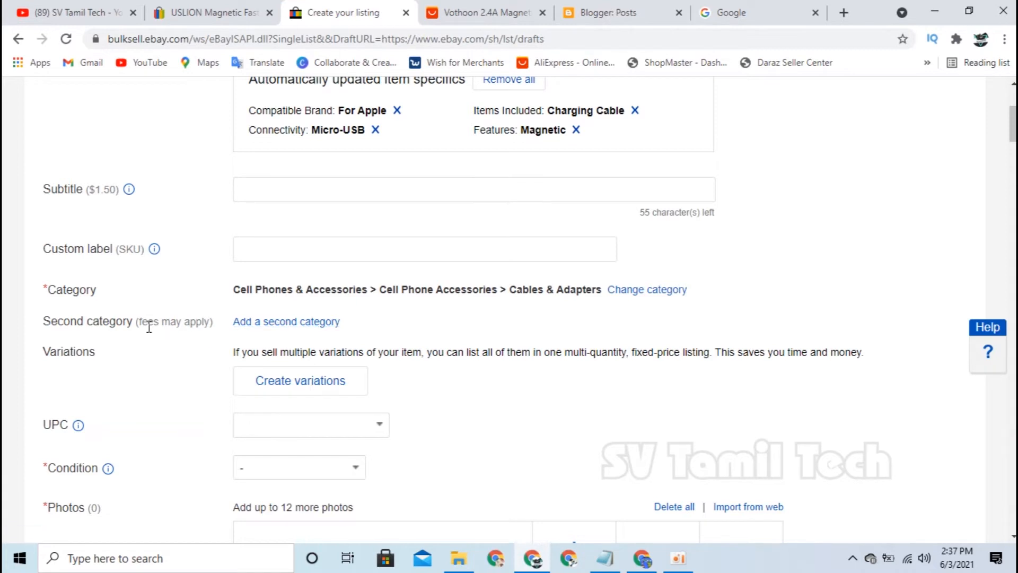
drag(142, 324, 202, 320)
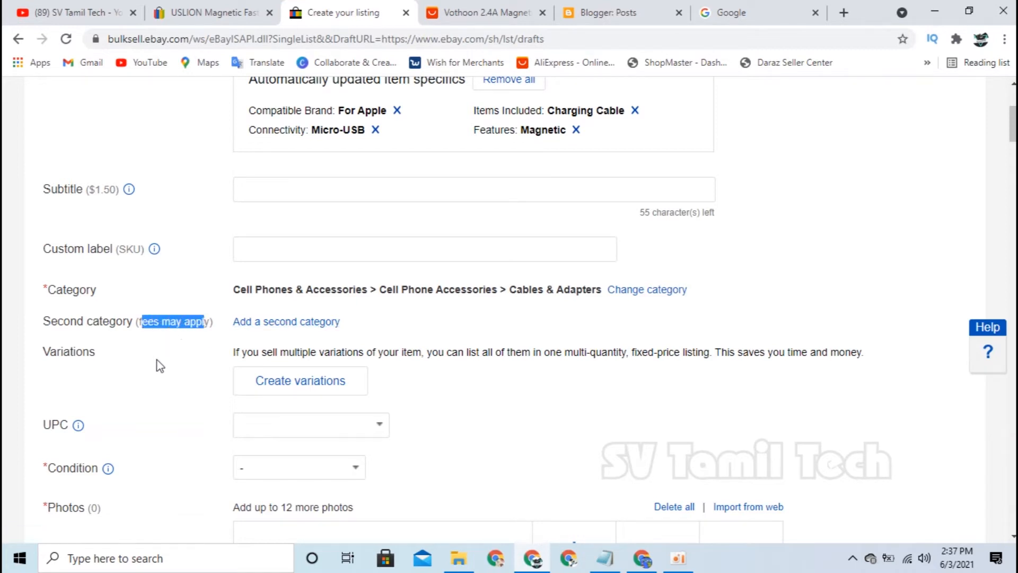
click(191, 323)
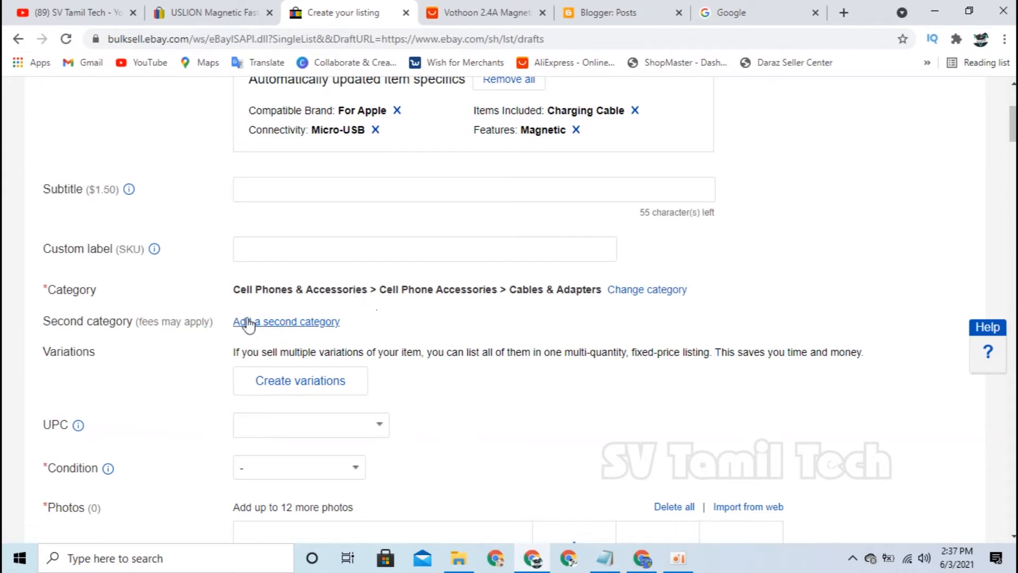
- View the cable's colour and connector variants on AliExpress for iPhone, Type C and Micro, ending with Silver For Micro
scroll(170, 320, down, 1)
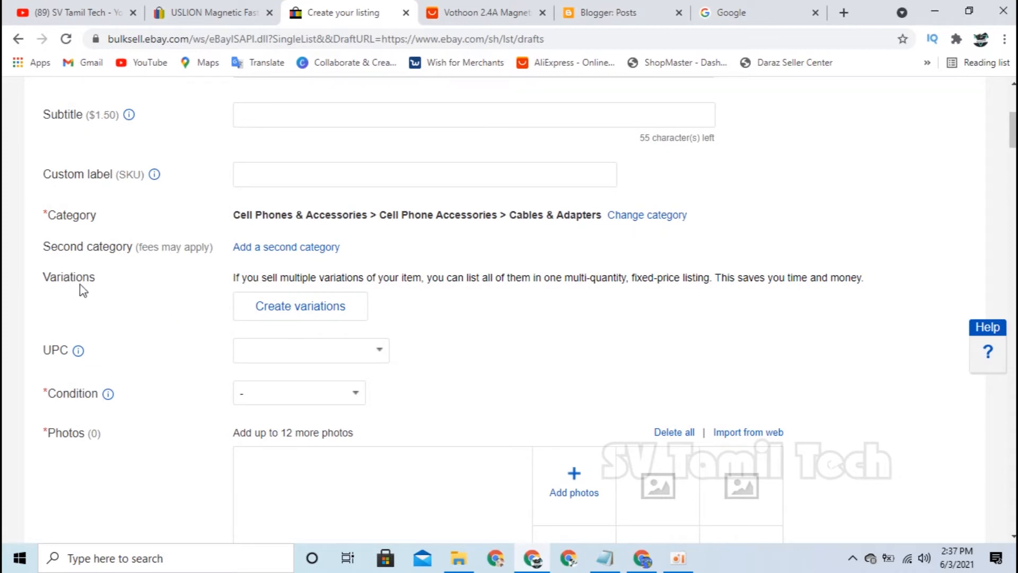
click(479, 12)
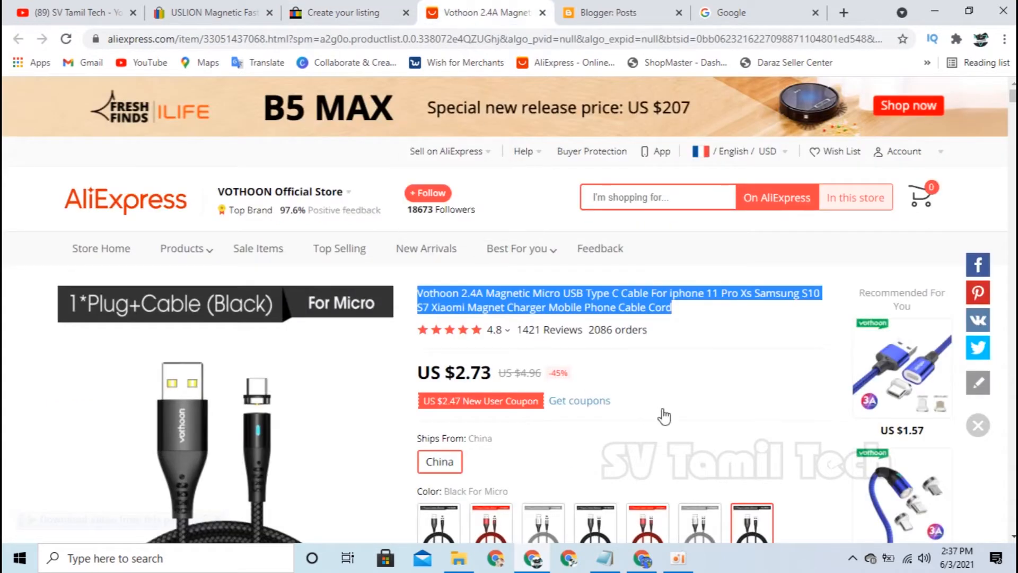
click(705, 387)
scroll(692, 391, down, 1)
scroll(691, 390, down, 1)
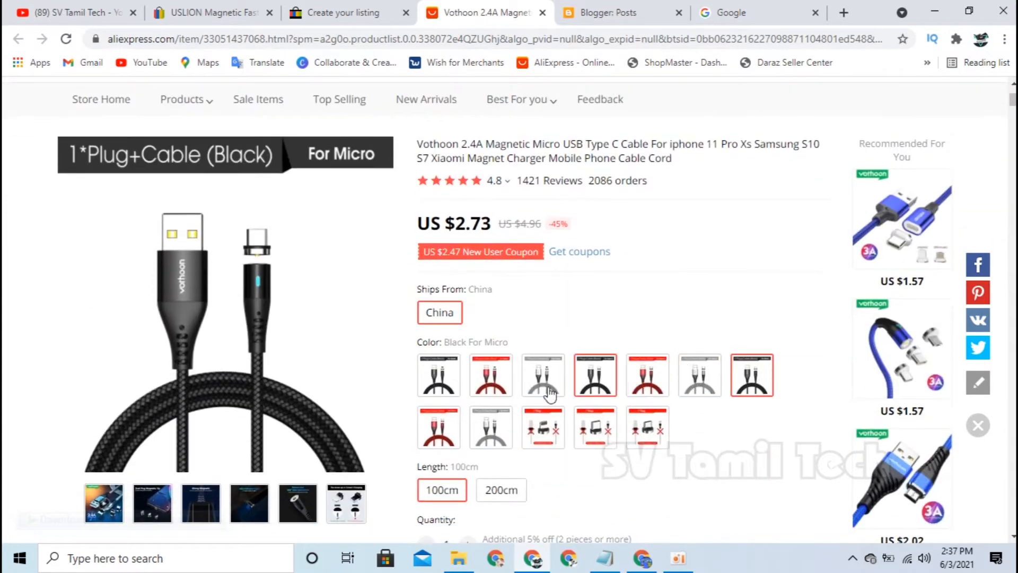
scroll(444, 318, down, 1)
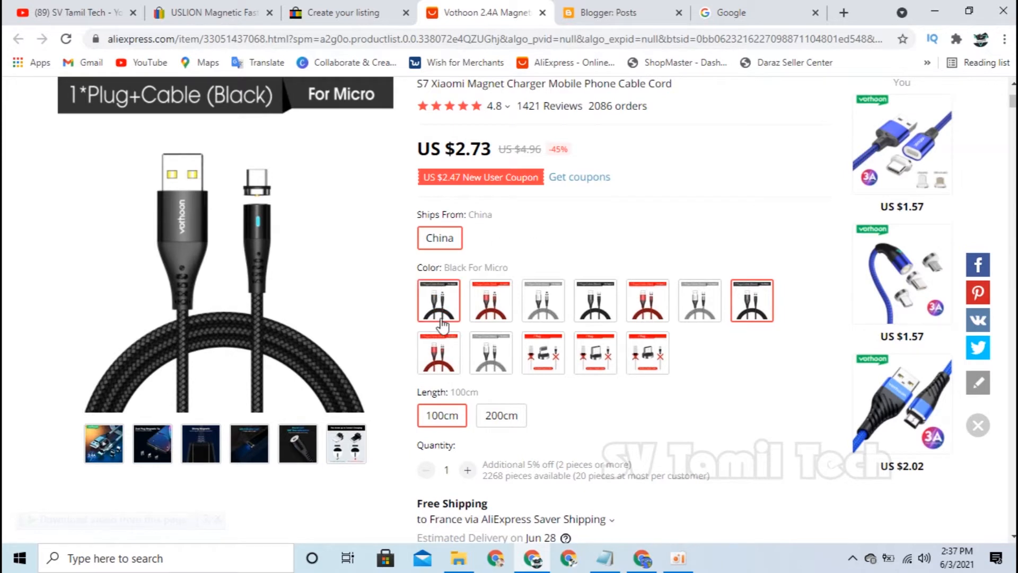
click(491, 300)
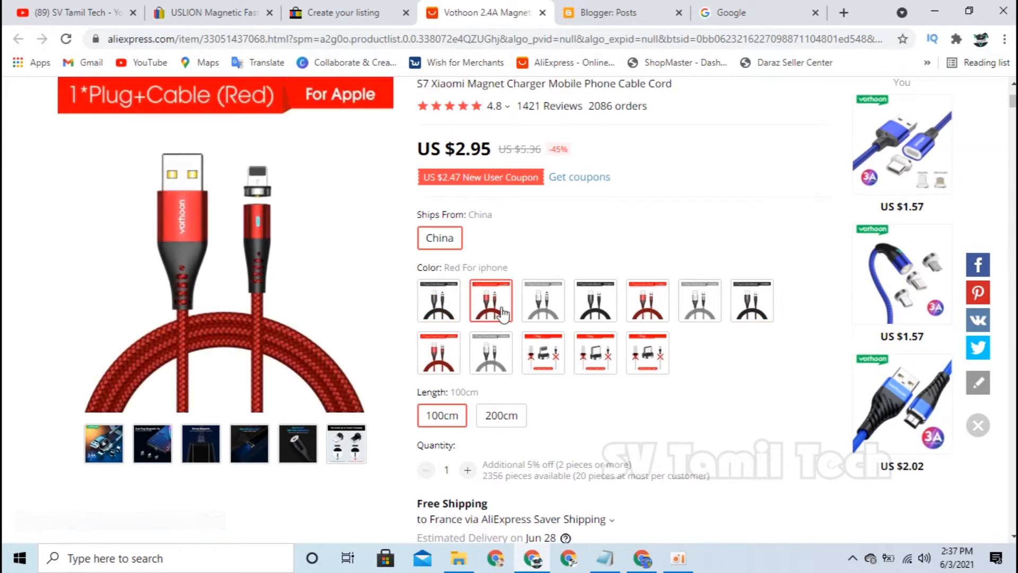
click(542, 301)
click(594, 301)
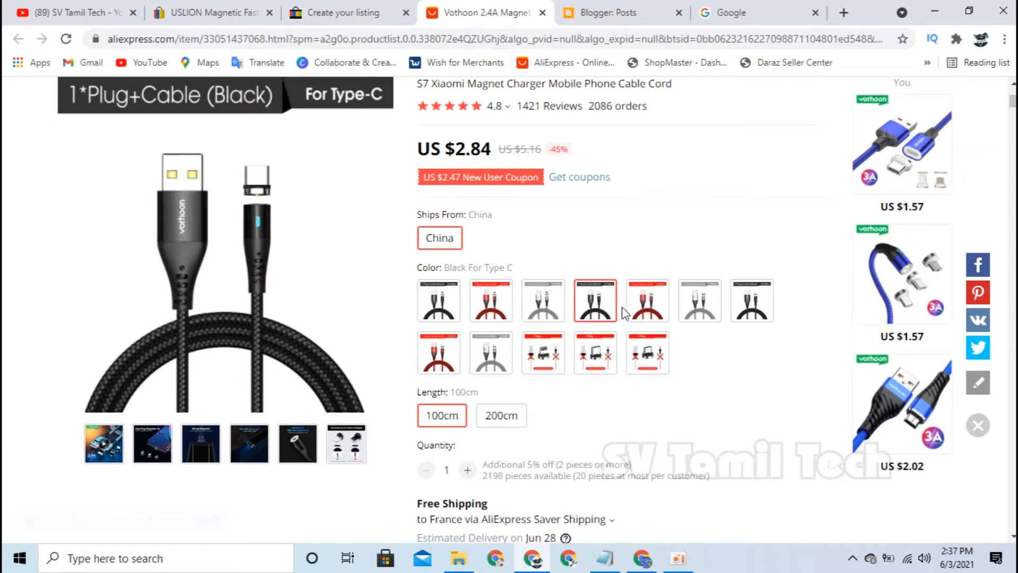
click(647, 301)
click(699, 301)
click(491, 300)
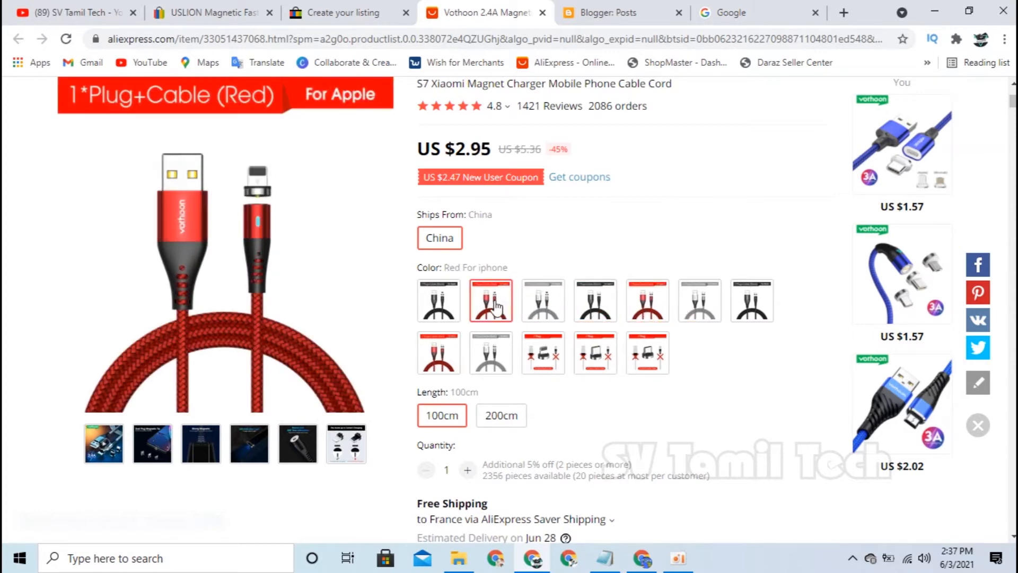
click(493, 355)
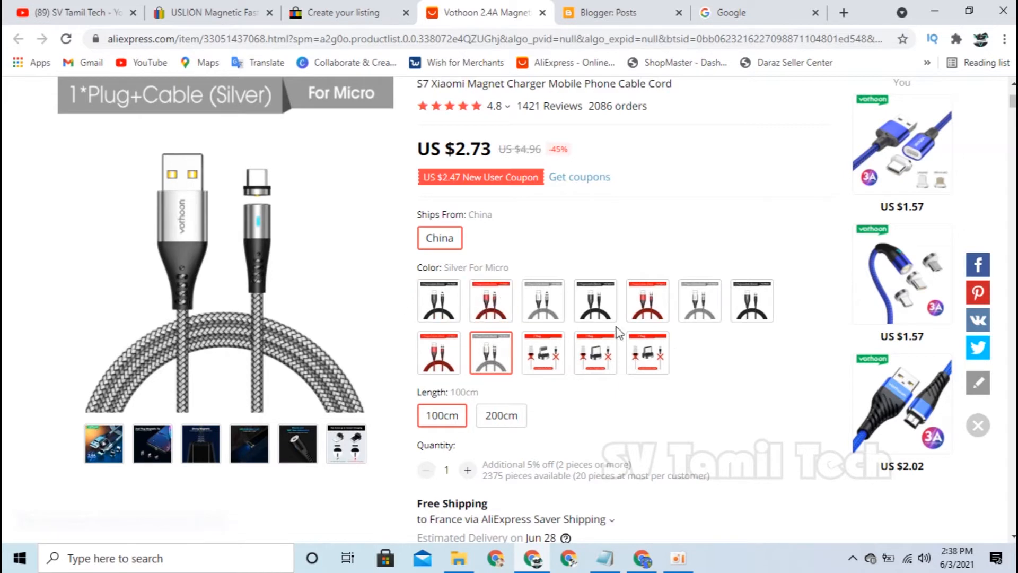
- View the plug-only variants without cable on the AliExpress product page, ending with Black For iphone
click(545, 359)
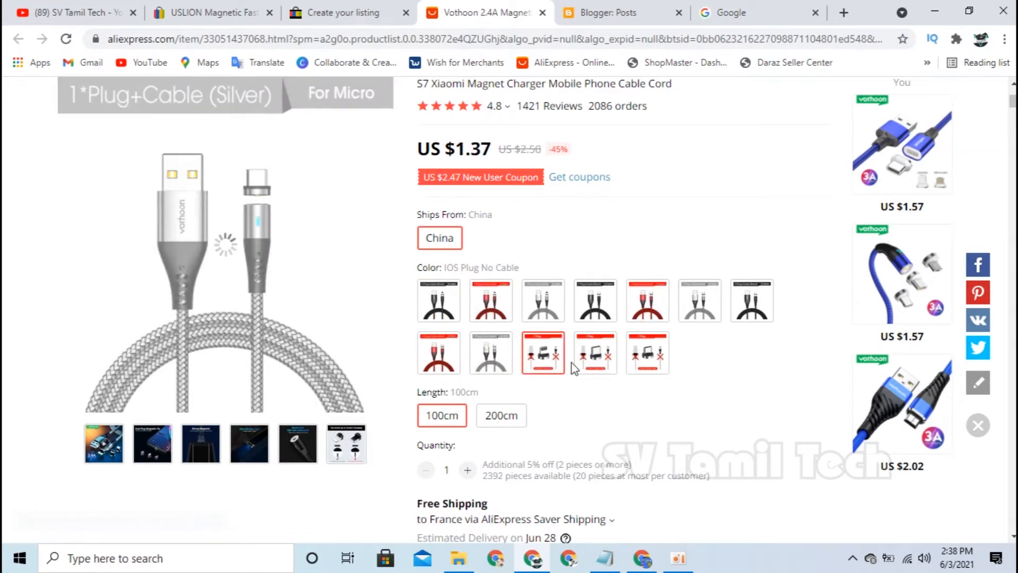
click(648, 353)
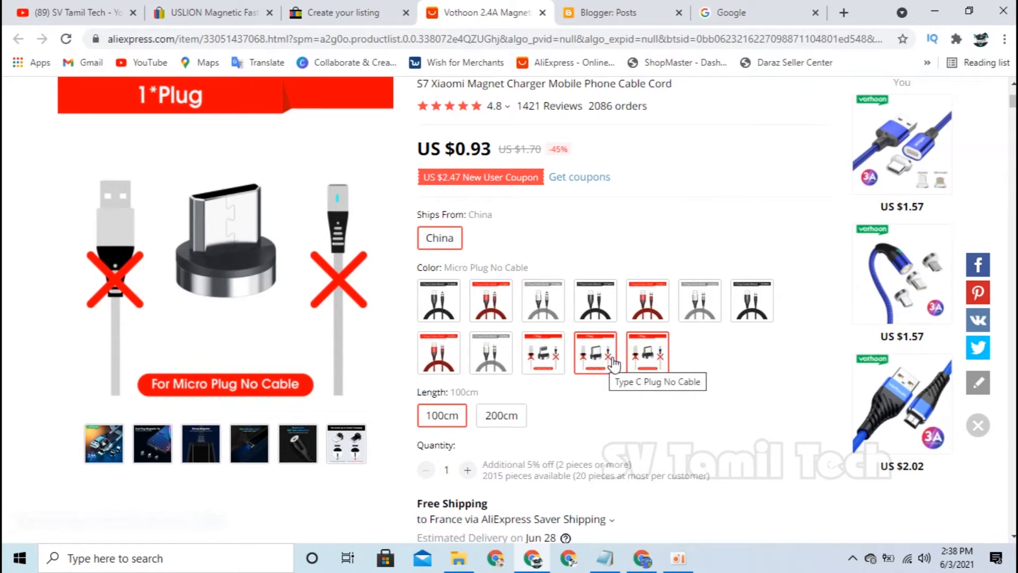
click(434, 302)
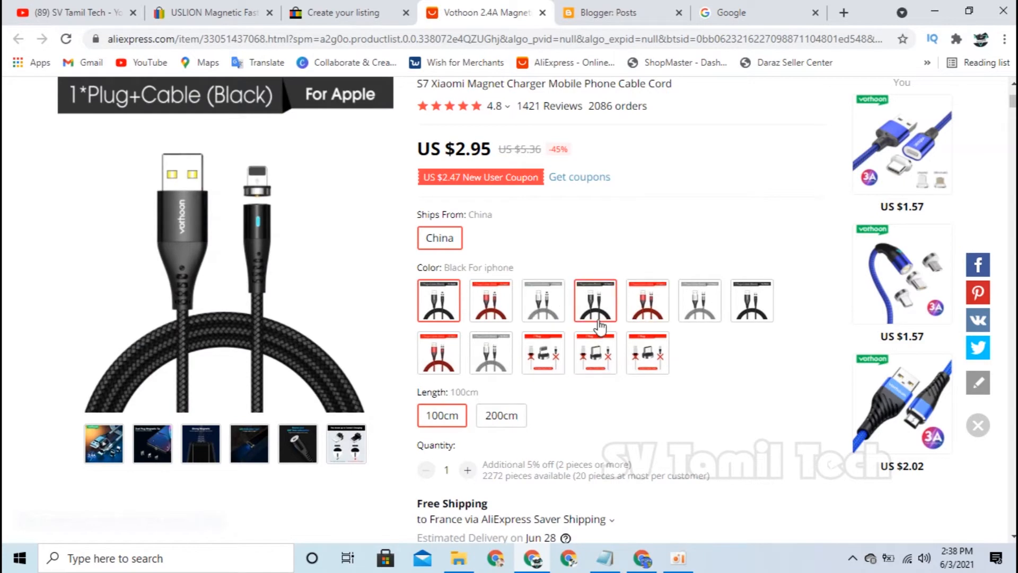
- Switch to the eBay listing form and check the Variations section and the choices offered for UPC
click(339, 12)
drag(97, 278, 64, 277)
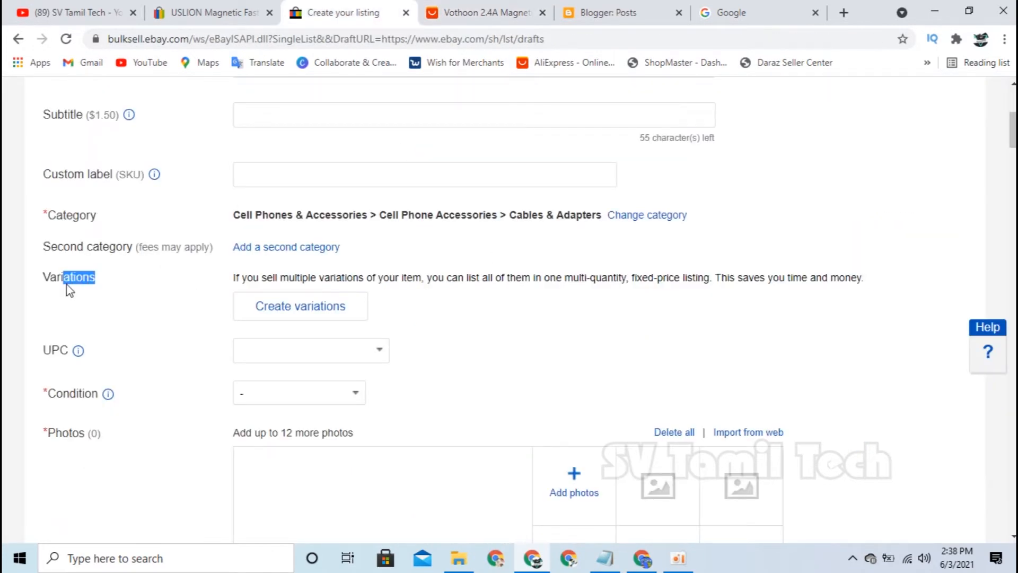
click(484, 321)
scroll(376, 295, down, 3)
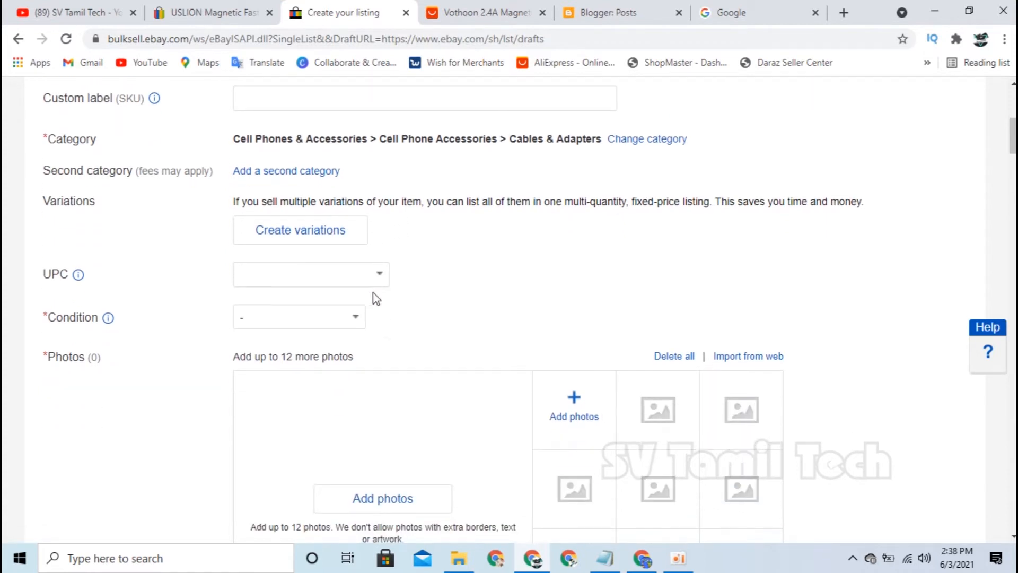
click(381, 200)
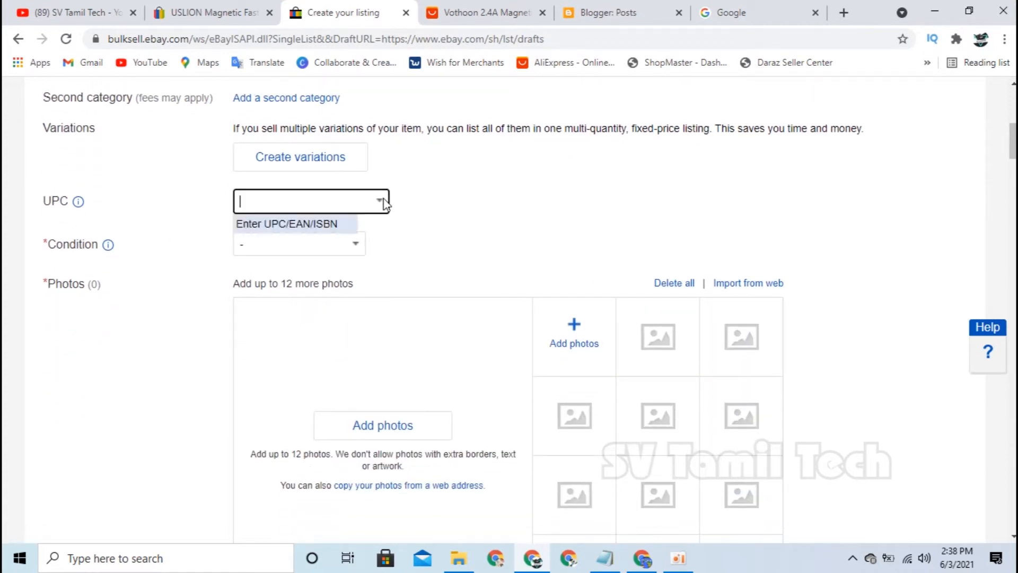
click(441, 207)
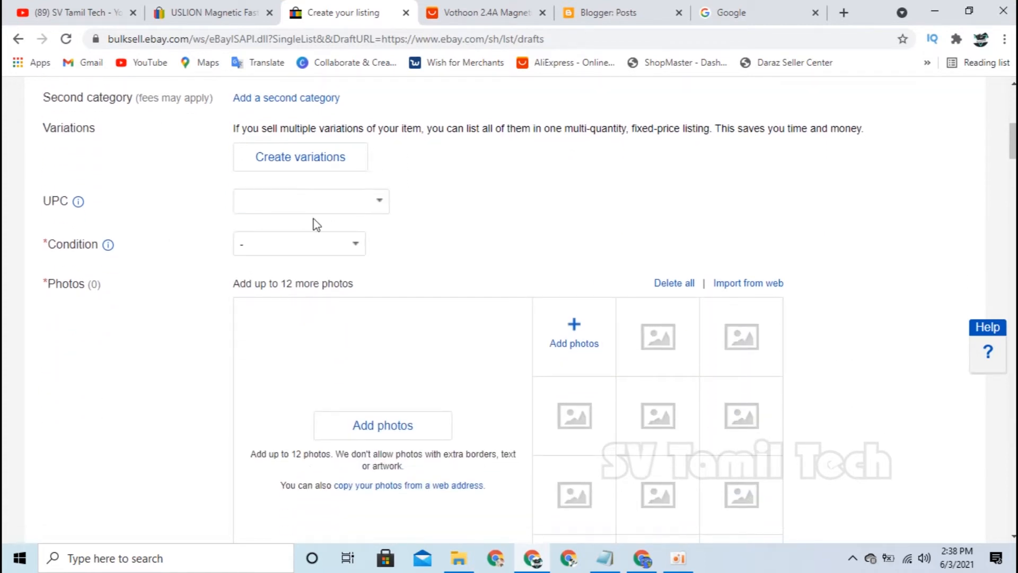
- Set the item's condition to New
double_click(50, 245)
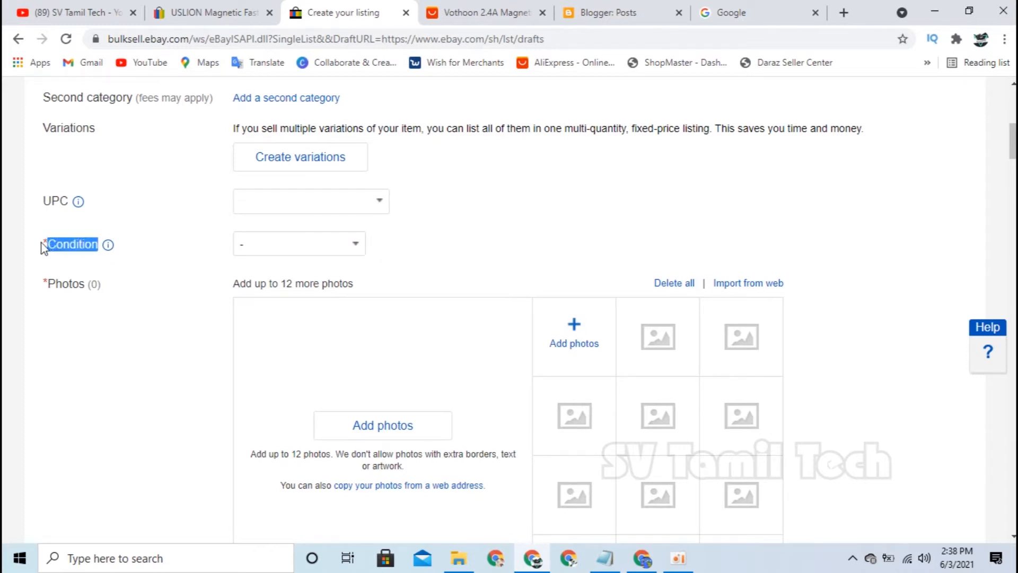
click(58, 295)
click(356, 244)
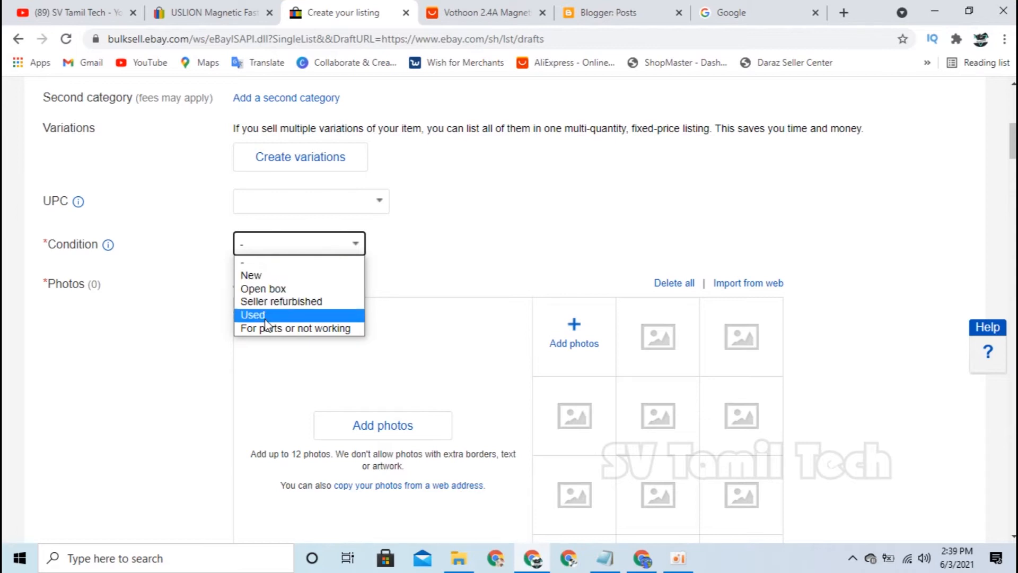
click(278, 273)
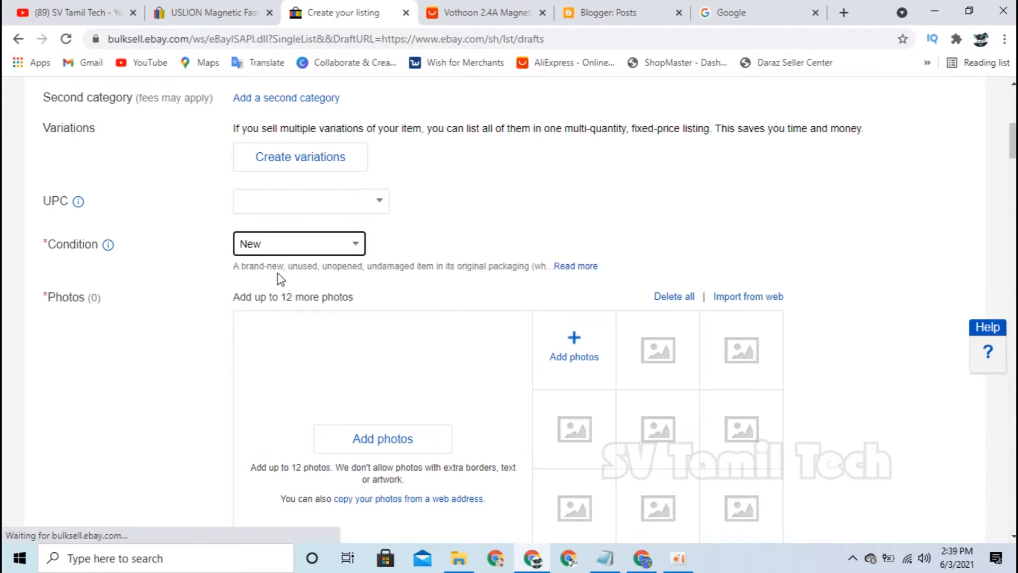
click(431, 233)
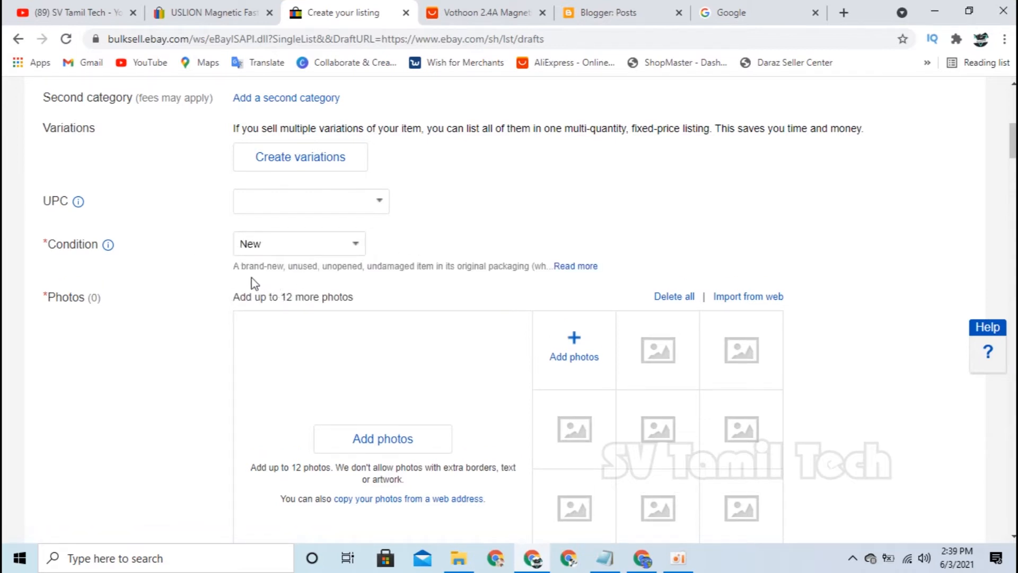
- Expand and read the full description of the New condition
click(578, 266)
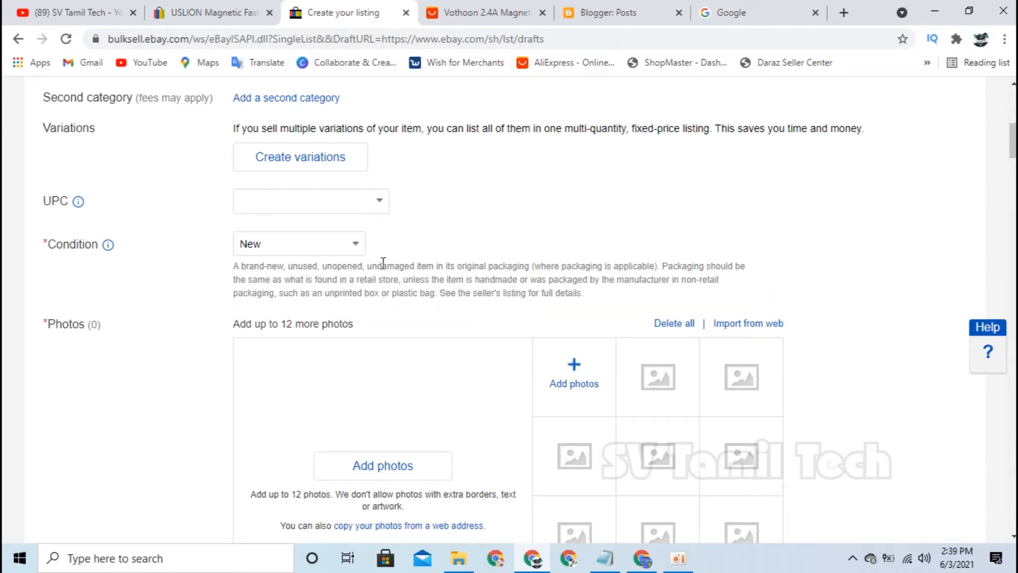
drag(583, 293, 236, 266)
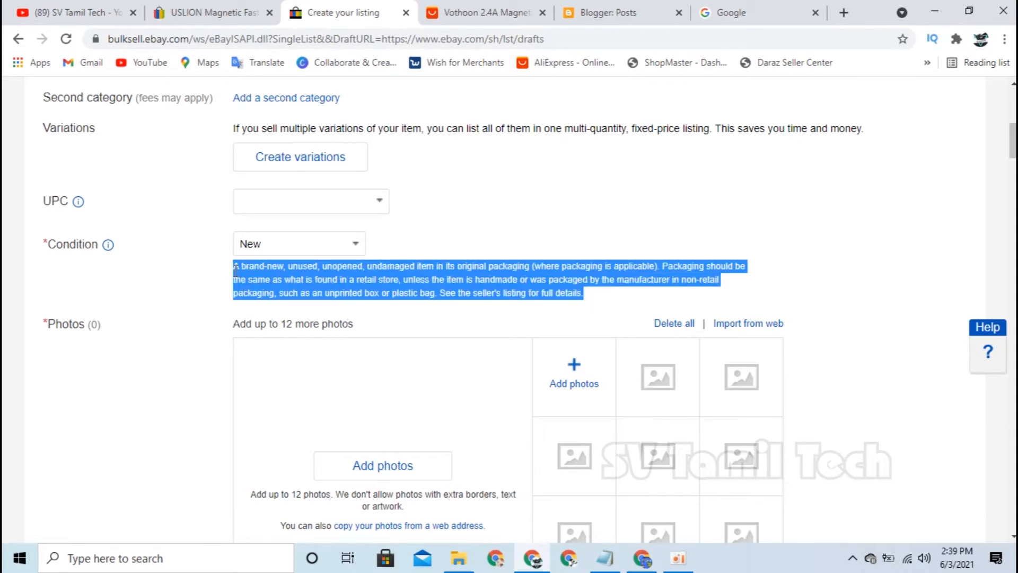
click(447, 274)
- Examine the listing form's photo area, Gallery Plus option, required and recommended item specifics, and the variations section
scroll(336, 244, down, 3)
scroll(312, 318, down, 6)
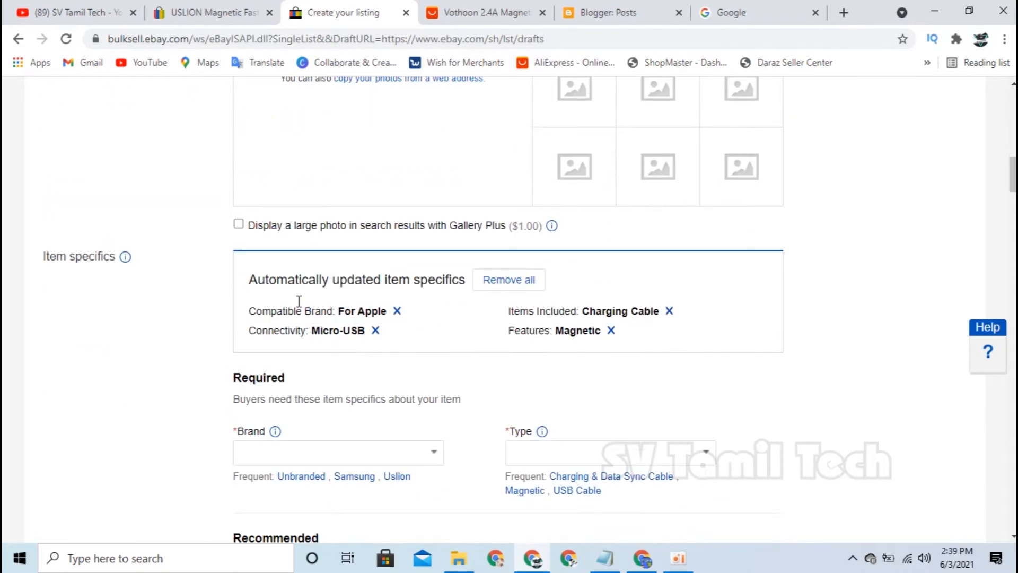
scroll(196, 265, down, 20)
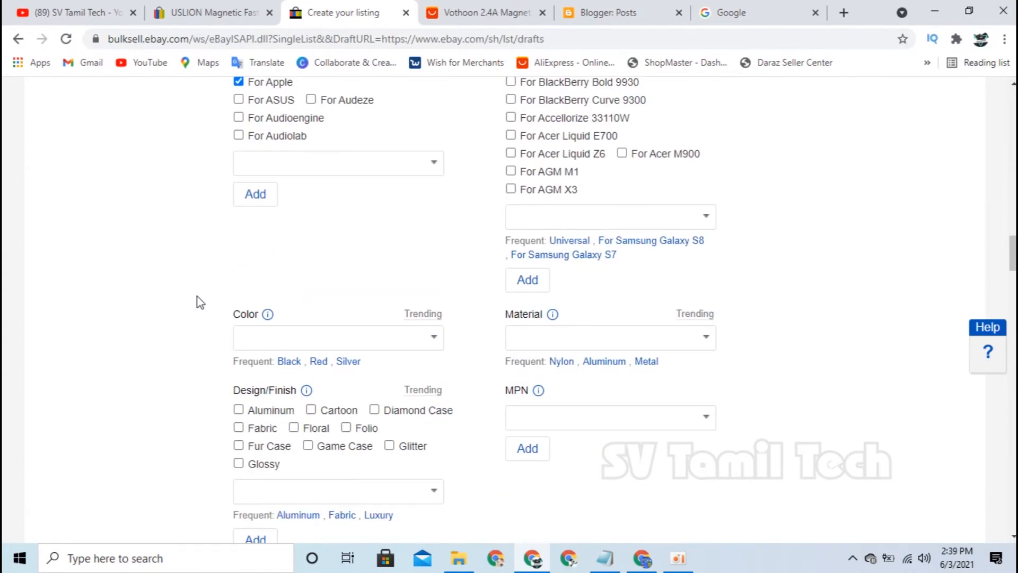
scroll(198, 302, down, 5)
scroll(198, 302, up, 20)
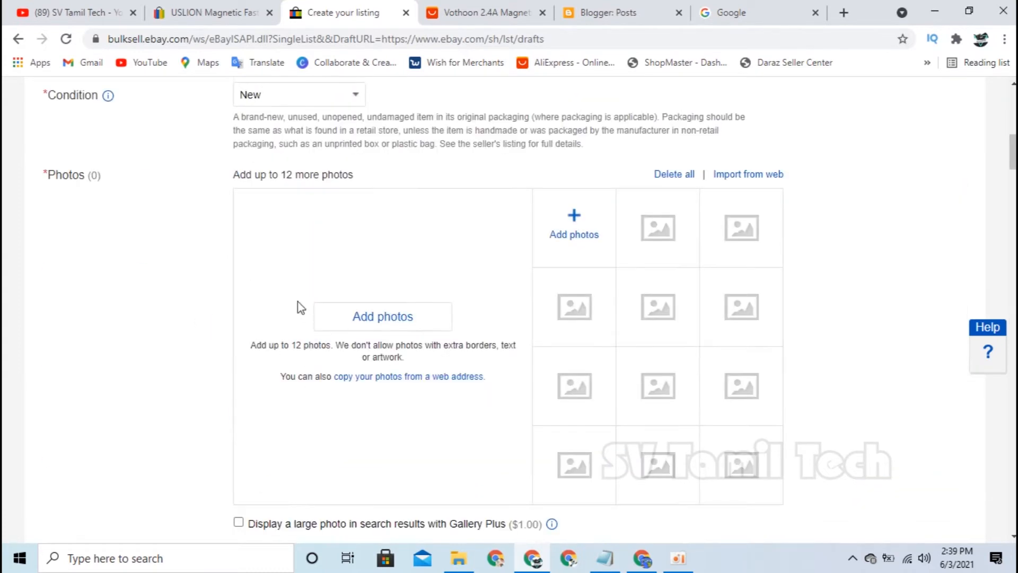
scroll(297, 301, up, 8)
scroll(305, 265, down, 4)
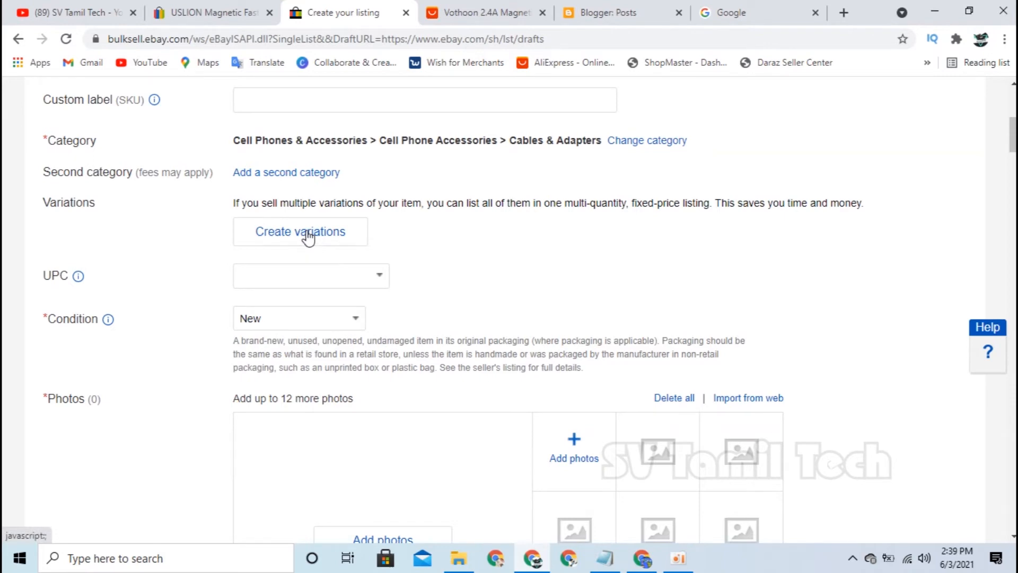
scroll(306, 276, down, 4)
scroll(233, 307, up, 6)
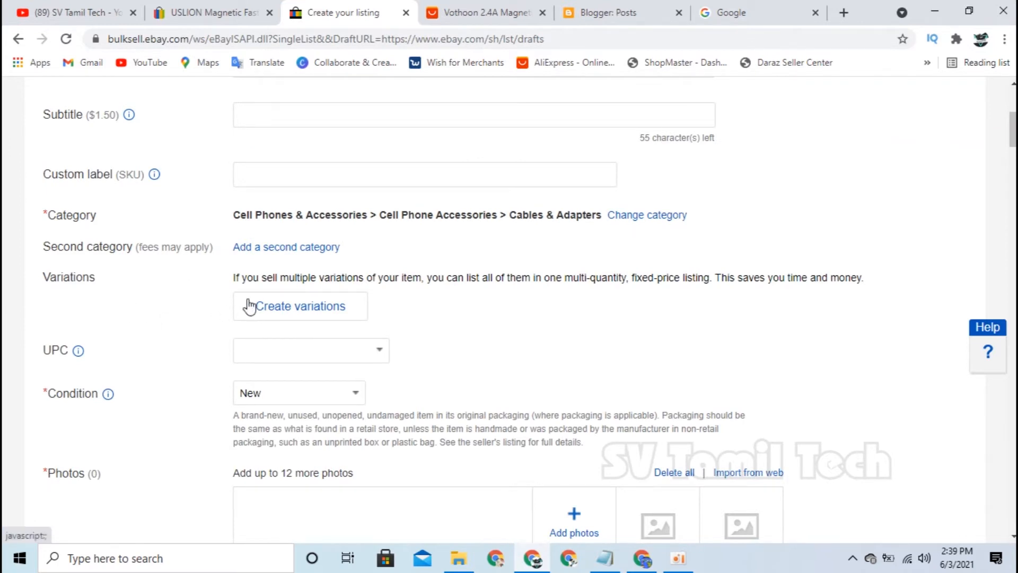
scroll(119, 352, down, 5)
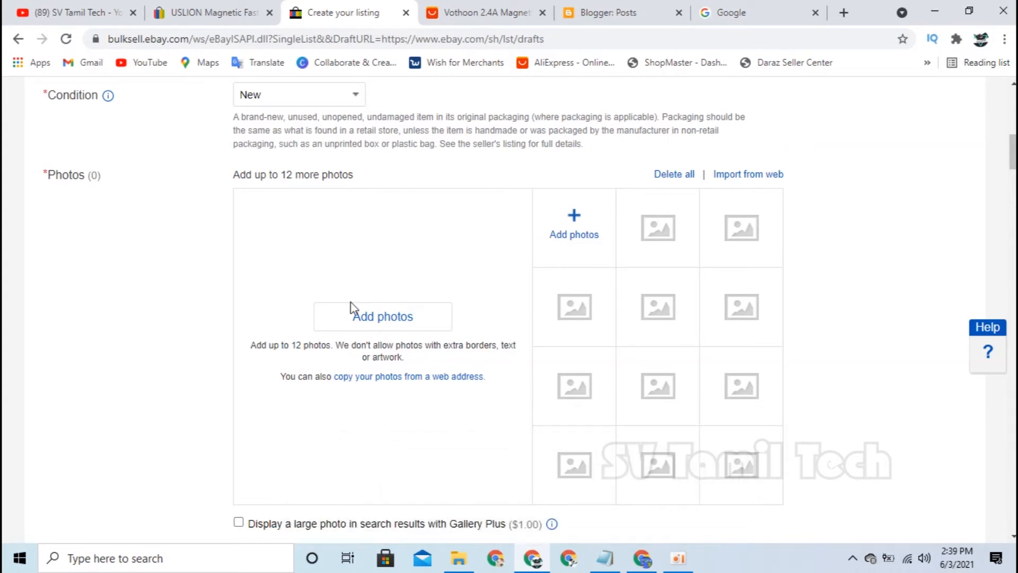
scroll(229, 229, down, 2)
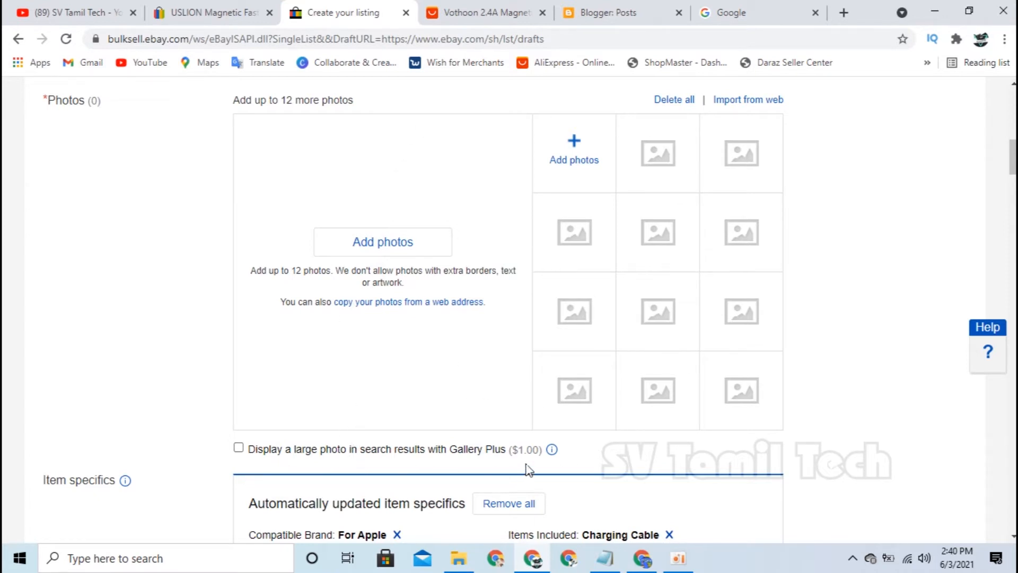
scroll(61, 446, up, 7)
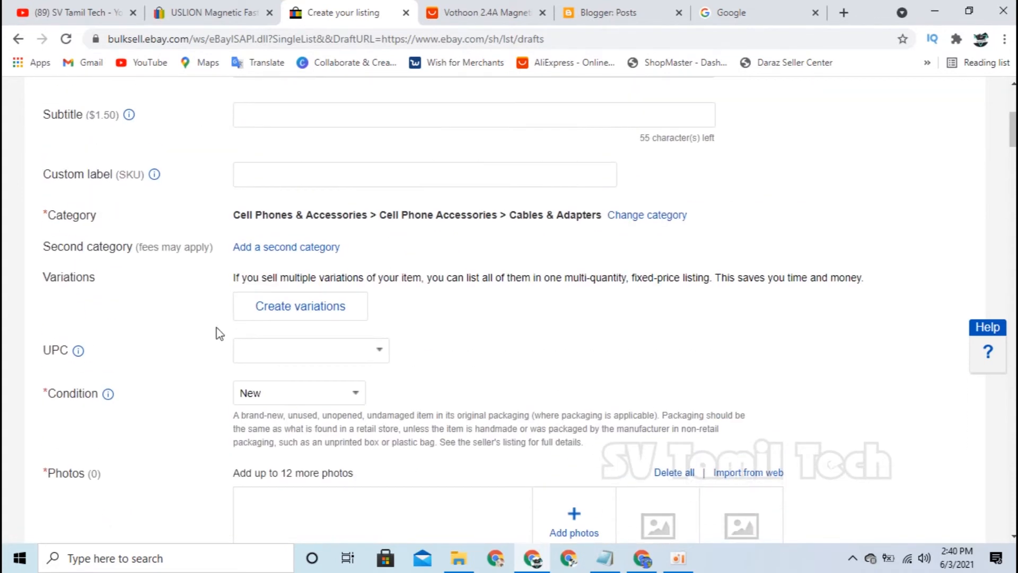
- Start creating variations, replace the suggested Type and Cable Length attributes with Type and Color, and show the Color options
click(325, 321)
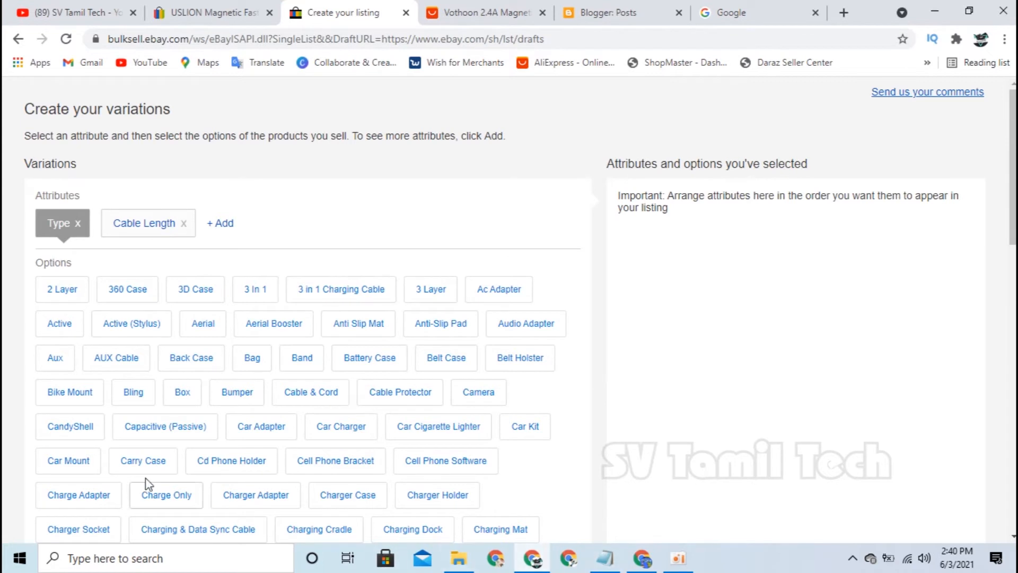
click(80, 223)
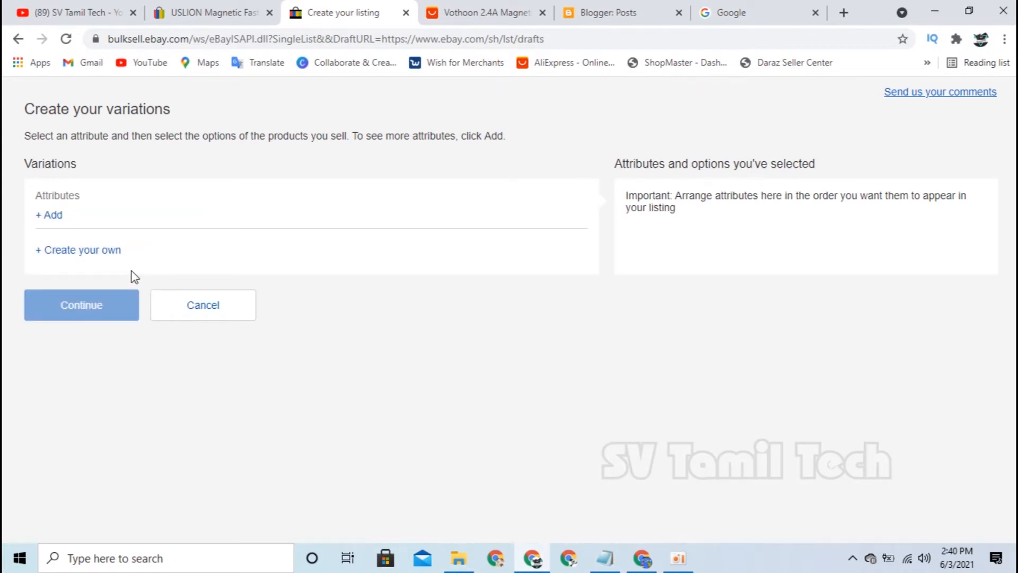
click(52, 218)
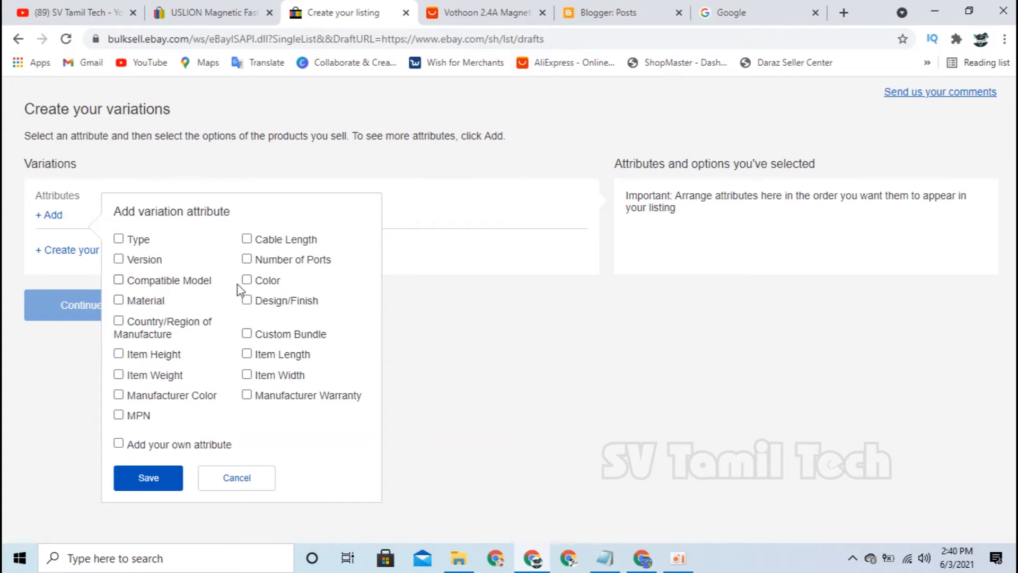
click(118, 240)
click(164, 475)
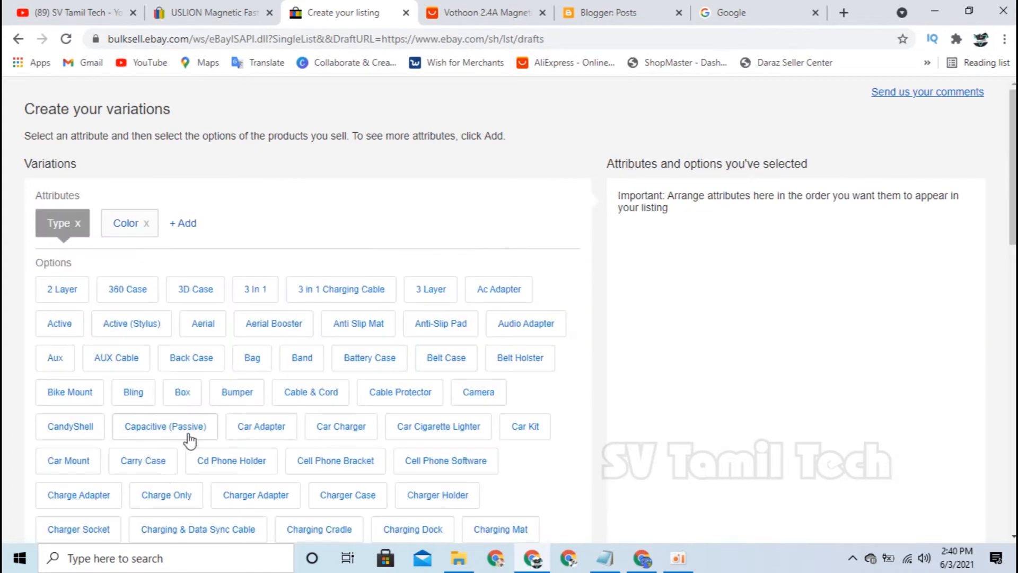
click(122, 227)
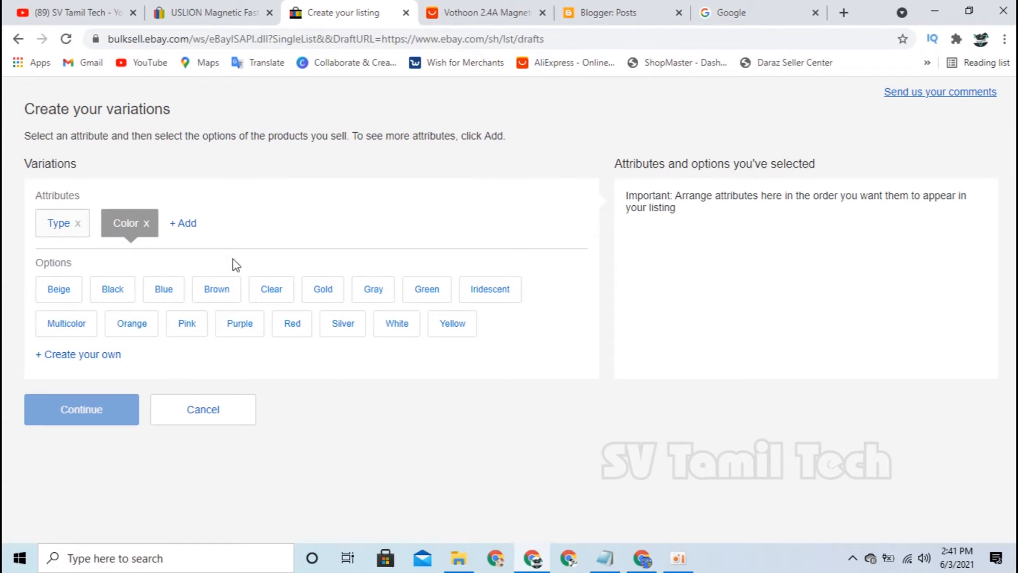
- Switch to the AliExpress product page and view the red, silver and black iPhone cable variants
click(477, 12)
click(492, 311)
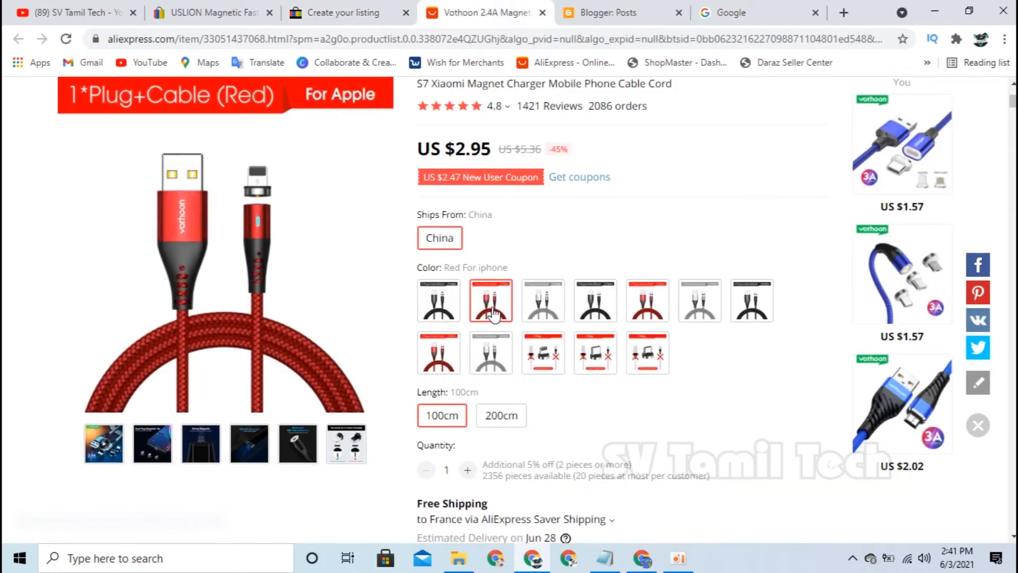
click(541, 323)
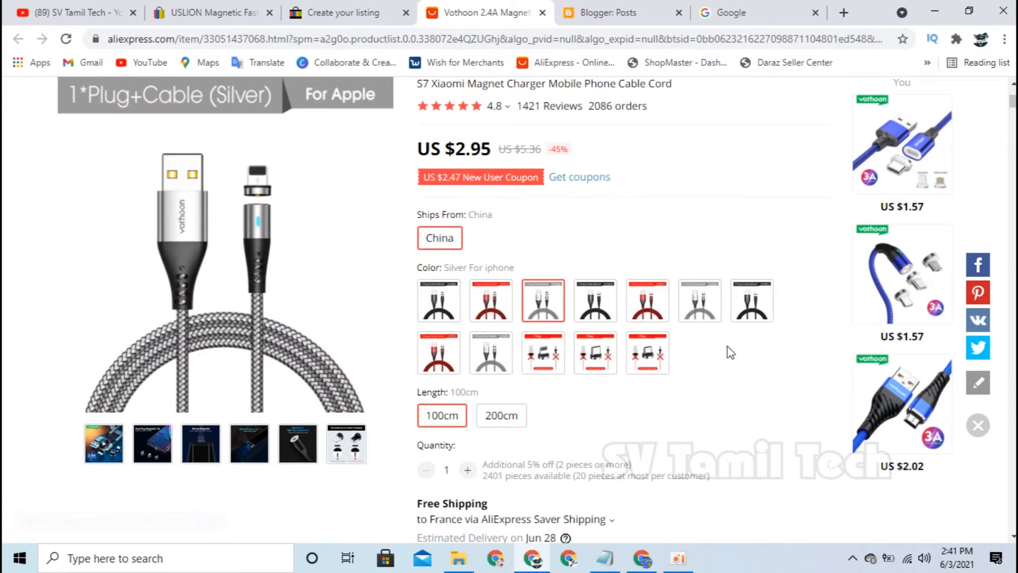
click(452, 306)
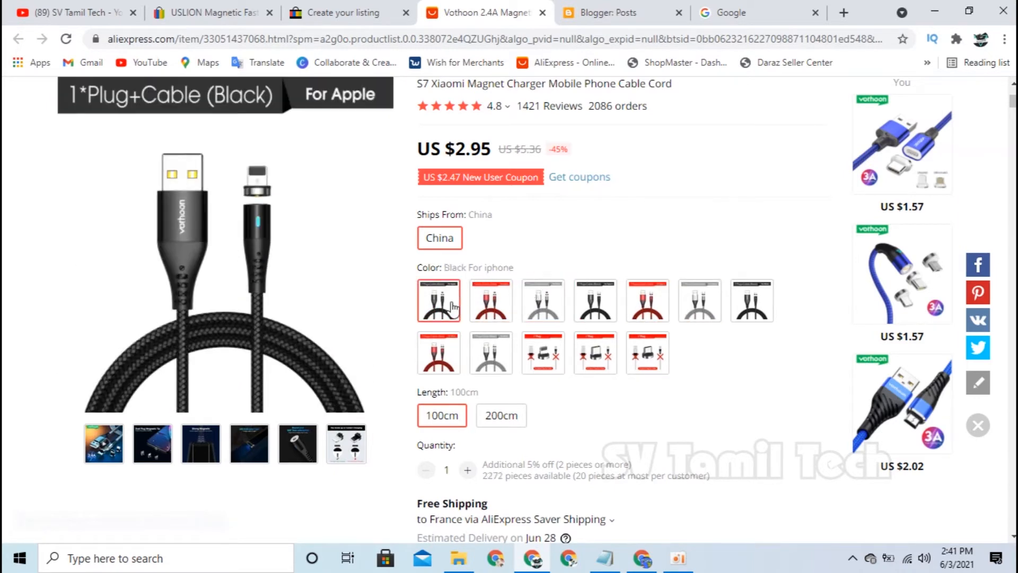
click(535, 305)
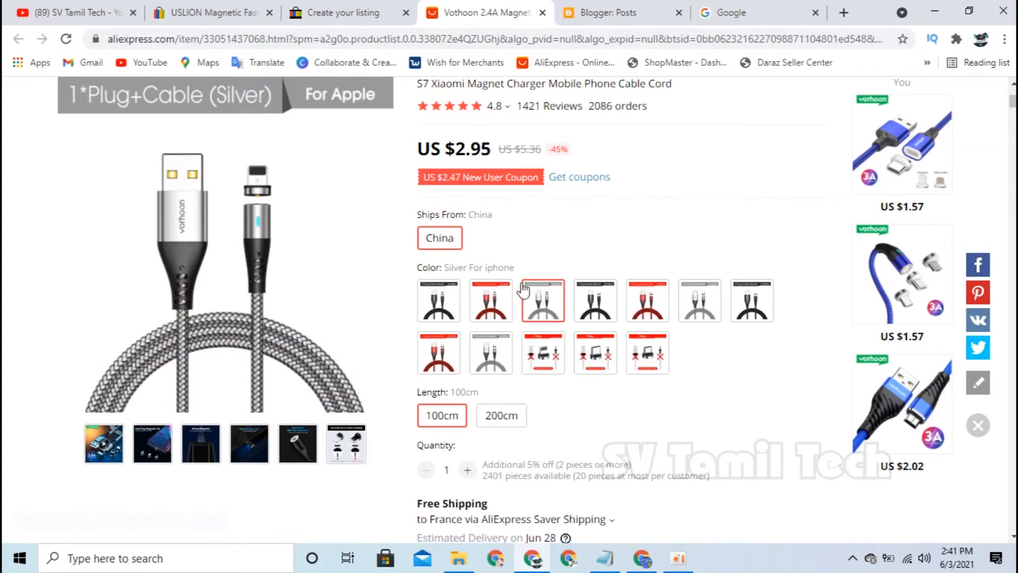
- Return to the eBay variations and choose Black, Red and Silver as the Color options
click(318, 11)
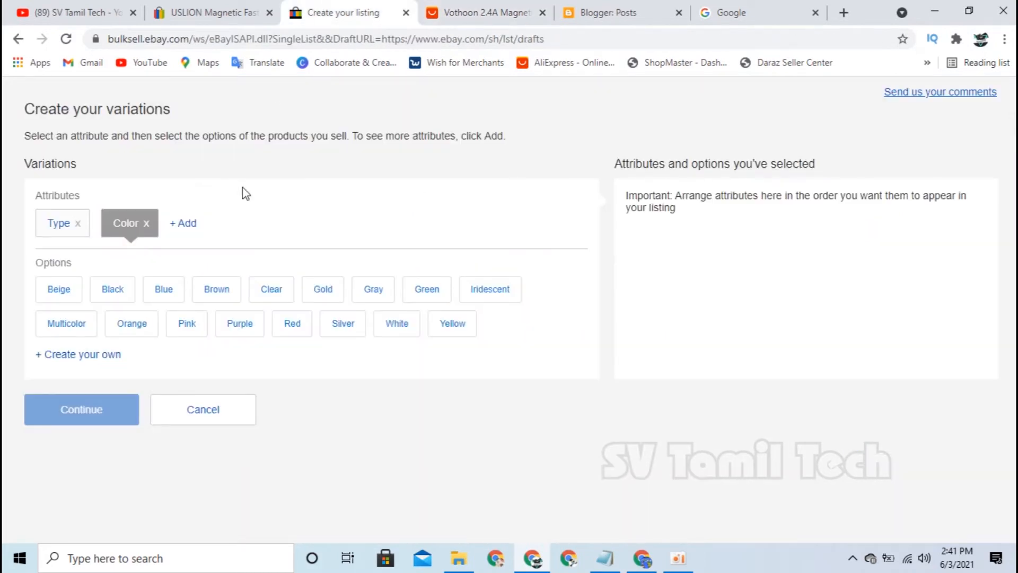
click(113, 293)
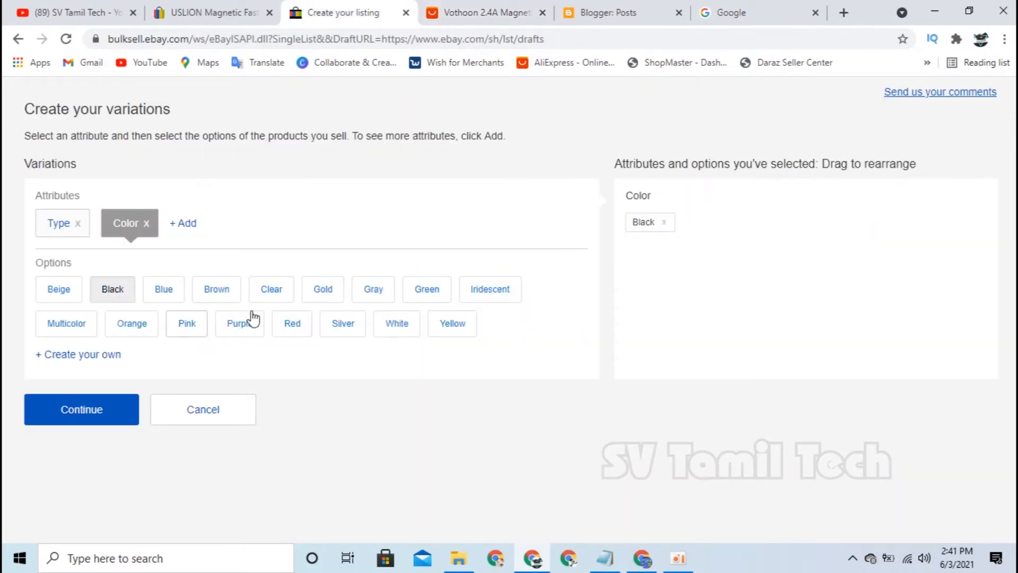
click(290, 329)
click(341, 326)
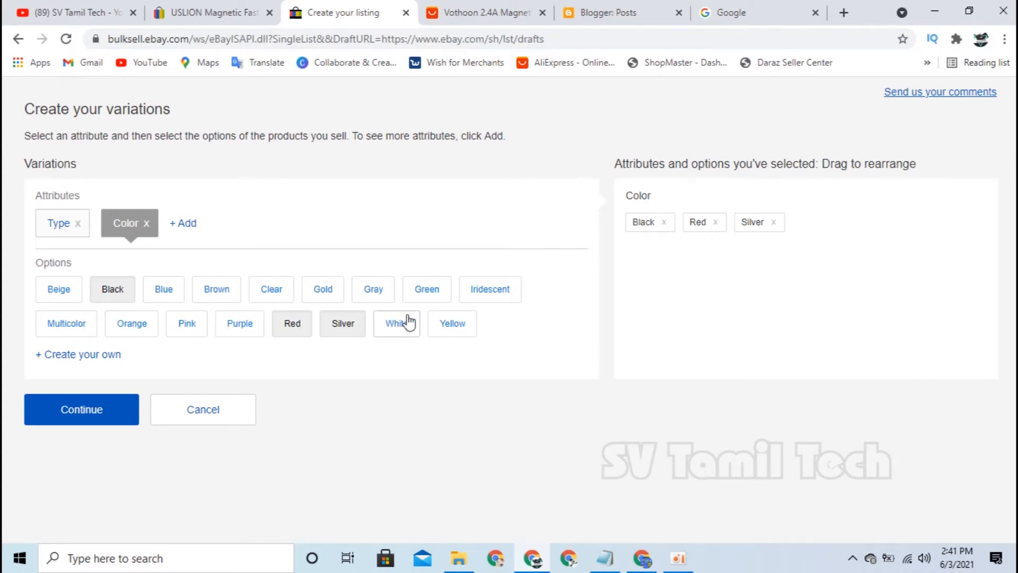
- Add a custom option named "iphone" to the Type attribute
click(60, 223)
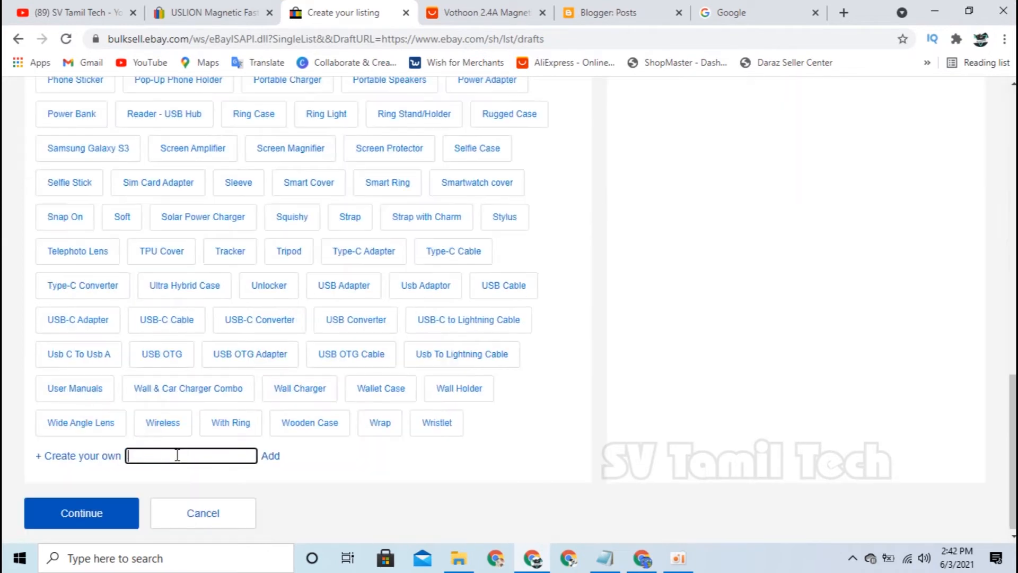
text(iphone)
click(270, 456)
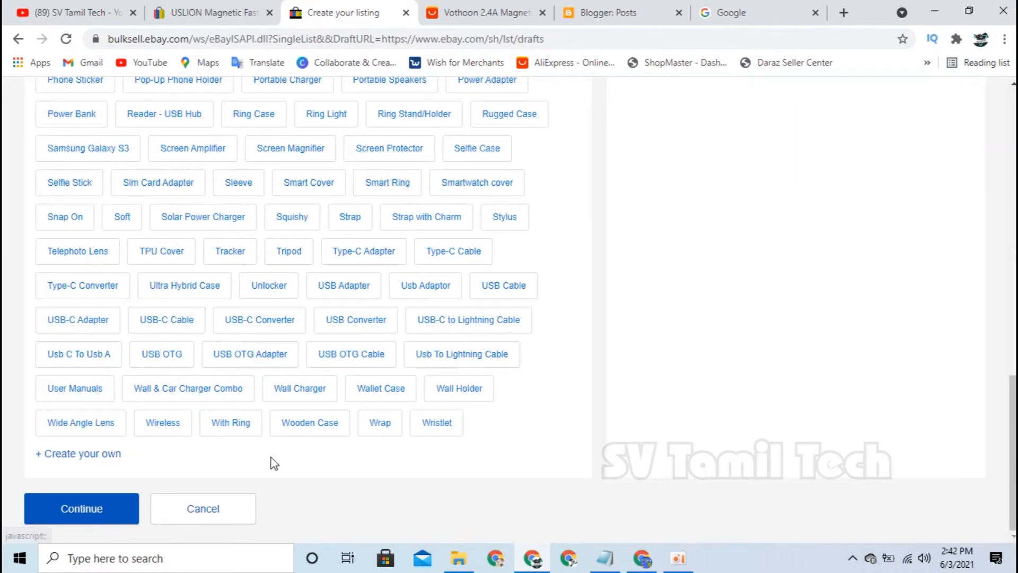
- Add custom options named "Type C" and "Micro" to the Type attribute
text(Type C)
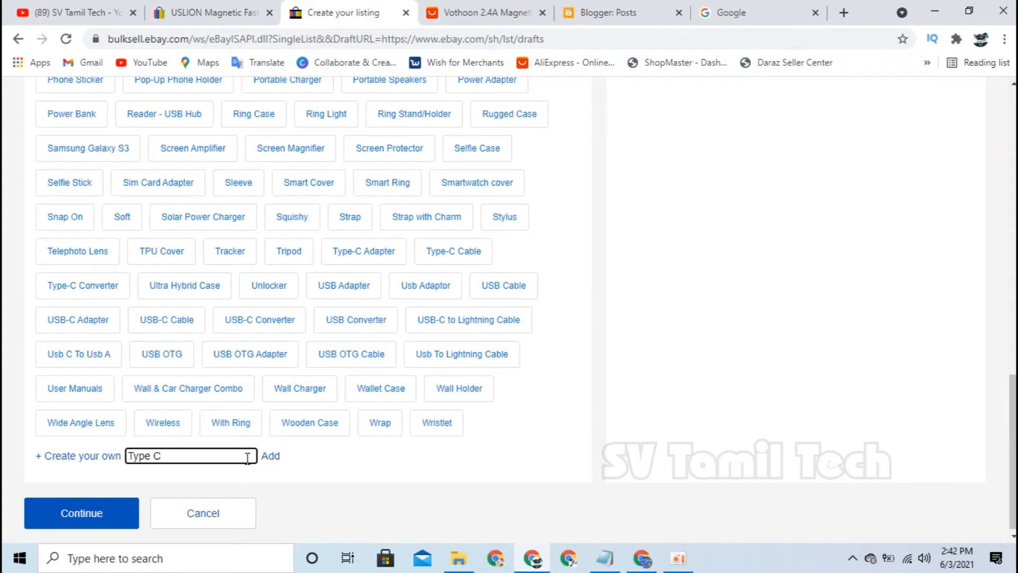
click(270, 456)
click(271, 456)
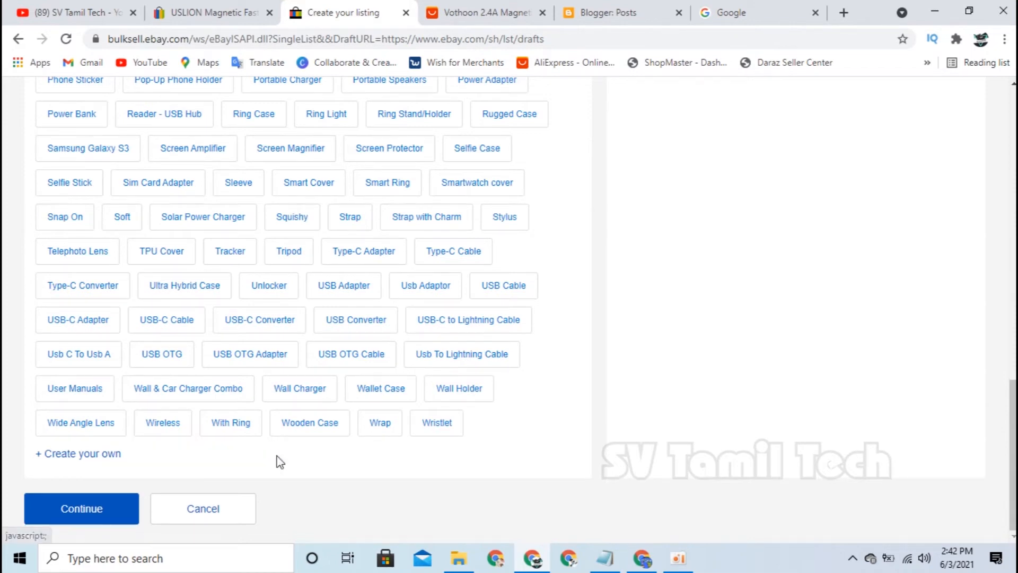
scroll(314, 471, up, 20)
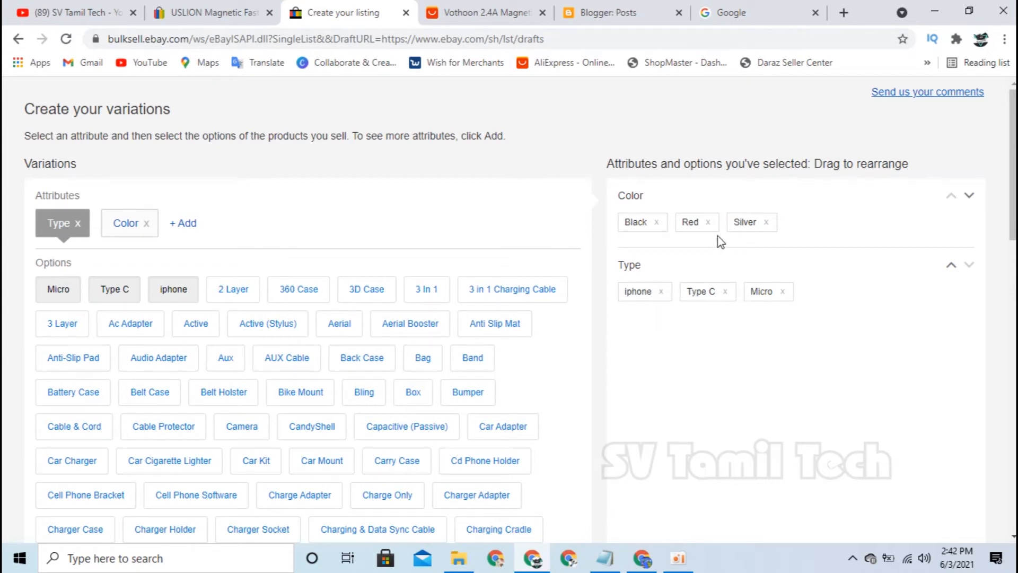
- Rearrange the Color options into the order Red, Silver, Black, and continue to the photos and combinations page
drag(689, 222, 645, 222)
drag(737, 229, 683, 260)
scroll(794, 380, down, 15)
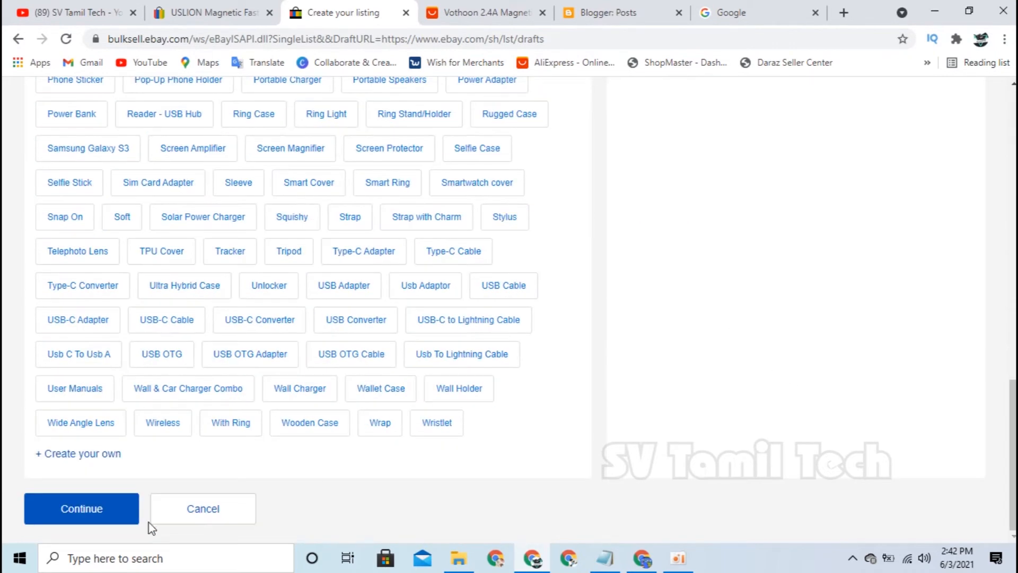
click(87, 509)
scroll(310, 443, up, 10)
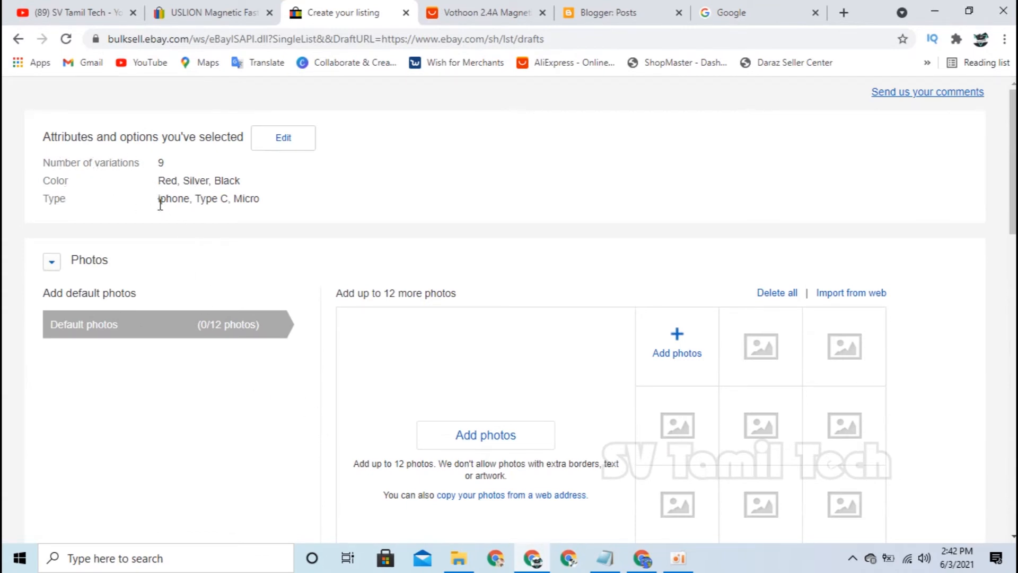
drag(158, 200, 297, 205)
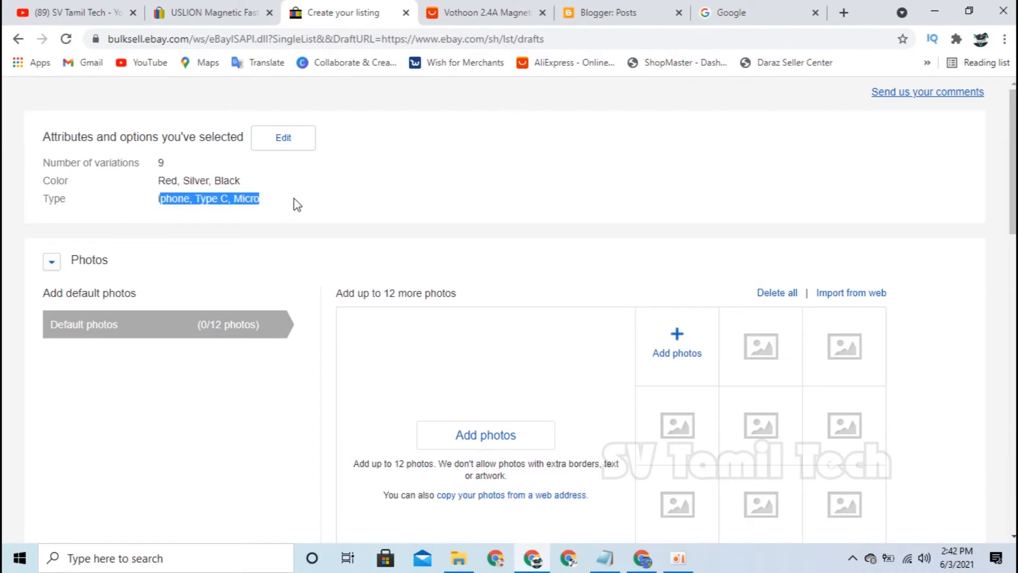
click(271, 214)
- Upload the Strong Compatibility image from the Vothoon product folder as the main default photo
scroll(175, 293, down, 3)
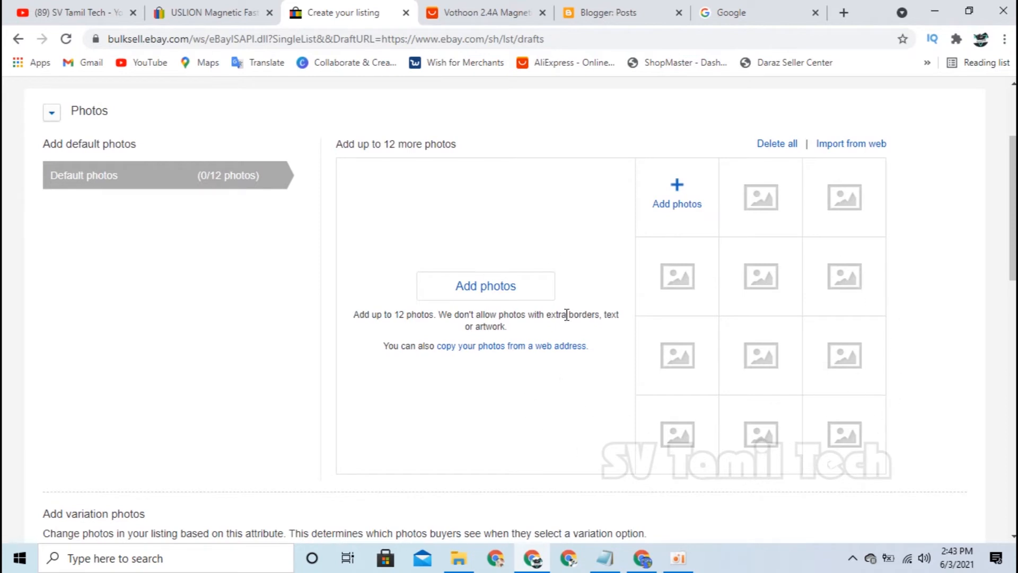
click(675, 194)
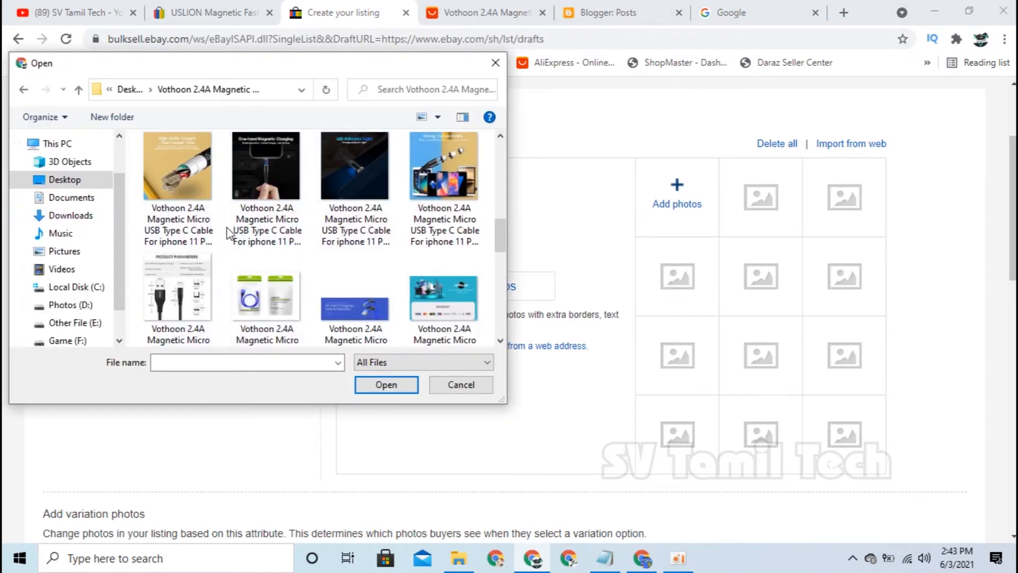
scroll(243, 262, up, 1)
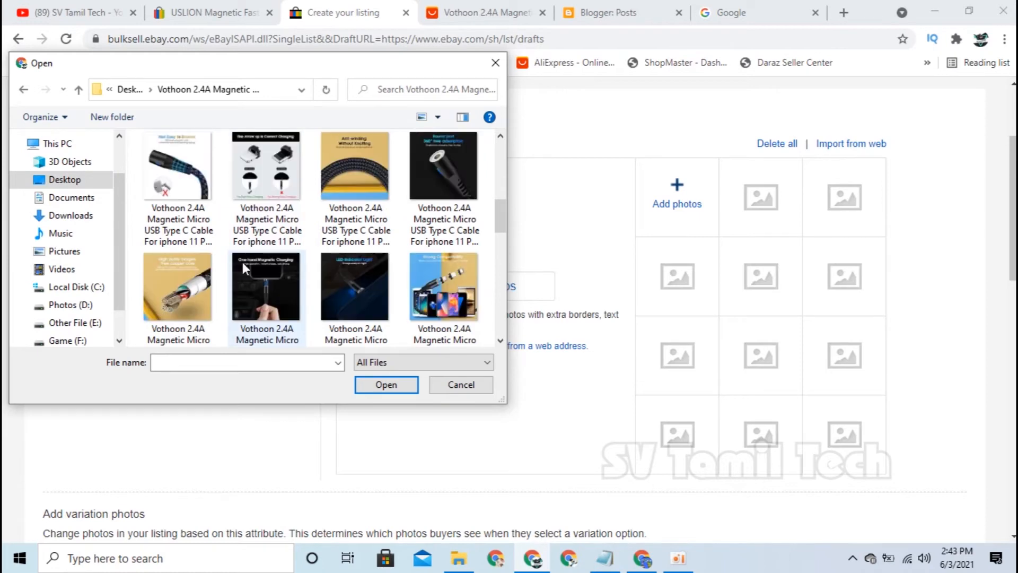
click(431, 282)
click(386, 385)
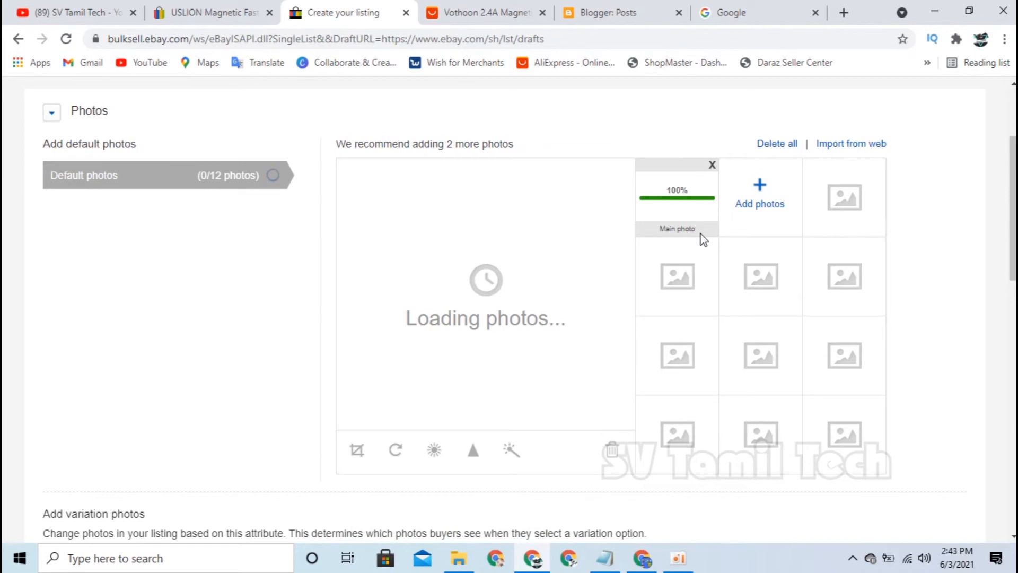
- View the variant photos on the competing USLION eBay listing, and return to the draft to review its variation photo and combination sections
click(218, 11)
scroll(467, 371, down, 3)
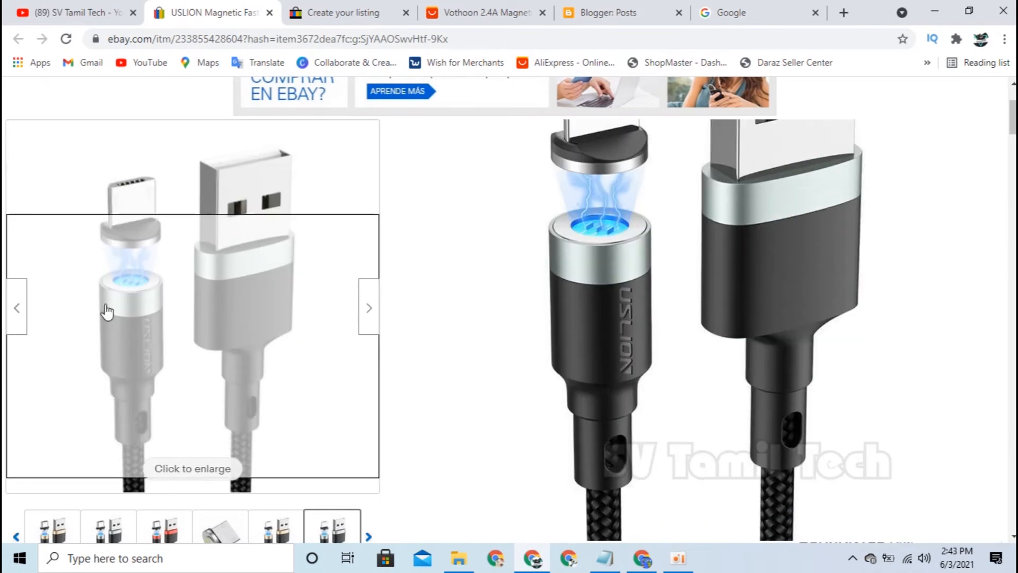
click(373, 304)
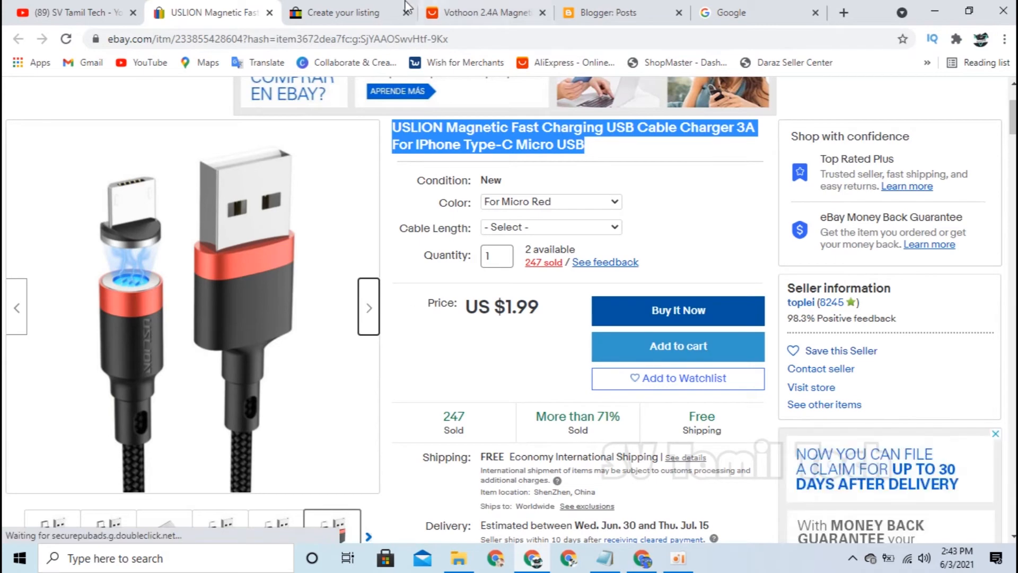
key(ctrl+Tab)
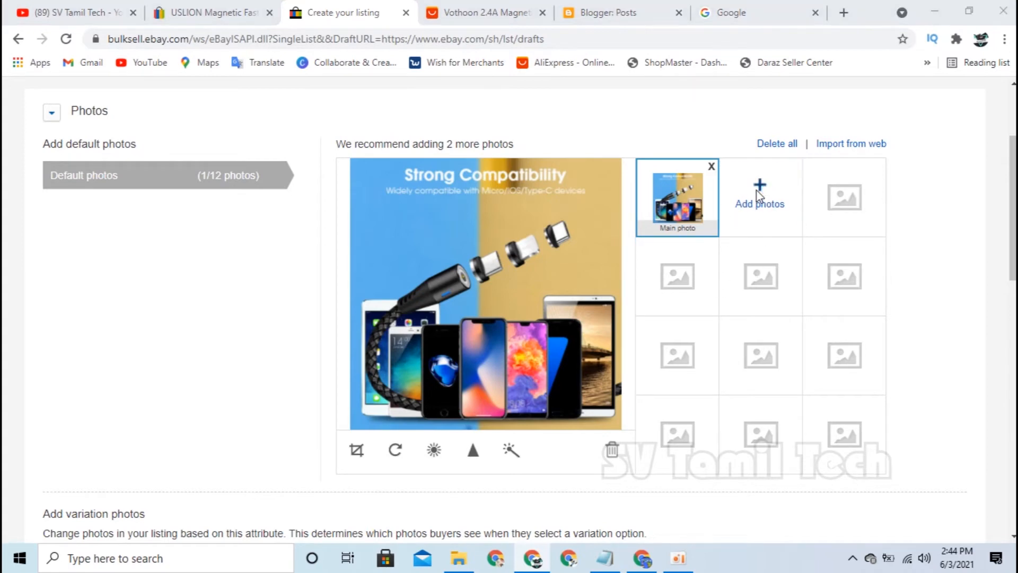
scroll(181, 325, down, 8)
scroll(186, 311, up, 3)
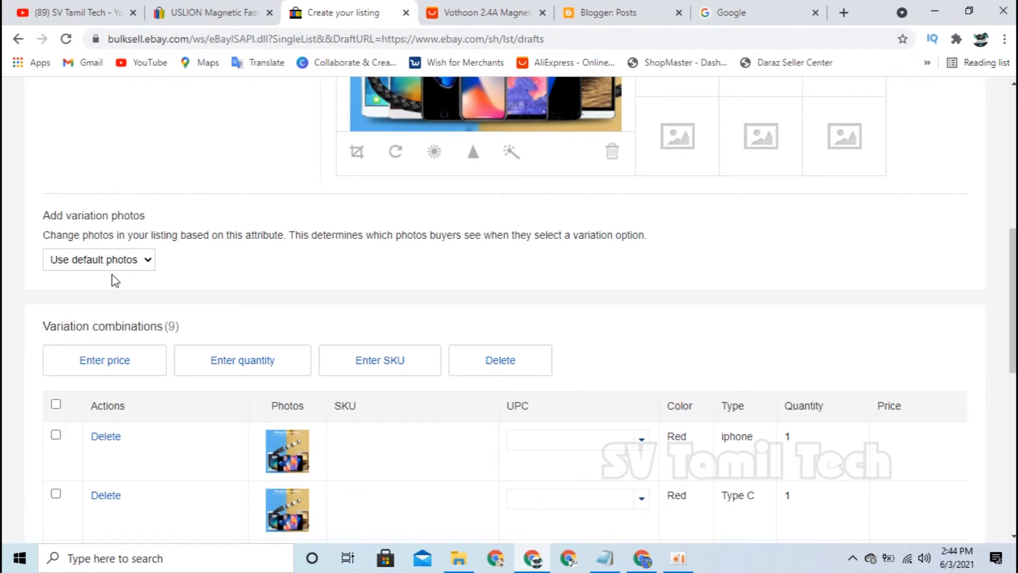
scroll(150, 270, down, 6)
- On the USLION eBay listing, preview the 1 m cable with the For IOS Gold and For IOS Red color options
click(212, 12)
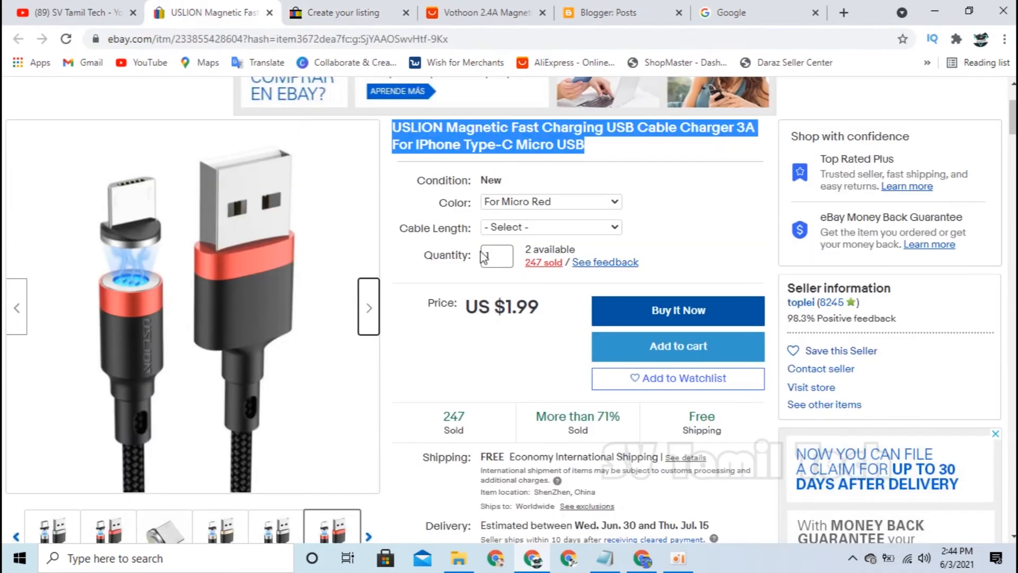
scroll(591, 339, up, 3)
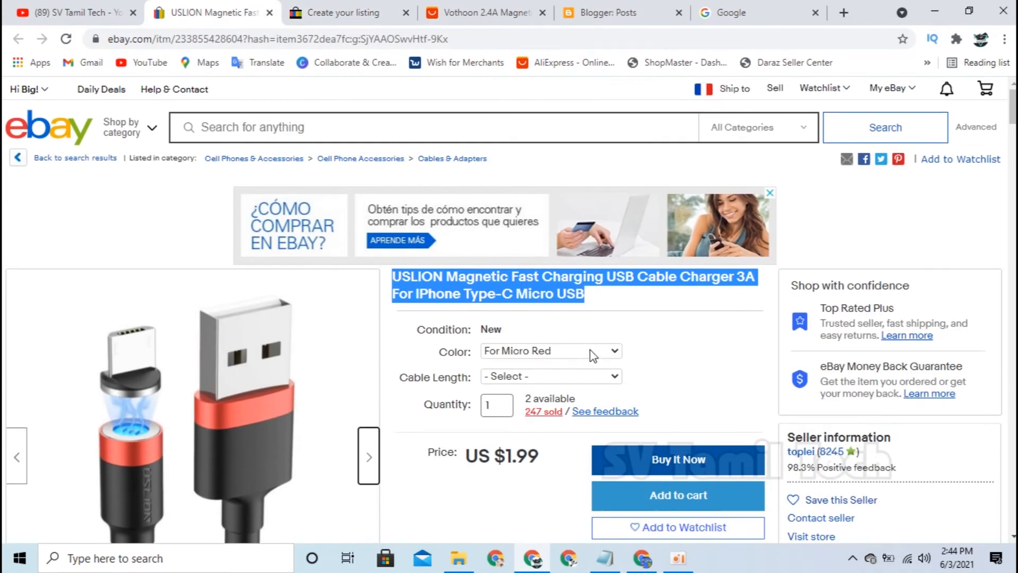
click(592, 354)
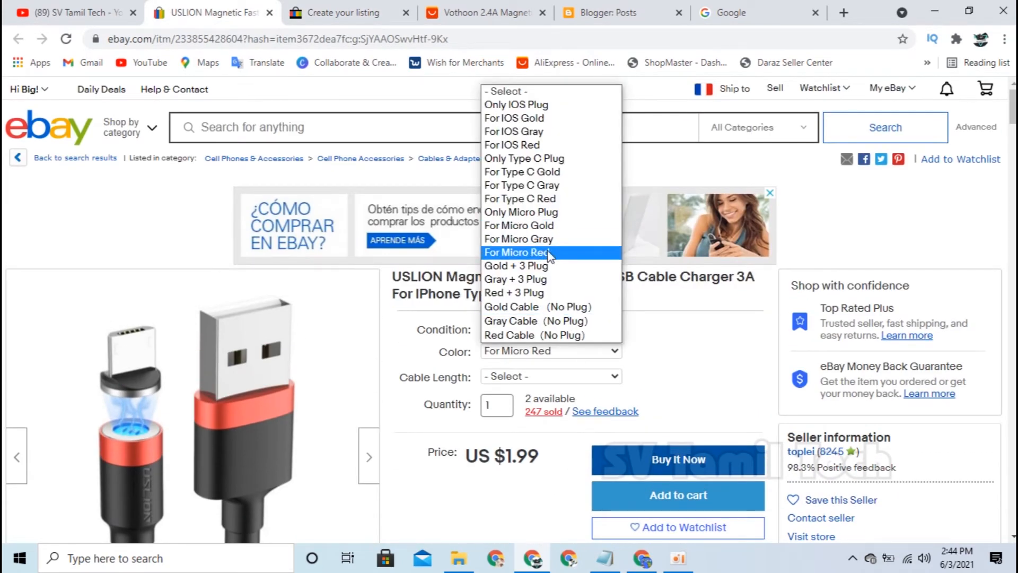
click(548, 252)
scroll(549, 255, down, 1)
click(533, 301)
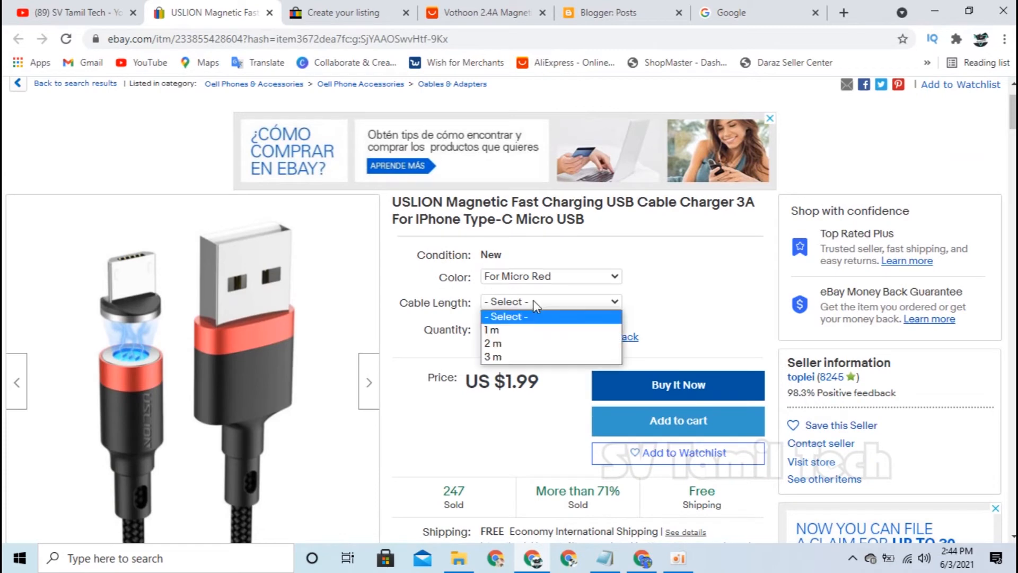
click(533, 332)
click(578, 278)
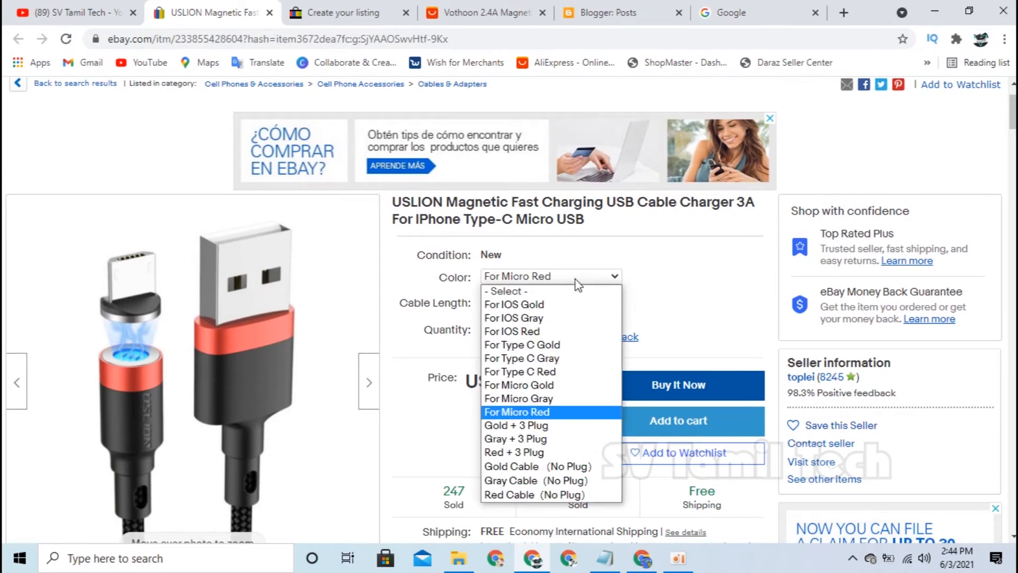
click(532, 307)
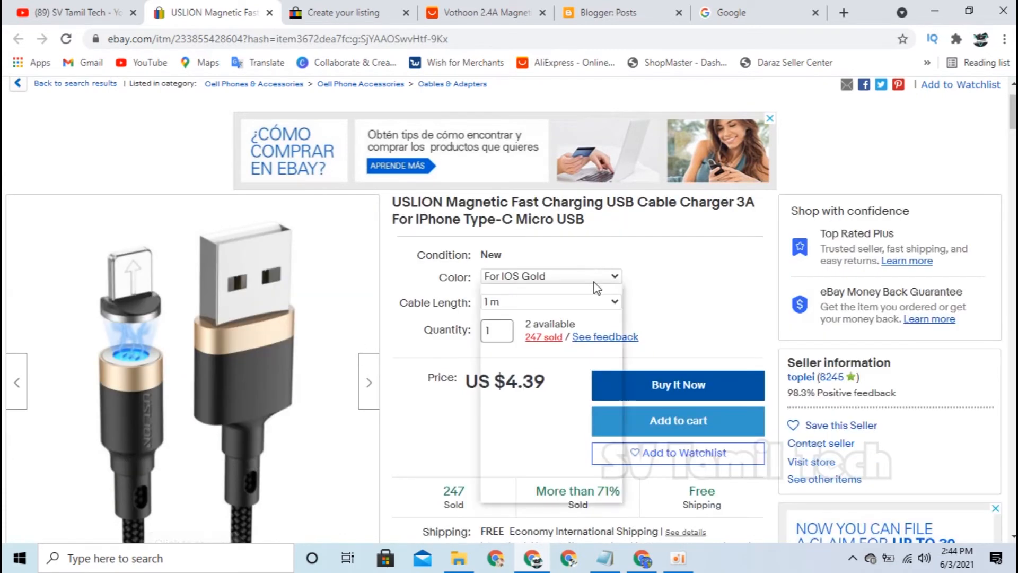
click(538, 332)
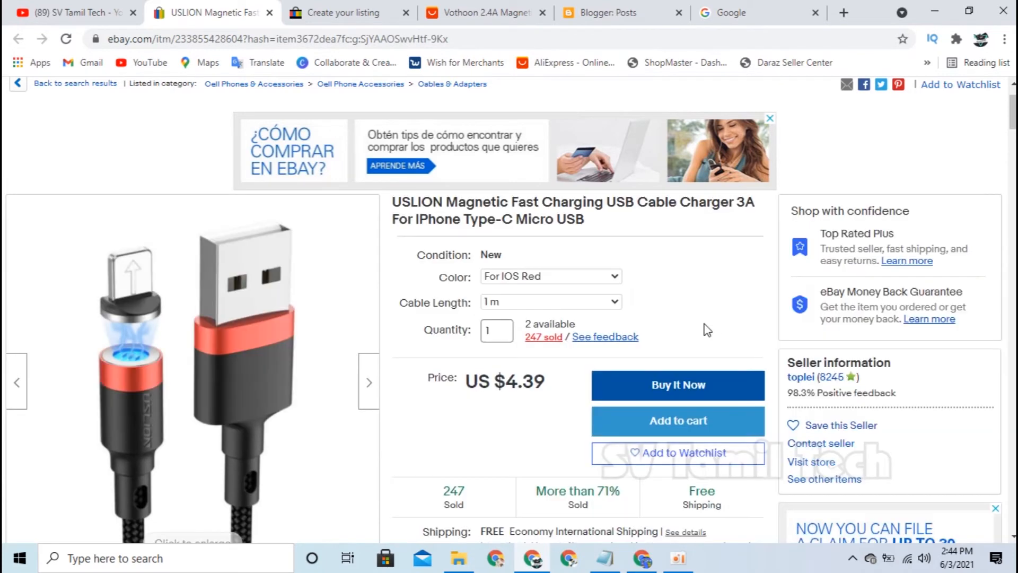
click(614, 282)
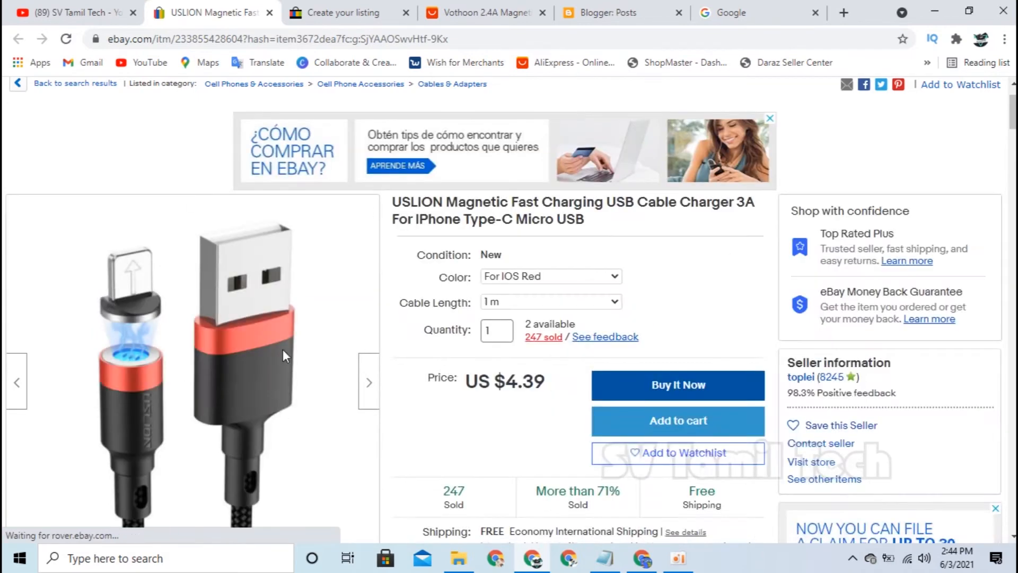
- Return to the eBay listing draft and set the variation photos to change by Color
click(342, 12)
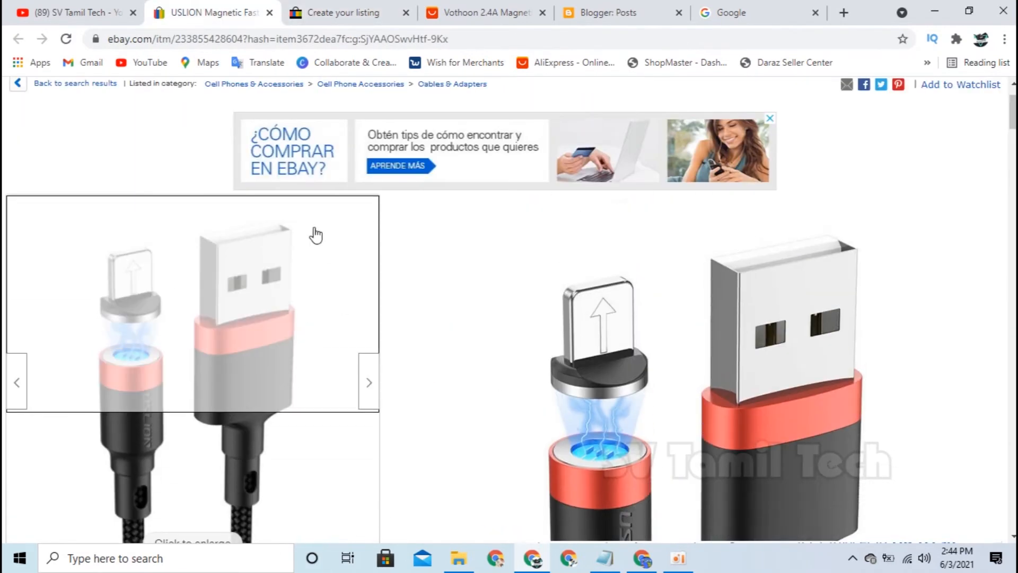
click(340, 8)
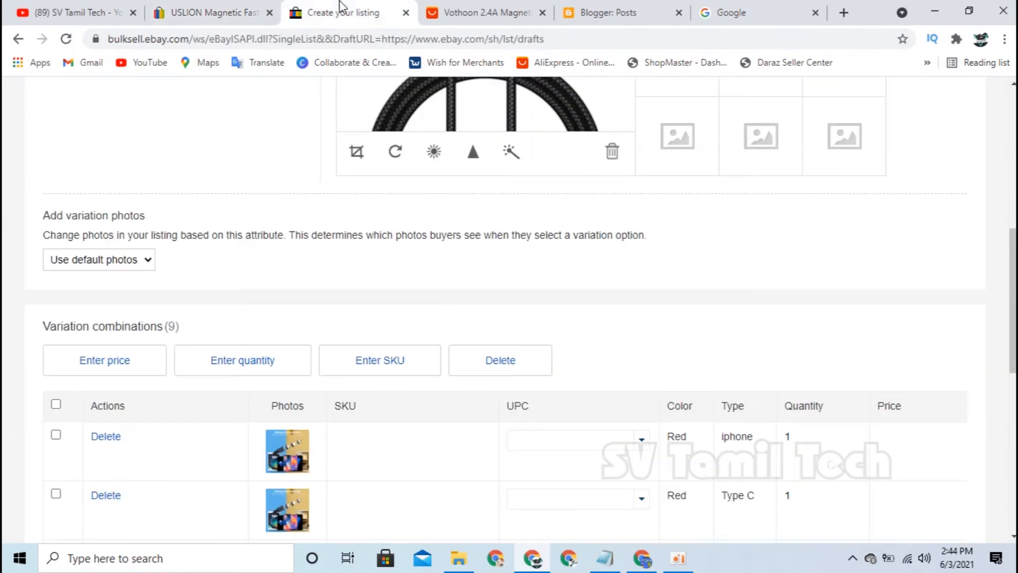
scroll(246, 291, down, 10)
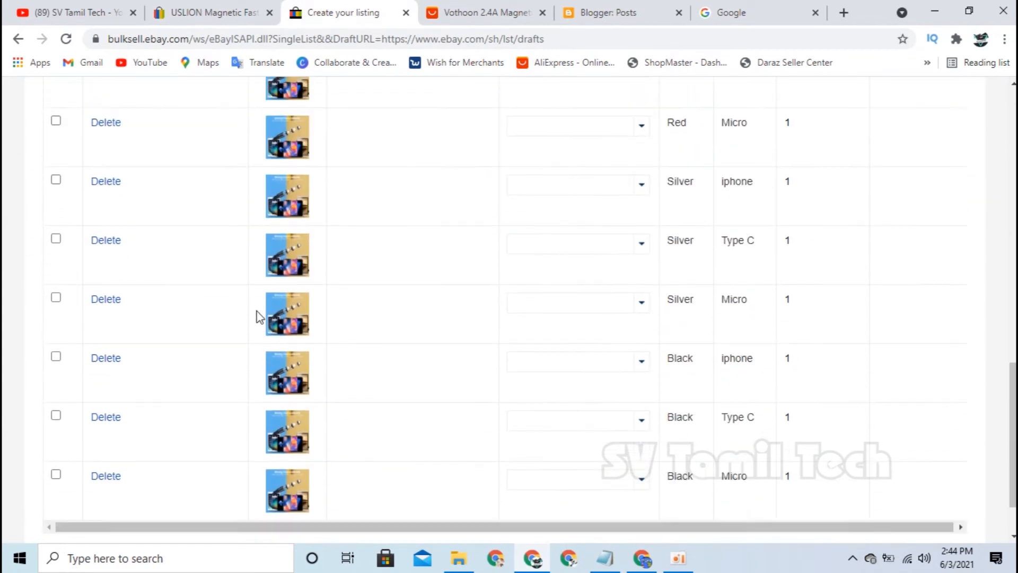
scroll(268, 300, up, 4)
scroll(271, 320, up, 5)
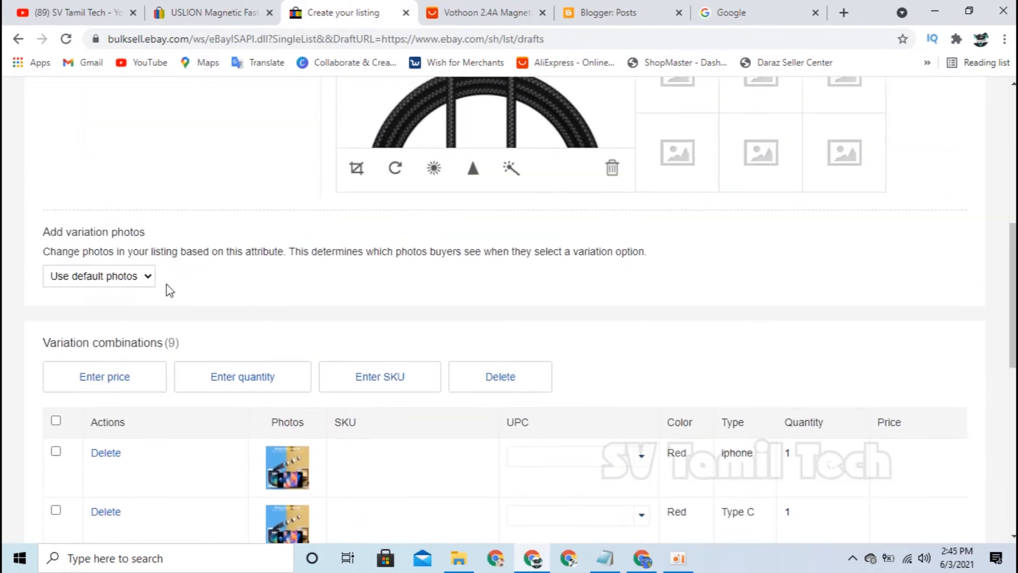
click(146, 286)
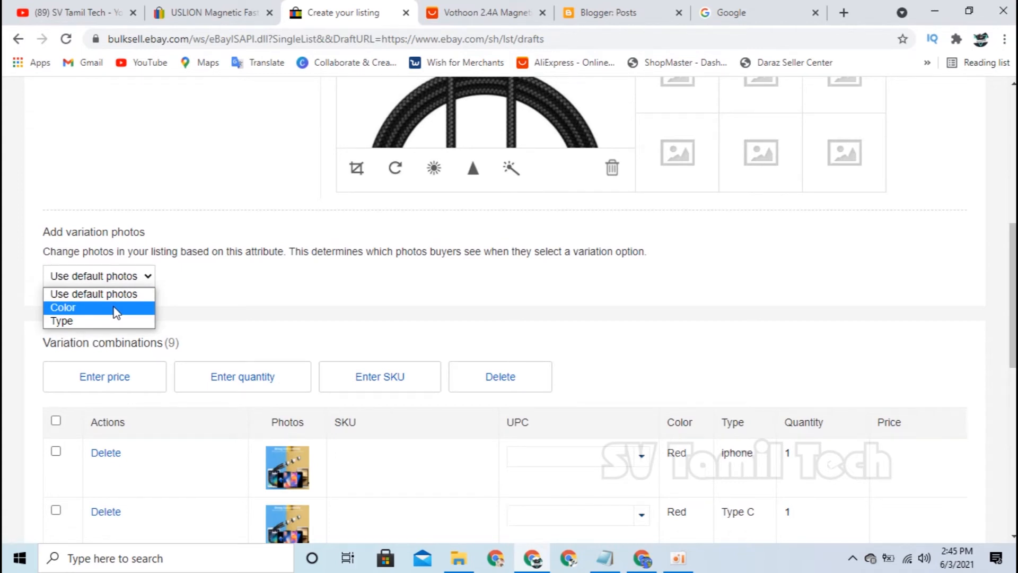
click(117, 312)
- Upload the red cable image as the photo for the Red variation
scroll(119, 255, up, 1)
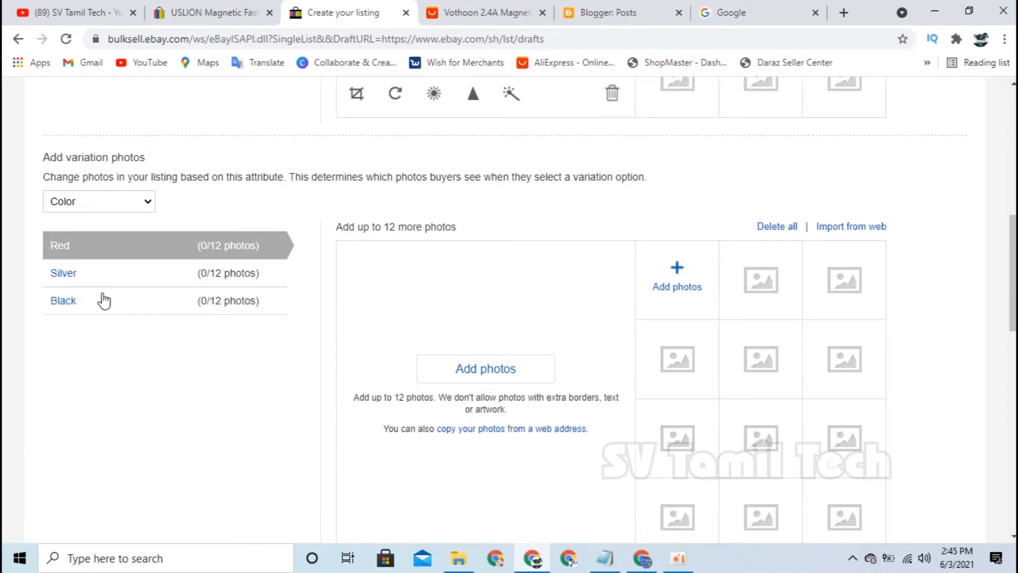
click(675, 273)
click(266, 175)
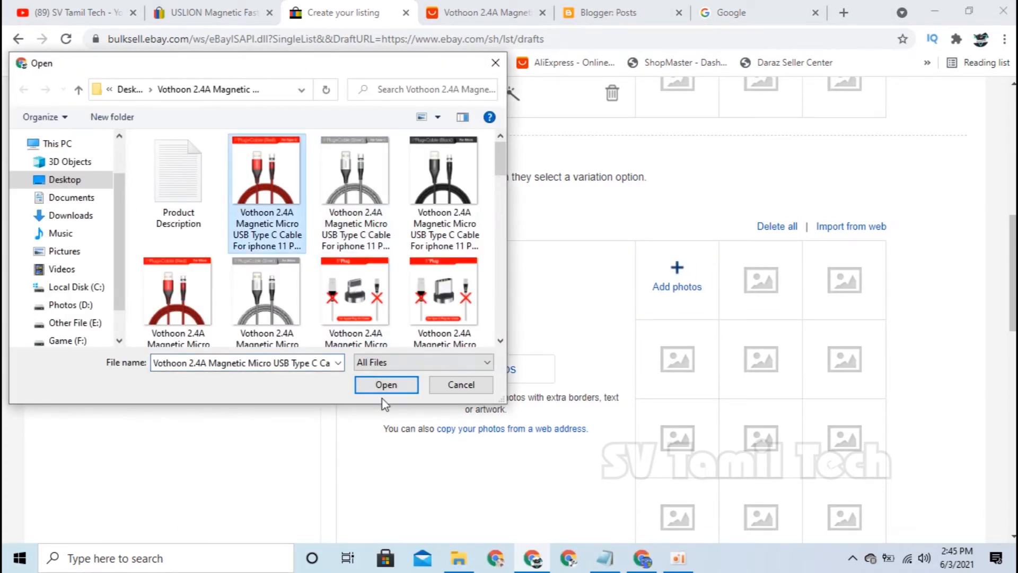
click(384, 389)
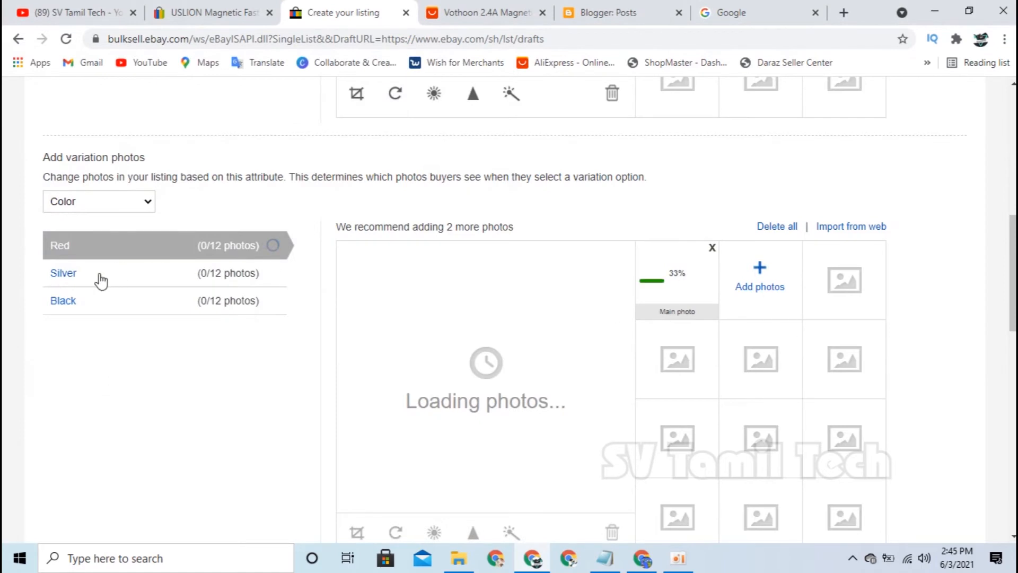
- Upload the silver cable image as the photo for the Silver variation
click(101, 280)
click(676, 280)
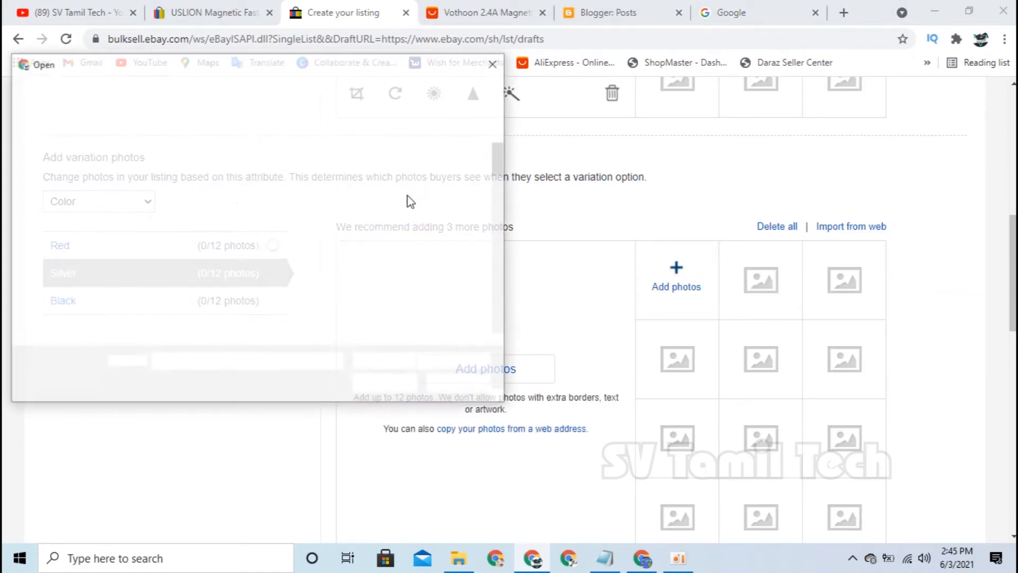
click(363, 169)
click(386, 389)
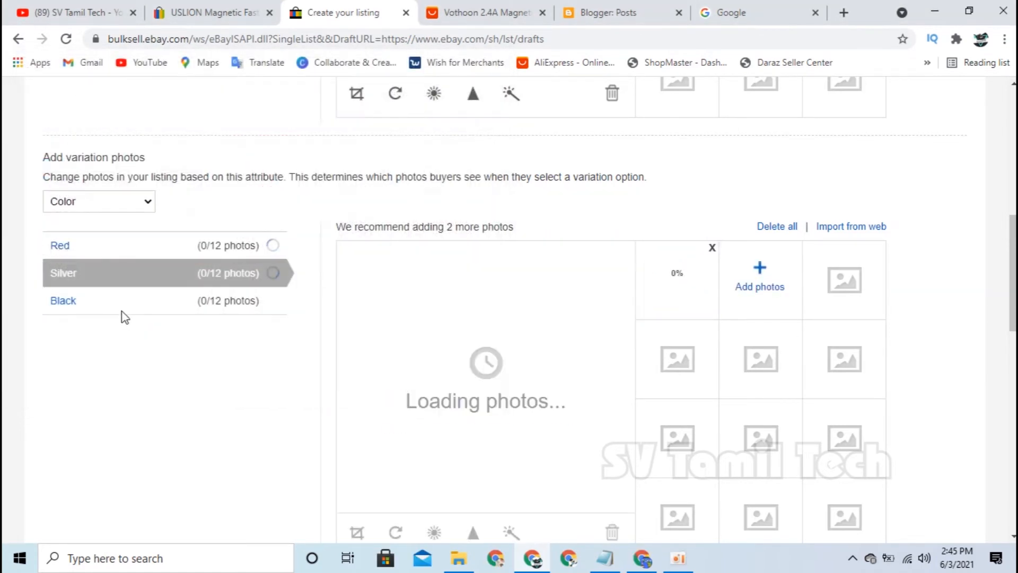
- Upload the black cable image as the photo for the Black variation
click(126, 311)
click(675, 284)
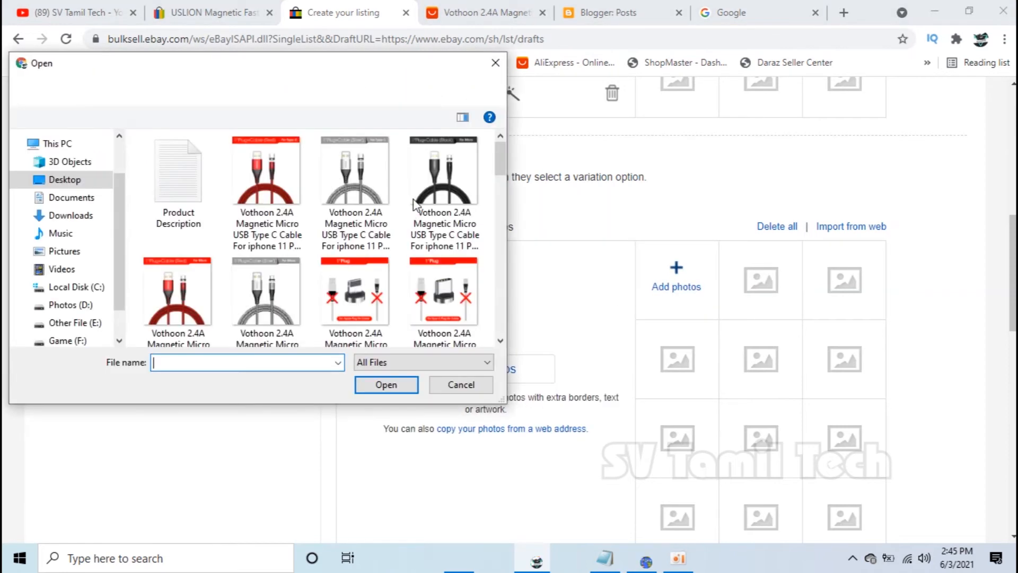
click(419, 197)
click(386, 385)
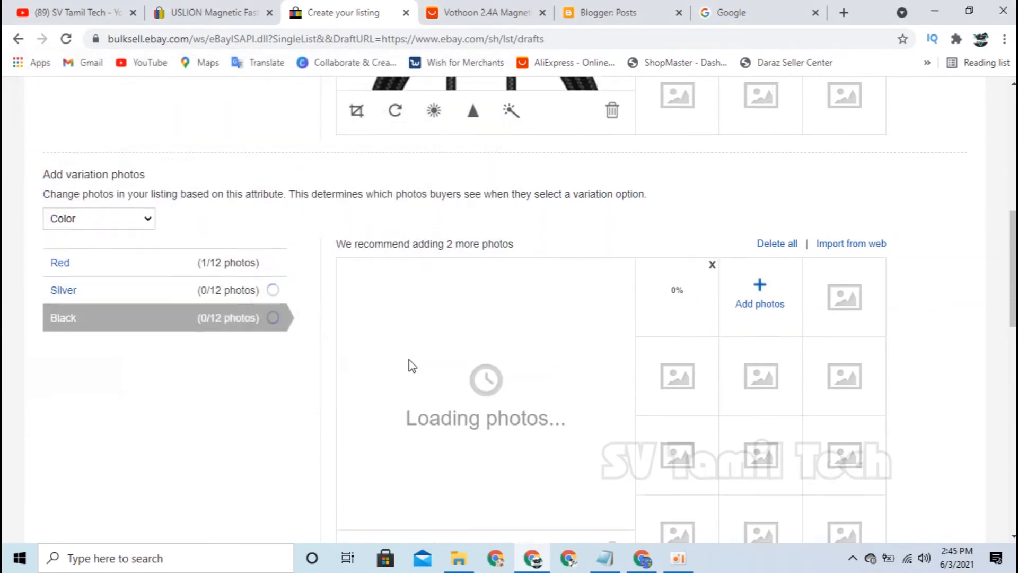
scroll(412, 365, up, 5)
scroll(412, 362, down, 4)
scroll(698, 384, down, 2)
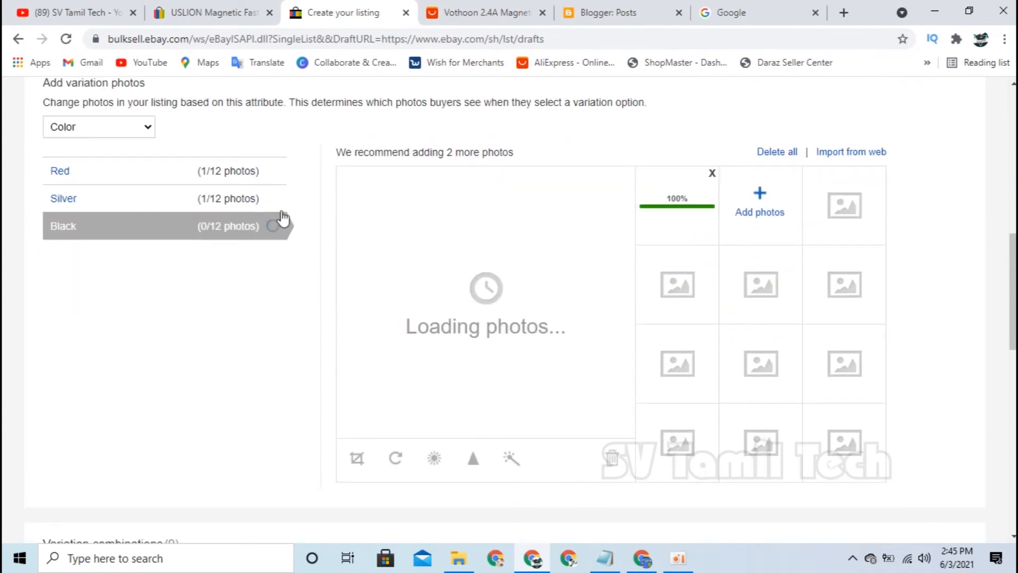
- Check the uploaded photos of the Red, Silver and Black variations
click(172, 173)
click(165, 205)
click(159, 221)
scroll(439, 286, down, 5)
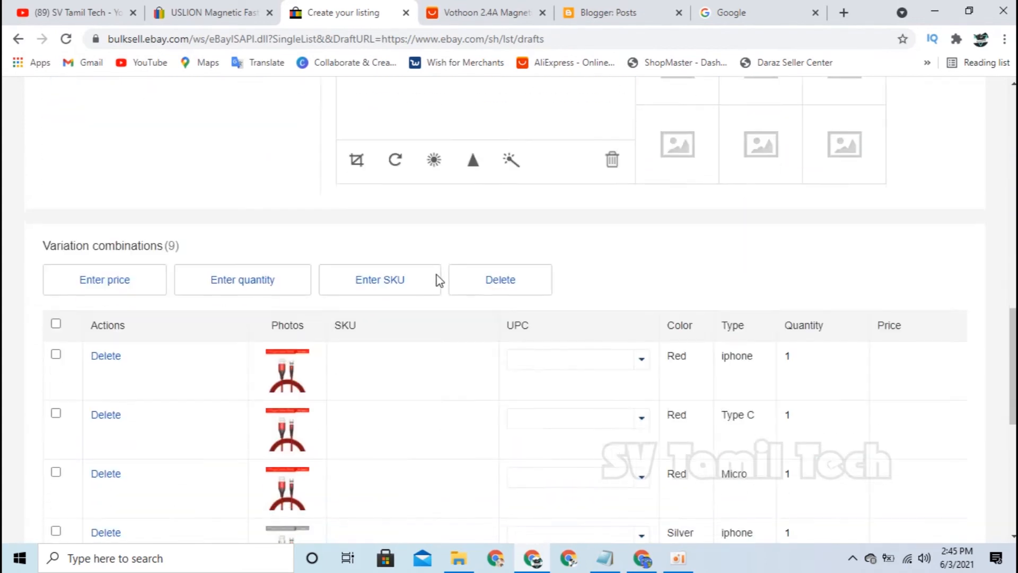
scroll(439, 281, up, 5)
click(156, 196)
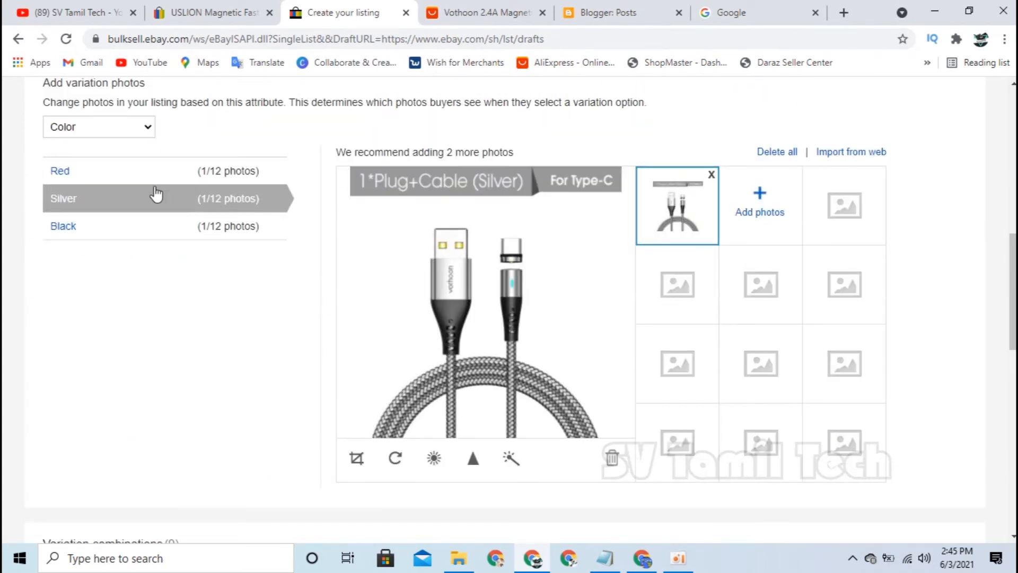
click(155, 172)
- Review the variation combinations table, comparing each row's photo, color, type, quantity and price
scroll(450, 251, down, 6)
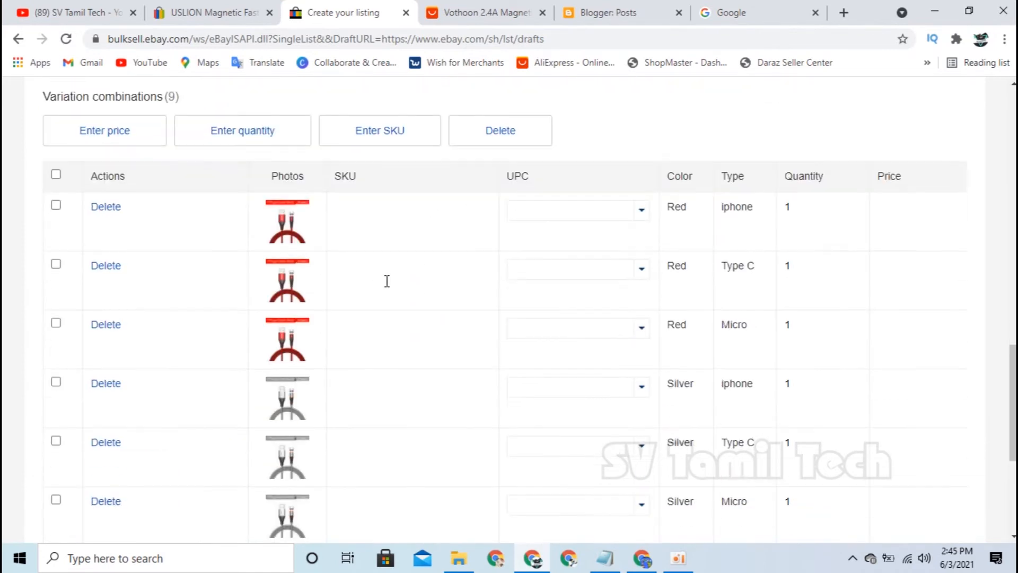
scroll(387, 281, down, 4)
scroll(378, 286, up, 5)
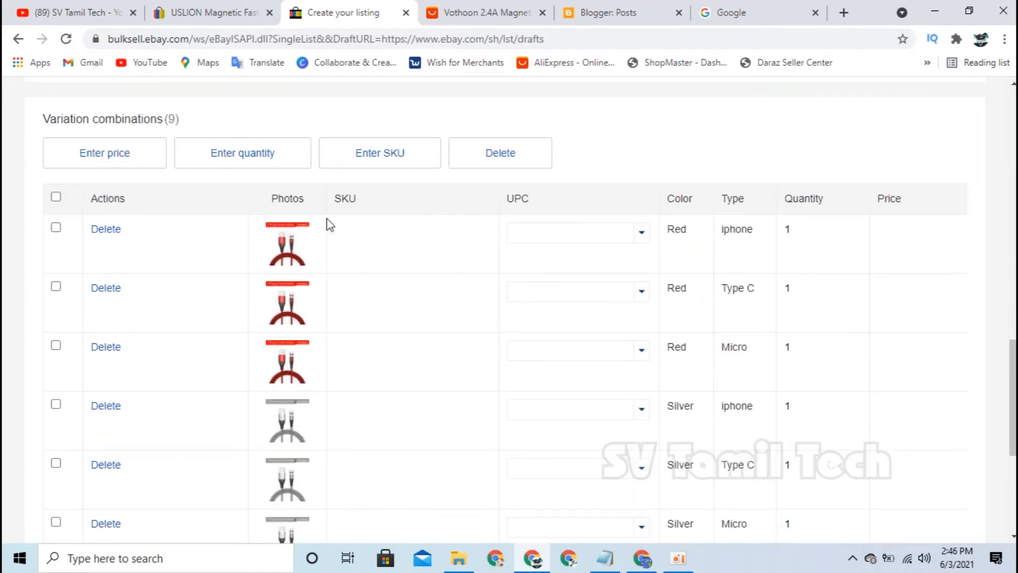
scroll(328, 225, down, 3)
scroll(322, 313, down, 3)
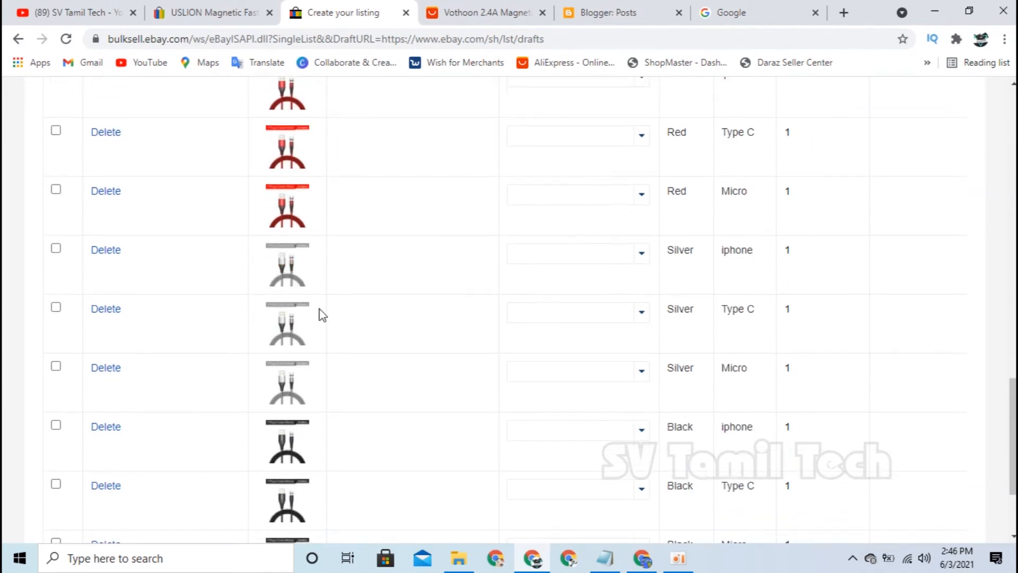
scroll(402, 324, up, 4)
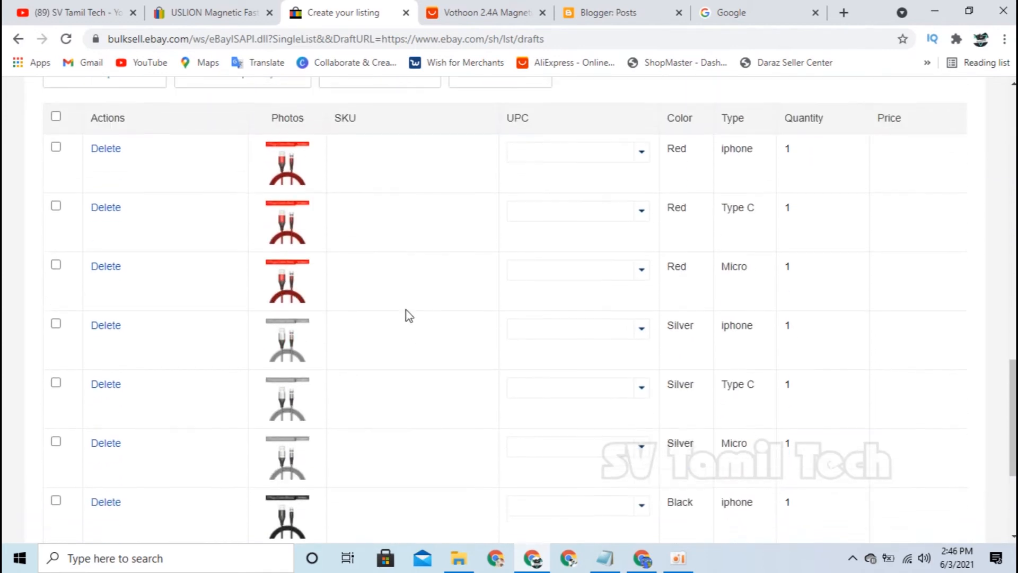
scroll(406, 316, down, 4)
scroll(407, 315, up, 1)
scroll(417, 303, down, 1)
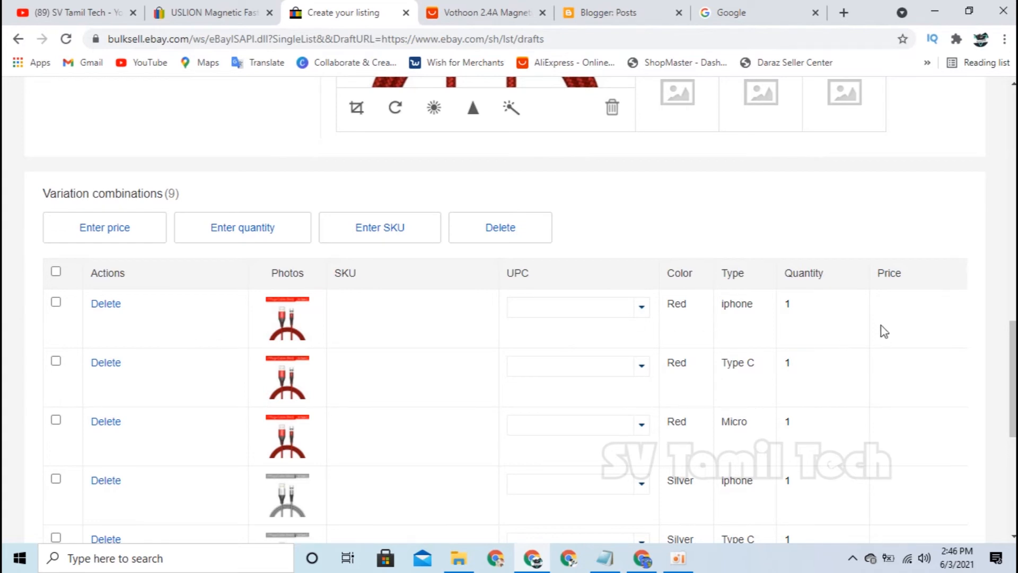
- Review the whole variations page, from the selected attributes and default photos down to the variation combinations
scroll(176, 298, up, 8)
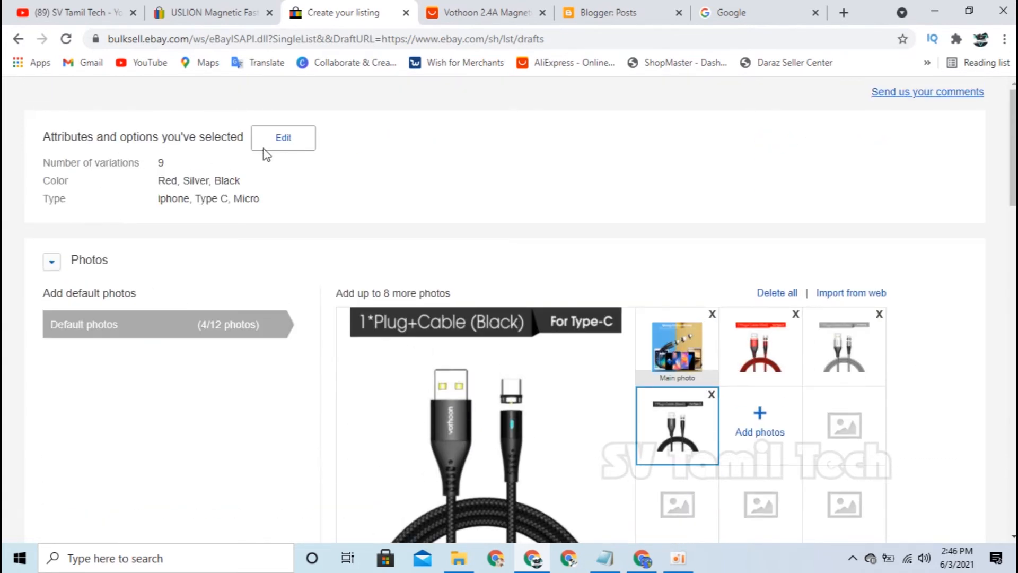
scroll(442, 236, down, 5)
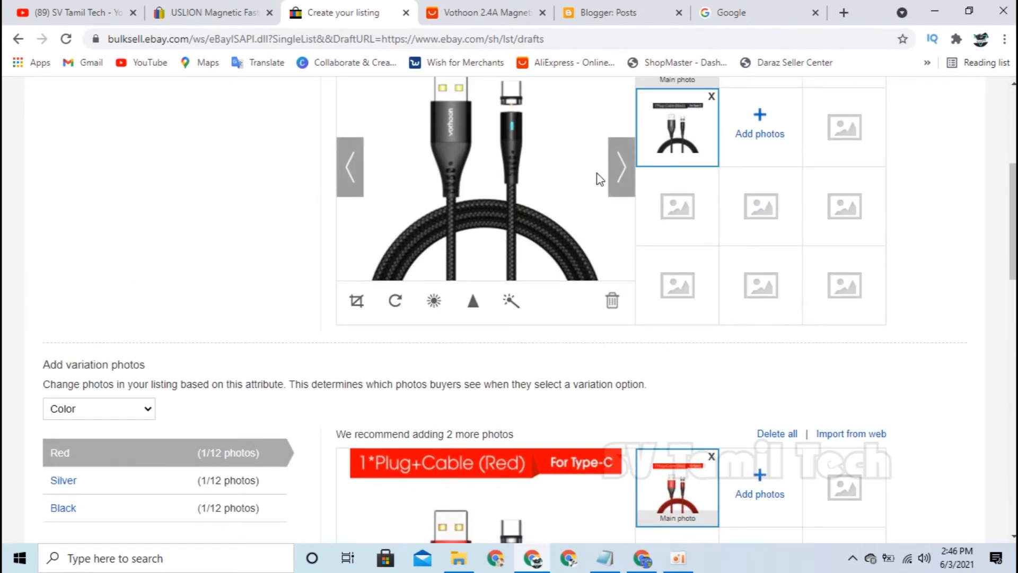
scroll(442, 236, up, 4)
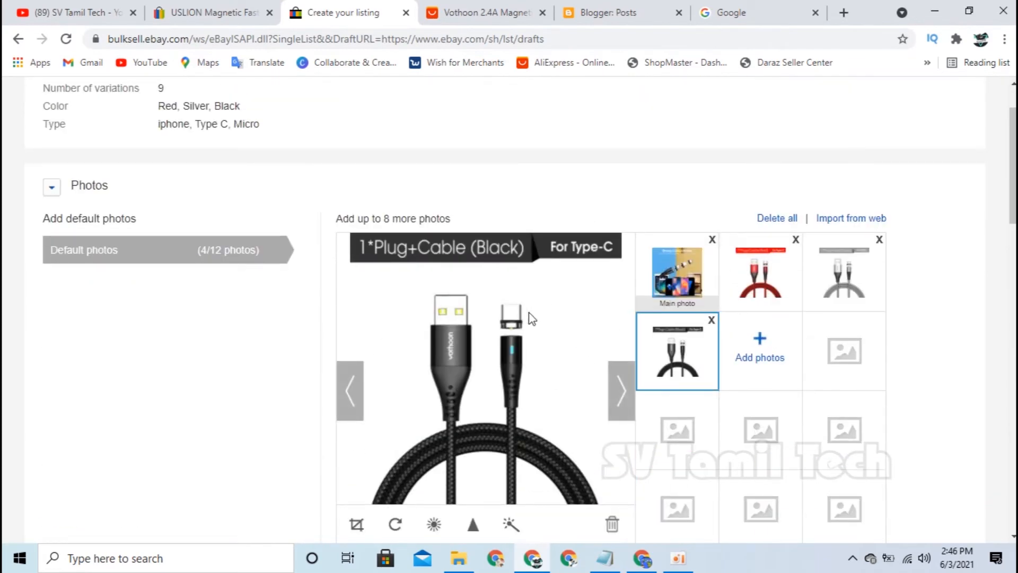
scroll(516, 297, down, 7)
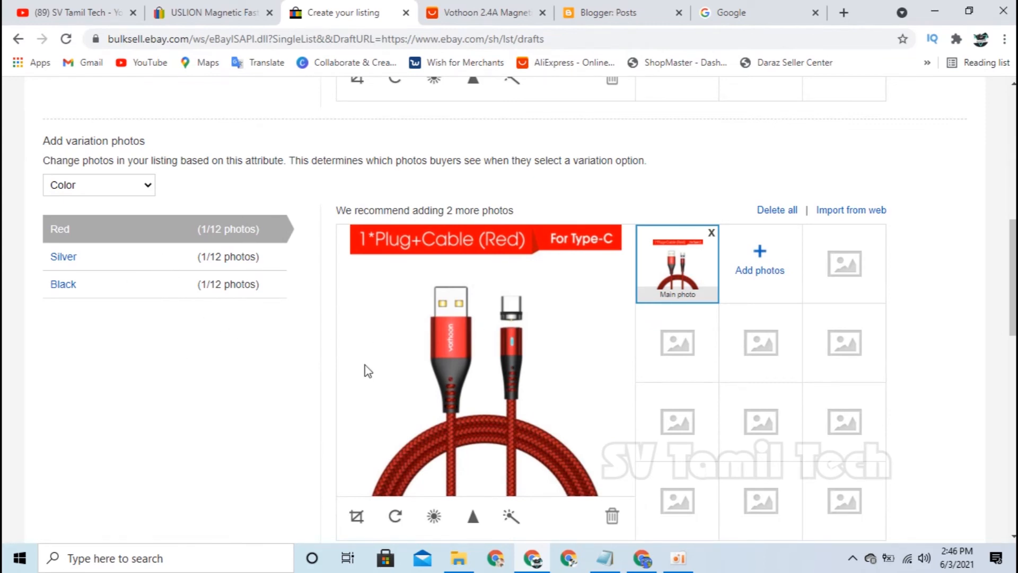
scroll(595, 334, down, 4)
scroll(435, 297, up, 4)
scroll(526, 316, down, 15)
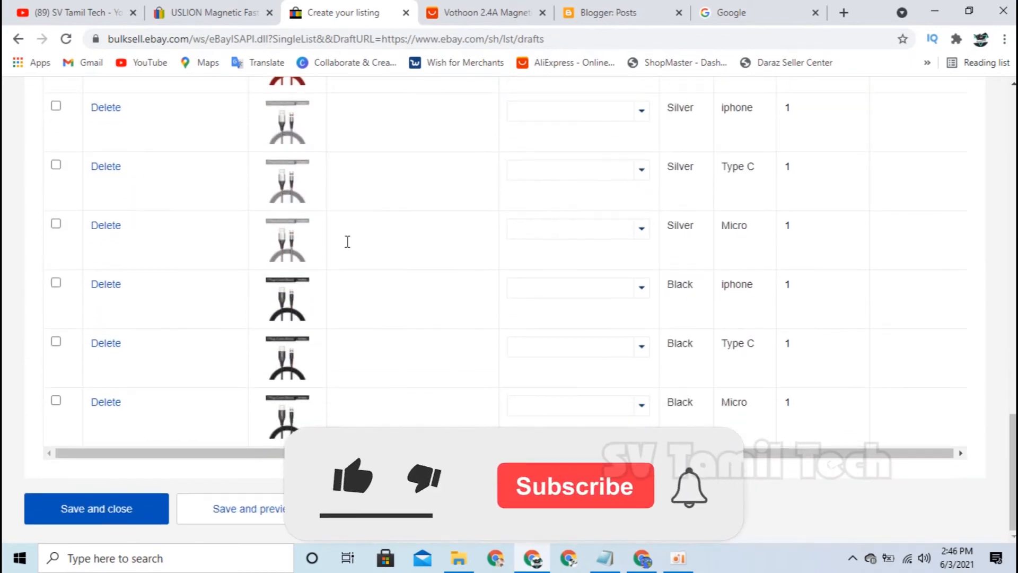
scroll(350, 262, up, 9)
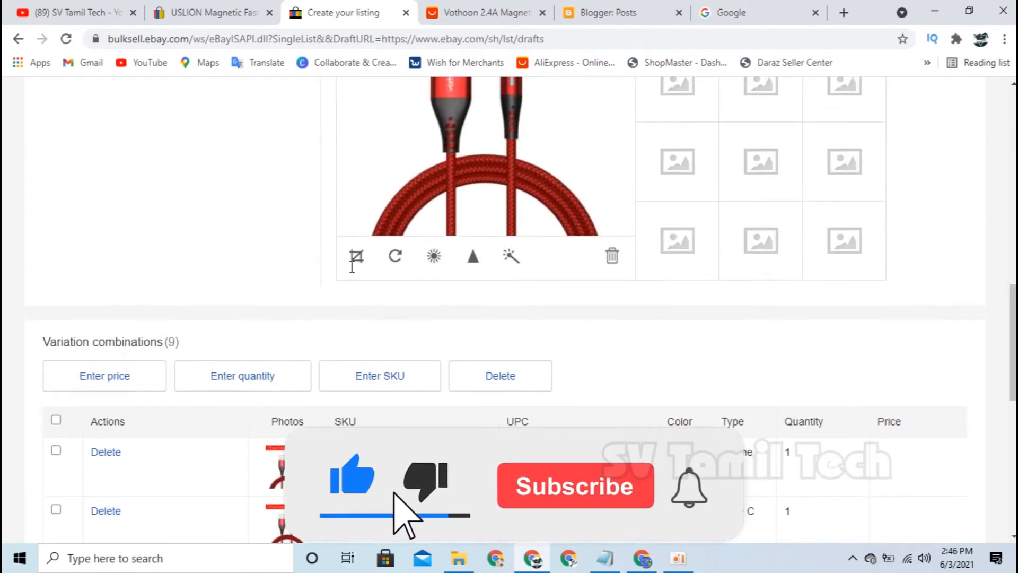
scroll(351, 267, down, 7)
scroll(351, 266, up, 7)
scroll(351, 265, down, 1)
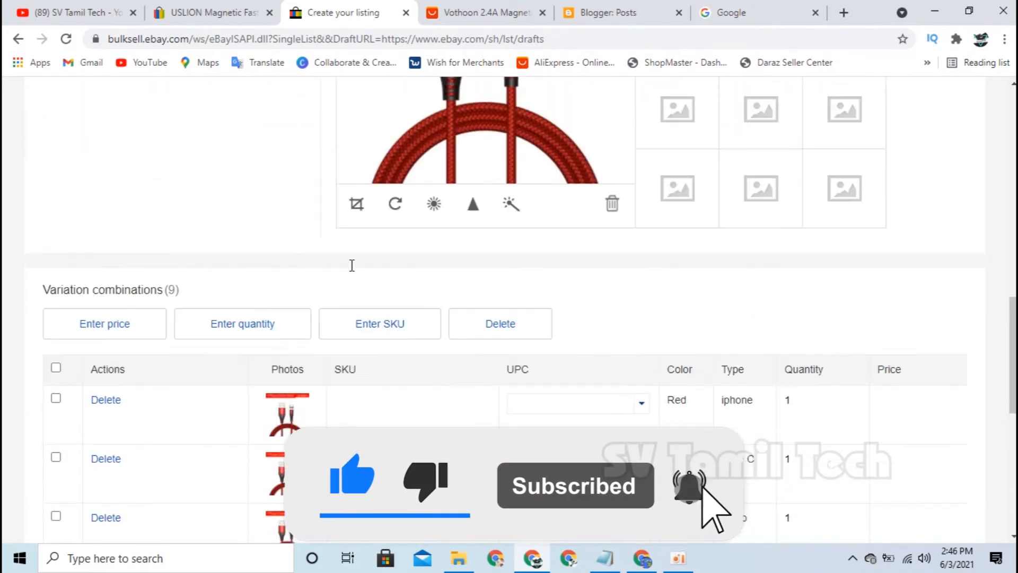
scroll(352, 265, down, 5)
scroll(774, 169, up, 1)
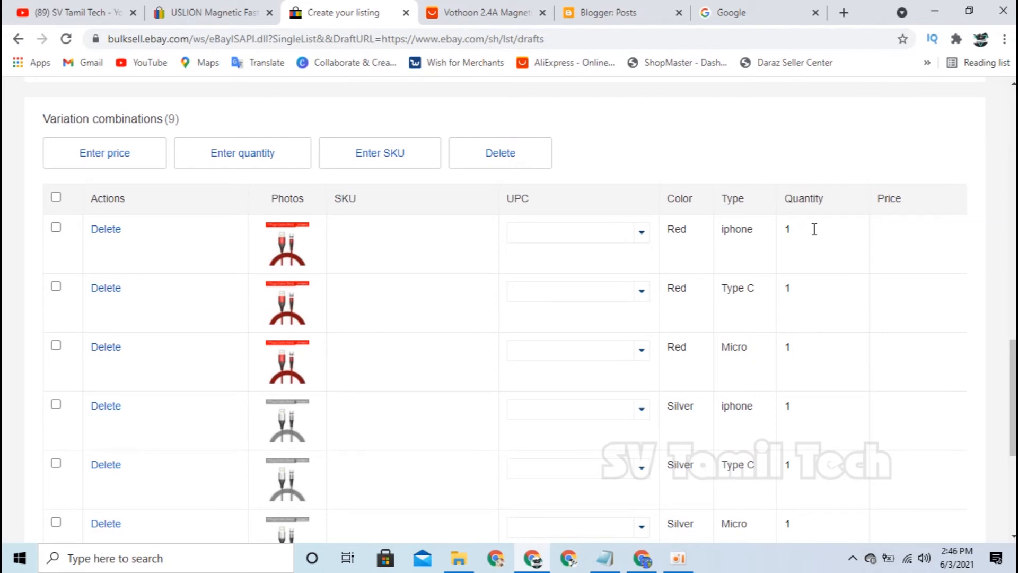
- Clear the quantity of the Red iphone variation and look over the quantities of the other combinations
click(799, 225)
key(BackSpace)
scroll(799, 328, down, 1)
scroll(790, 411, down, 3)
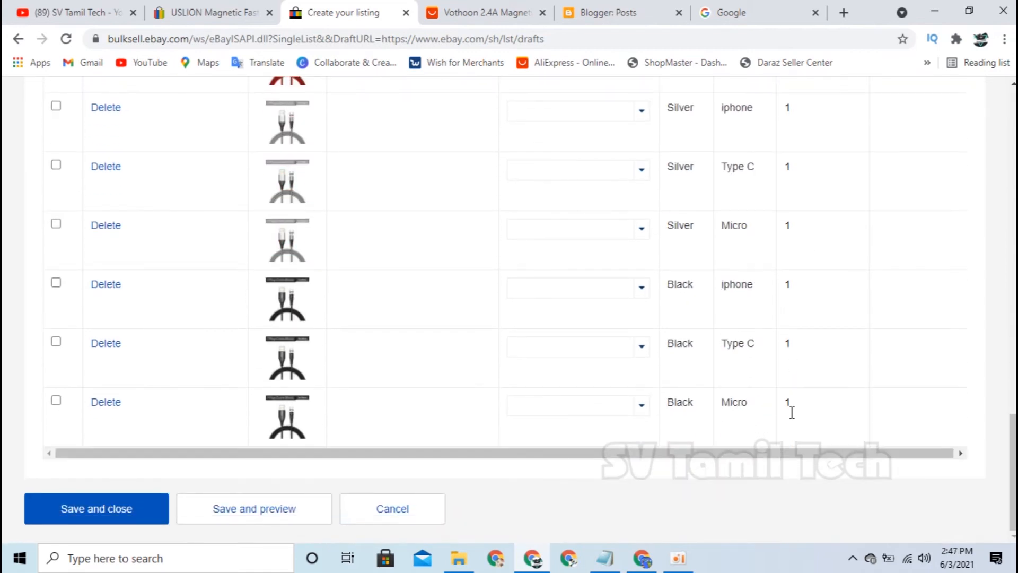
scroll(791, 419, up, 6)
scroll(793, 404, down, 6)
scroll(935, 318, up, 4)
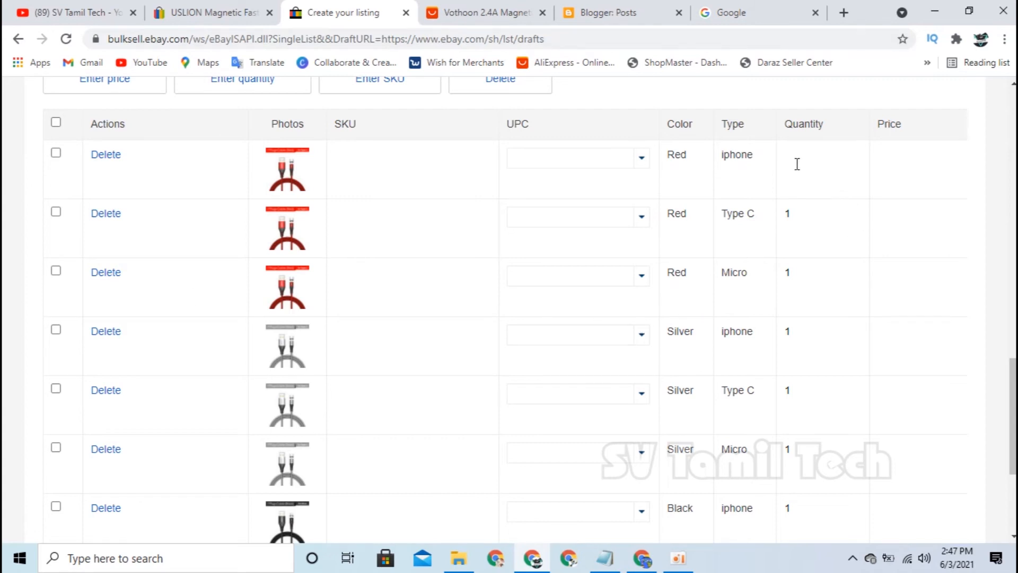
scroll(801, 191, up, 1)
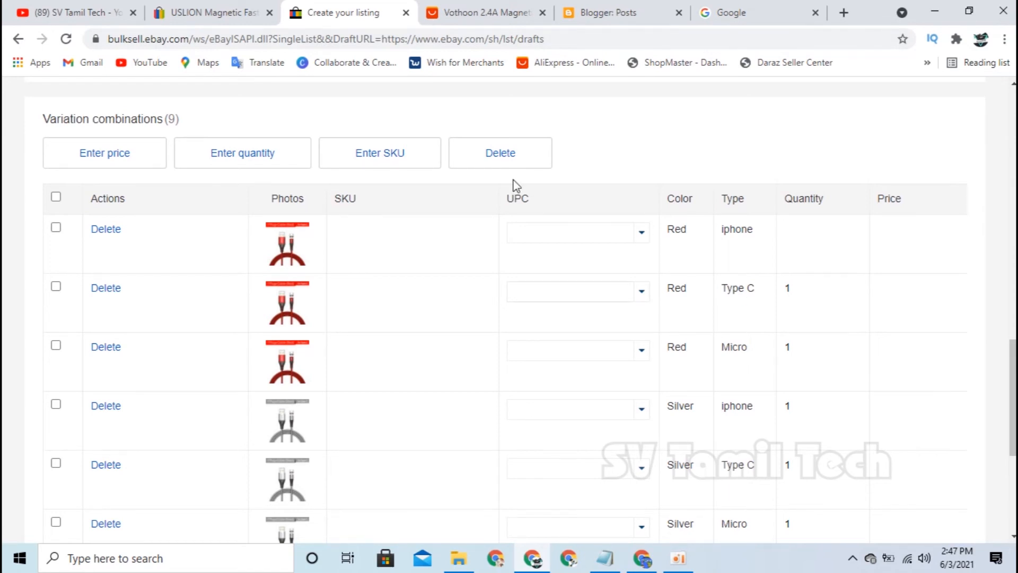
- Switch to the AliExpress product page and check the available stock of the Black For iphone cable against the listing's quantities
click(462, 10)
scroll(623, 418, down, 1)
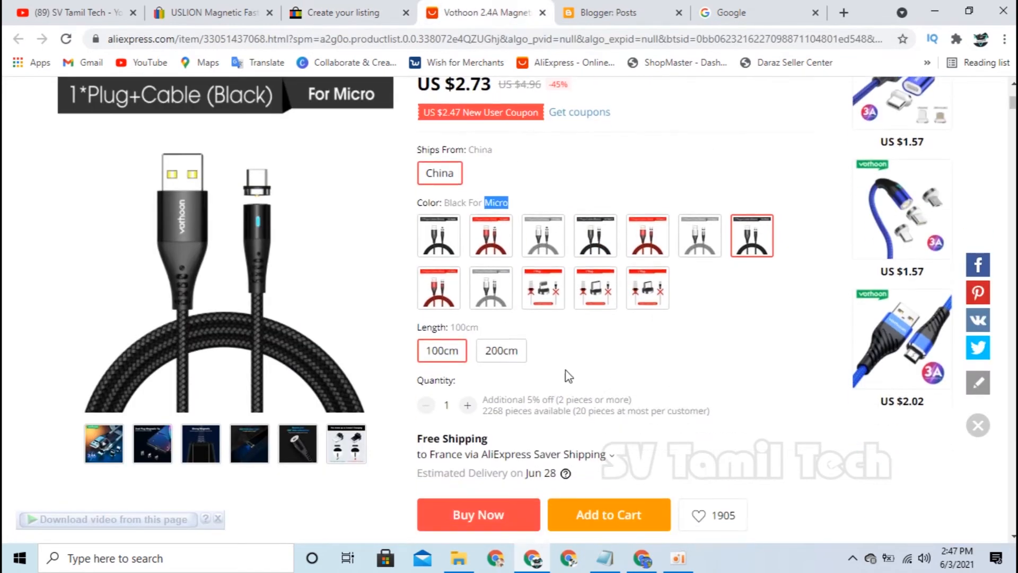
click(437, 233)
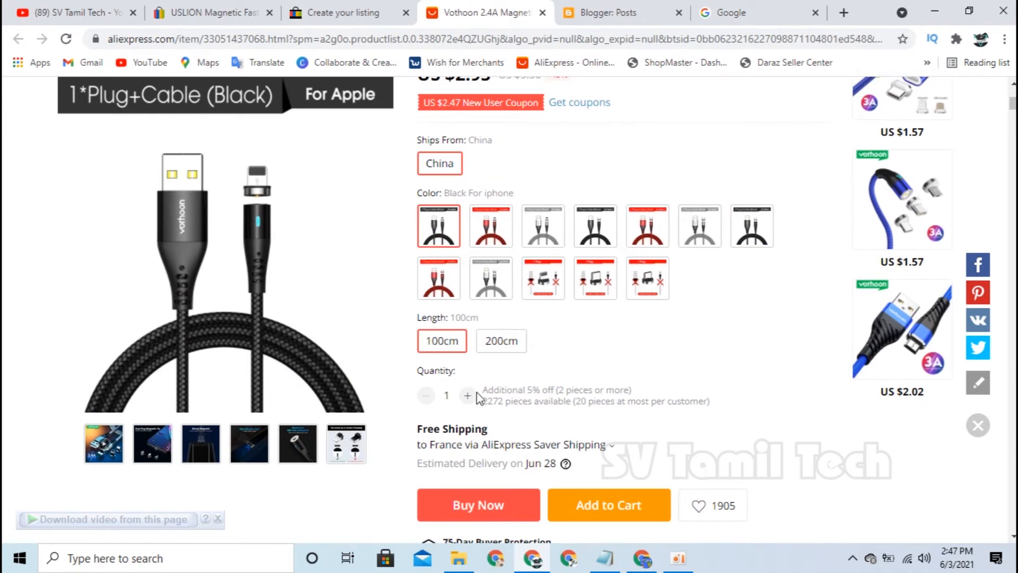
drag(485, 403, 502, 404)
click(344, 12)
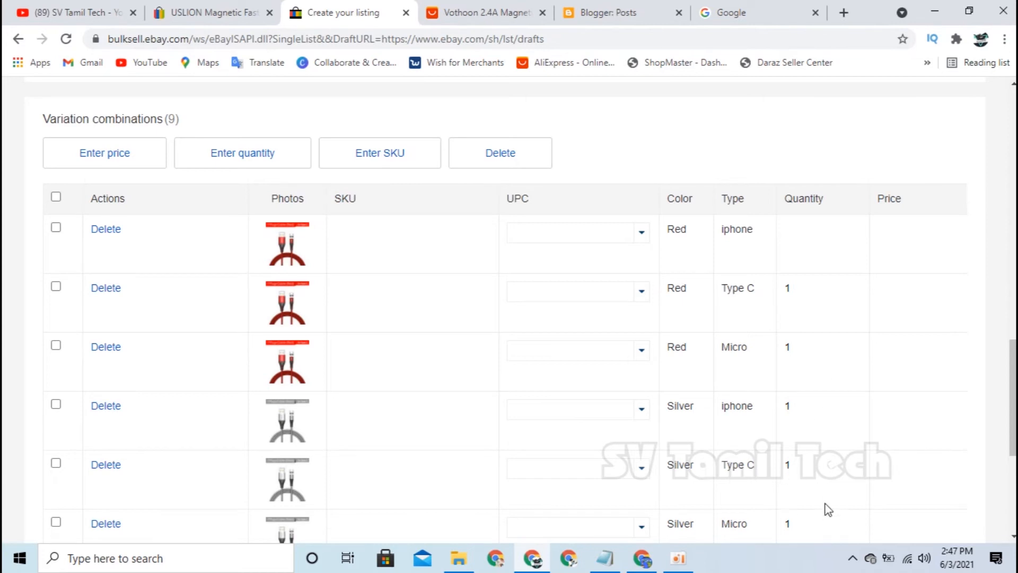
click(530, 8)
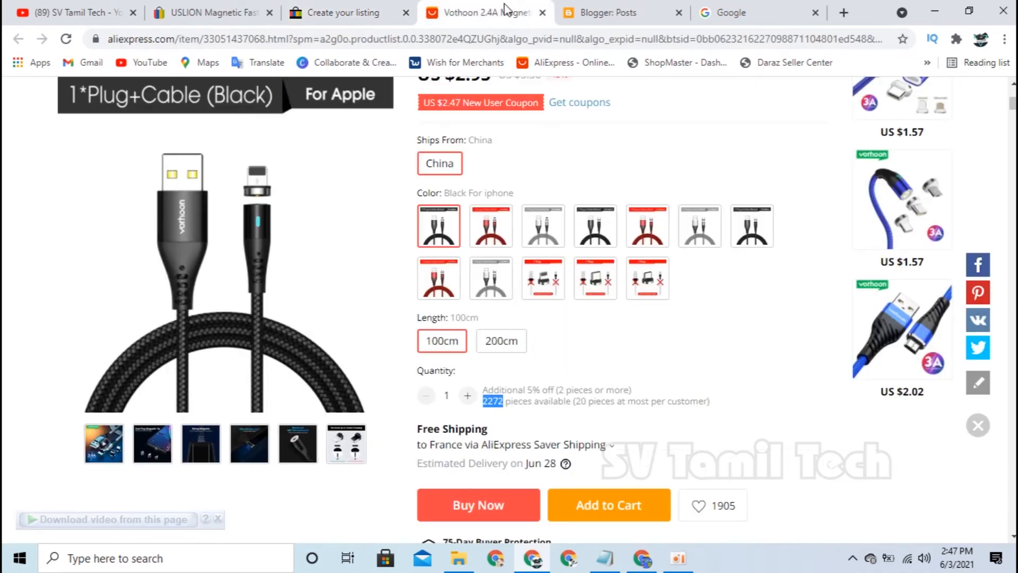
click(327, 7)
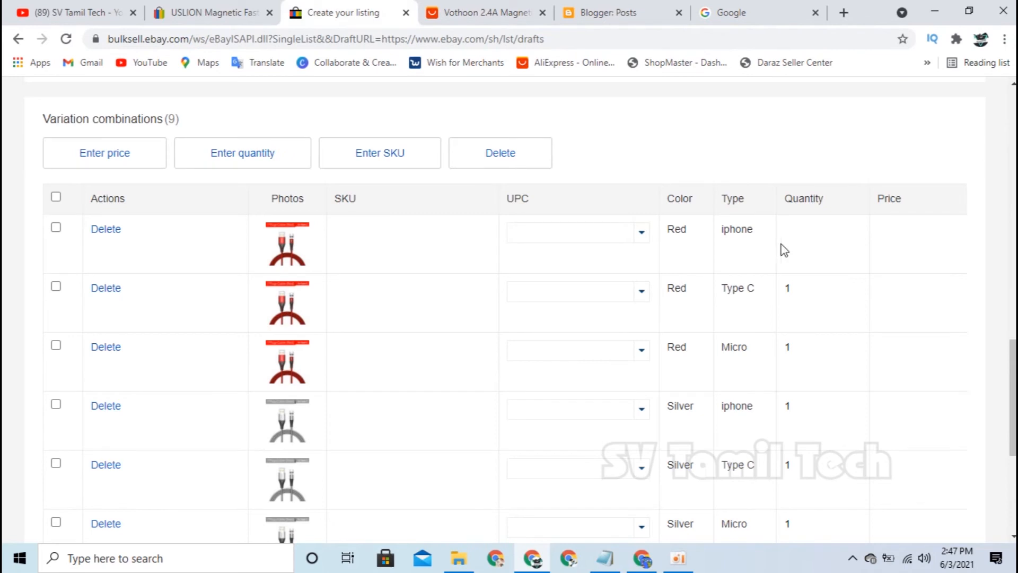
click(493, 9)
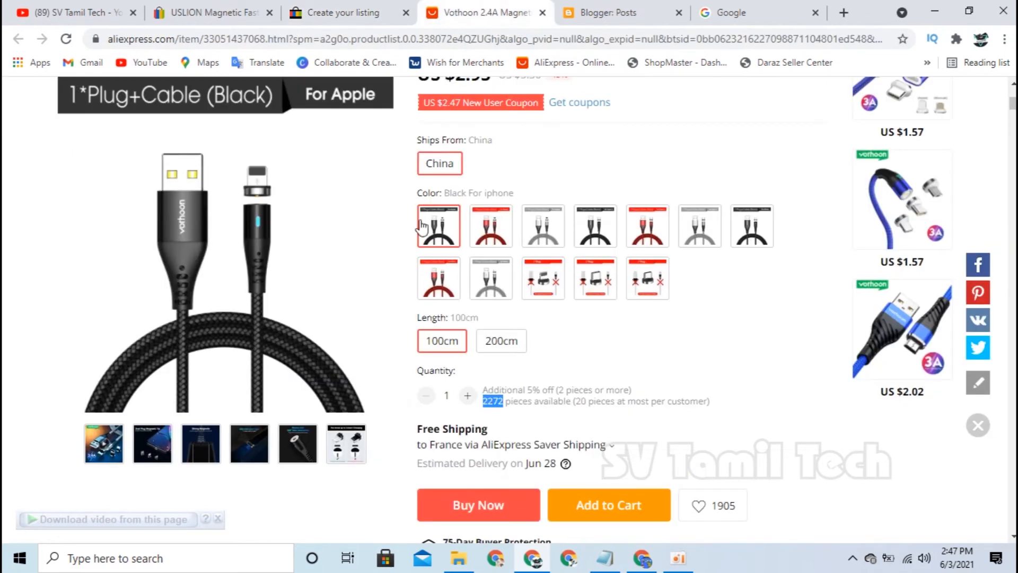
- Raise the AliExpress order quantity to see its effect on shipping, and reset it to 1
click(581, 351)
click(467, 396)
click(467, 396)
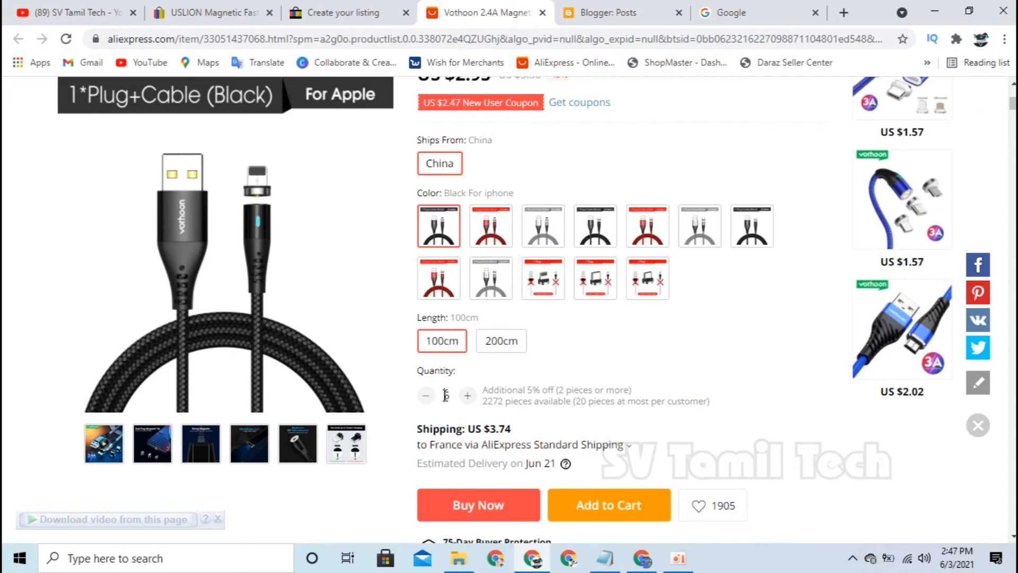
drag(446, 395, 452, 398)
text(1)
- Set the AliExpress shipping method to France to the free AliExpress Saver Shipping
click(473, 447)
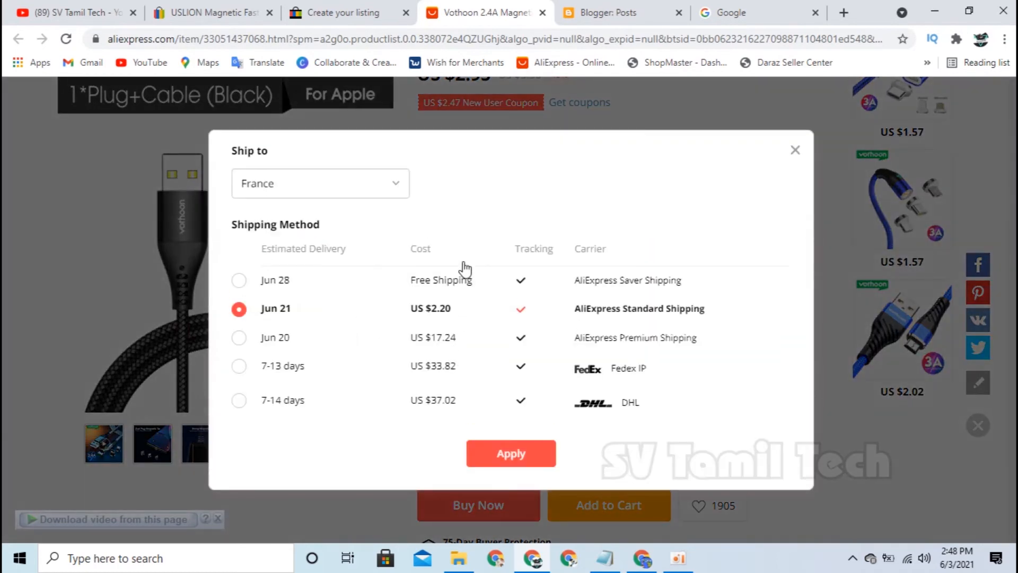
click(313, 286)
click(506, 455)
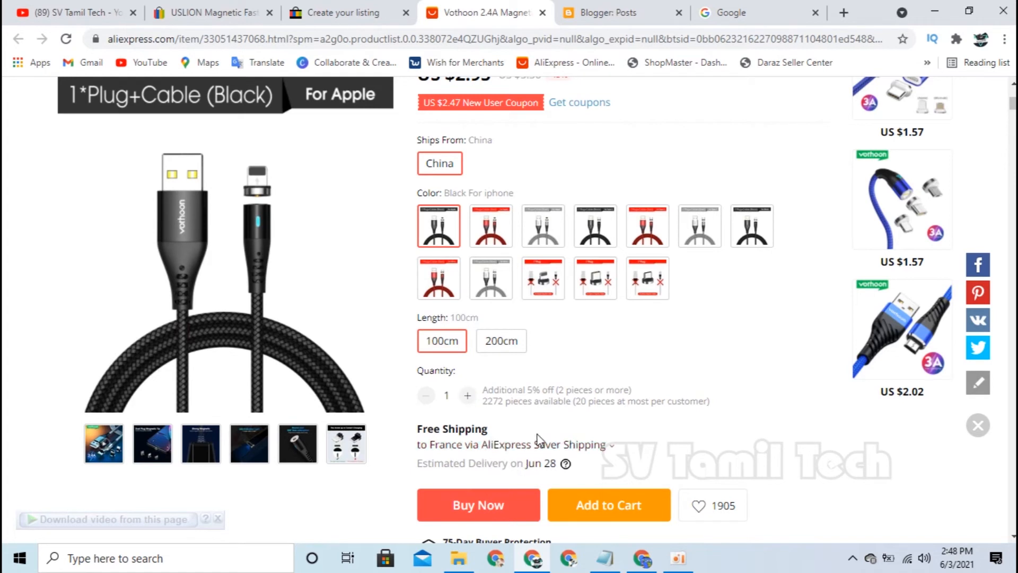
- Return to the eBay listing draft and set the Red iphone variation's quantity to 1
click(371, 11)
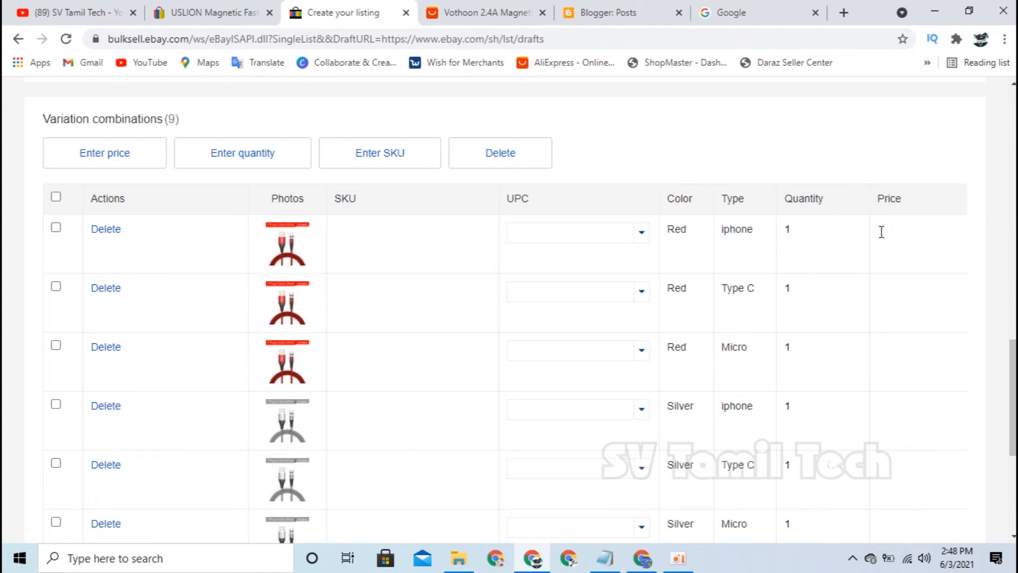
- Search Google for "ebay calculator" and open the eBay PayPal Fee Calculator on finalfeecalc.com at its price and cost fields
click(727, 13)
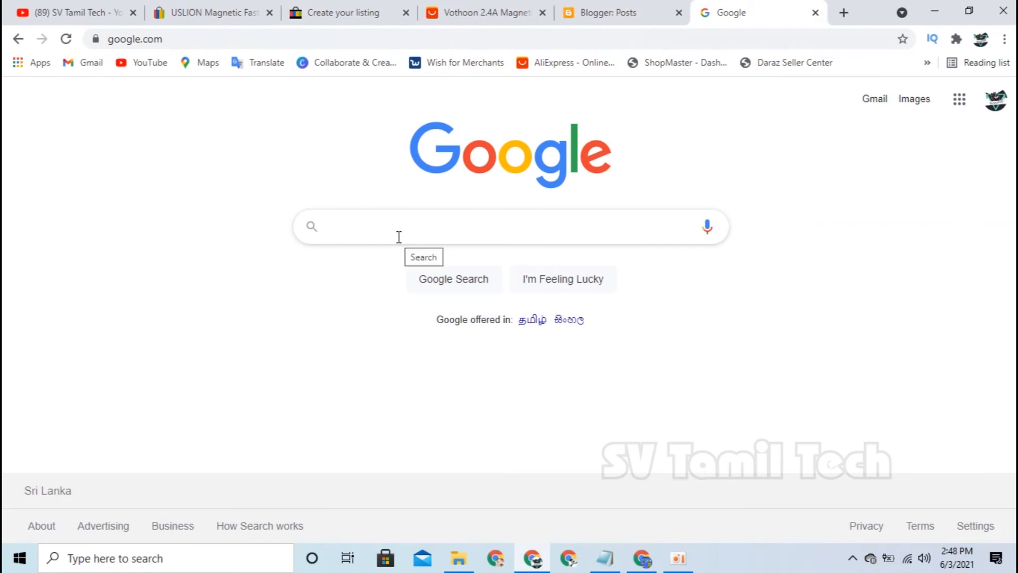
click(359, 221)
text(ebay)
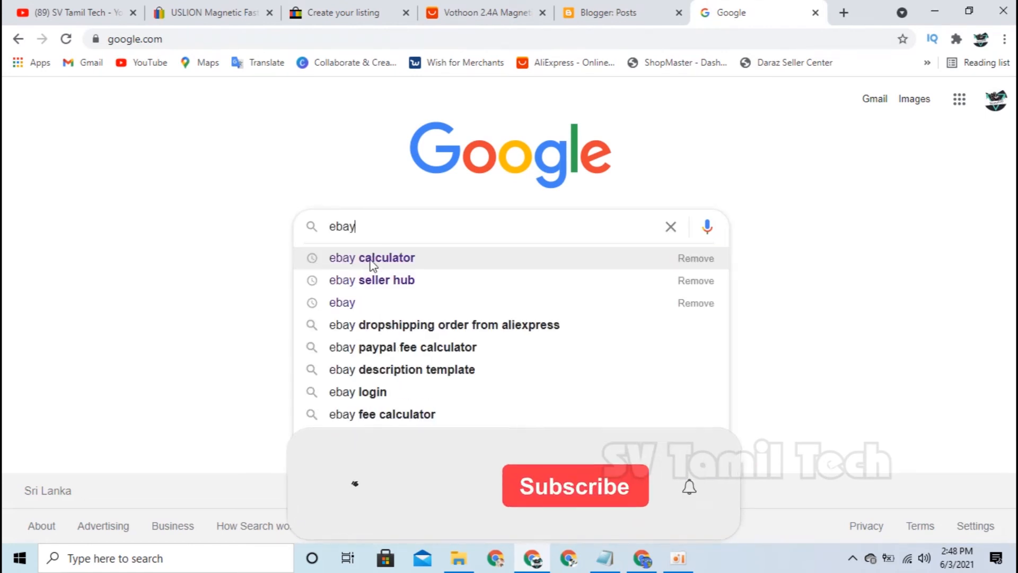
click(373, 257)
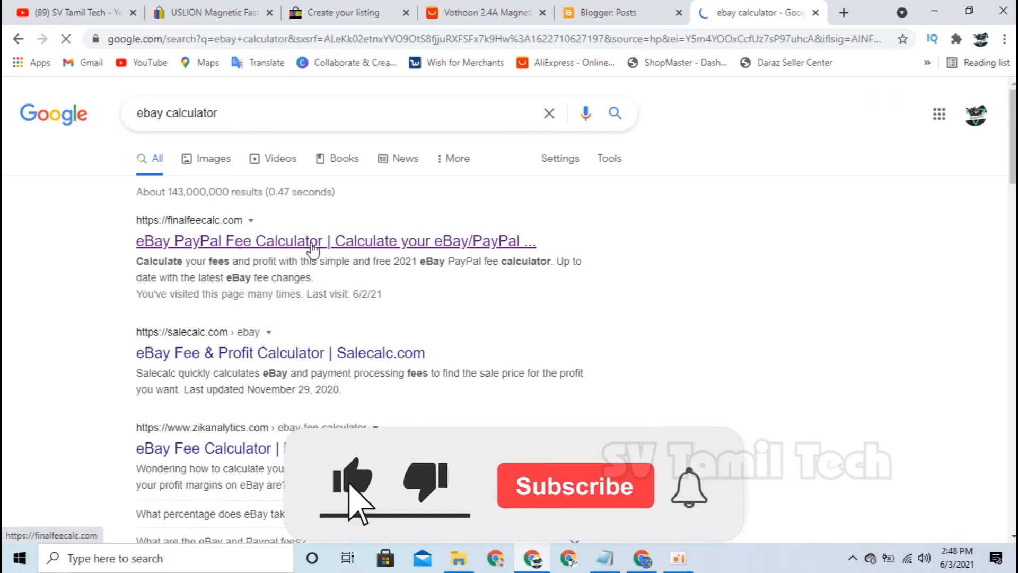
click(257, 253)
scroll(302, 334, down, 5)
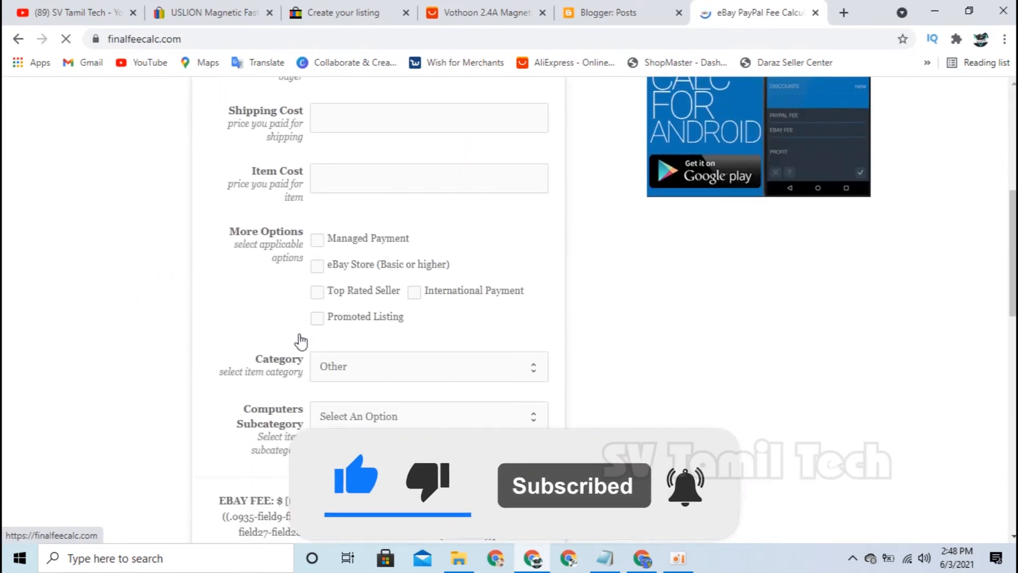
scroll(299, 335, up, 4)
scroll(292, 356, down, 3)
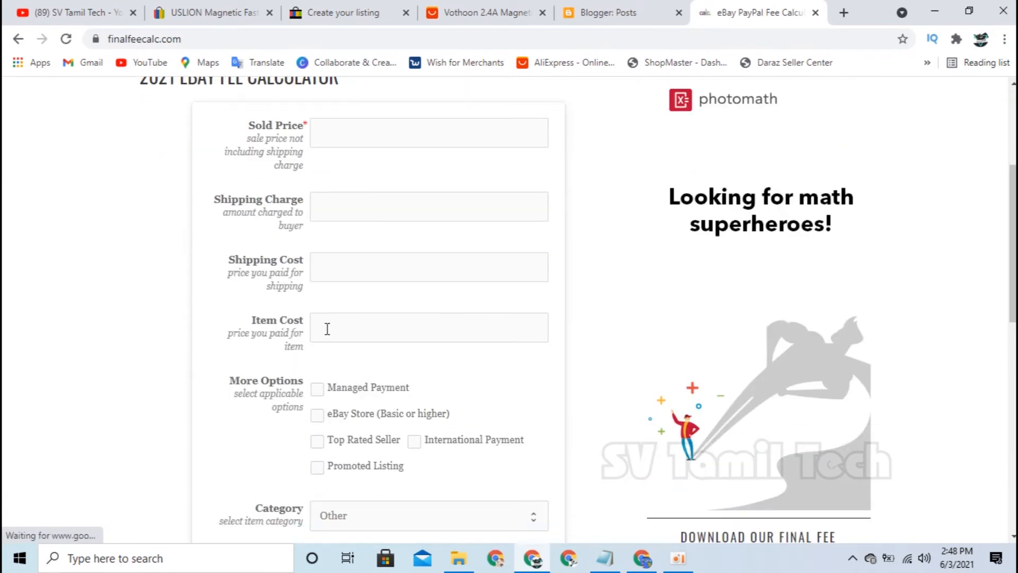
- Copy the Black For iphone cable's current price from the AliExpress page and return to the eBay fee calculator
click(460, 11)
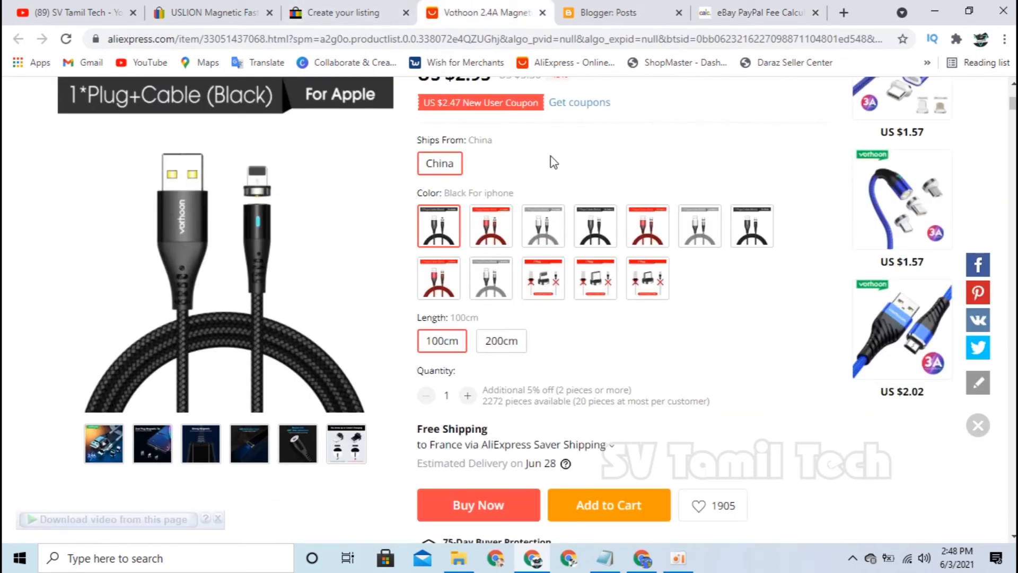
scroll(525, 199, up, 1)
drag(494, 149, 459, 146)
click(461, 148)
key(ctrl+c)
click(758, 12)
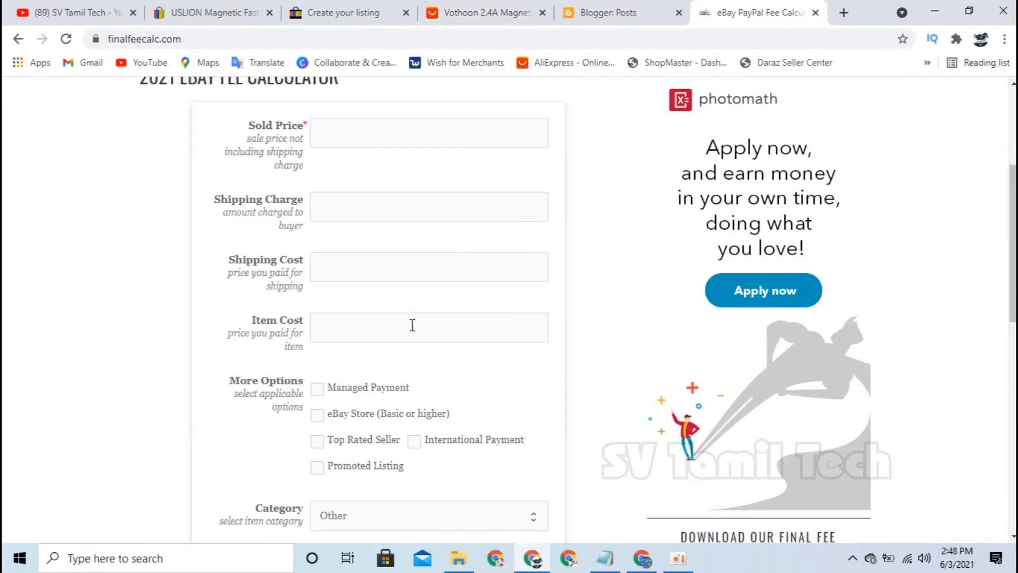
- Fill in the fee calculator with the copied item cost of 2.95 and a sold price of 4.5
click(410, 328)
key(ctrl+v)
scroll(364, 295, up, 1)
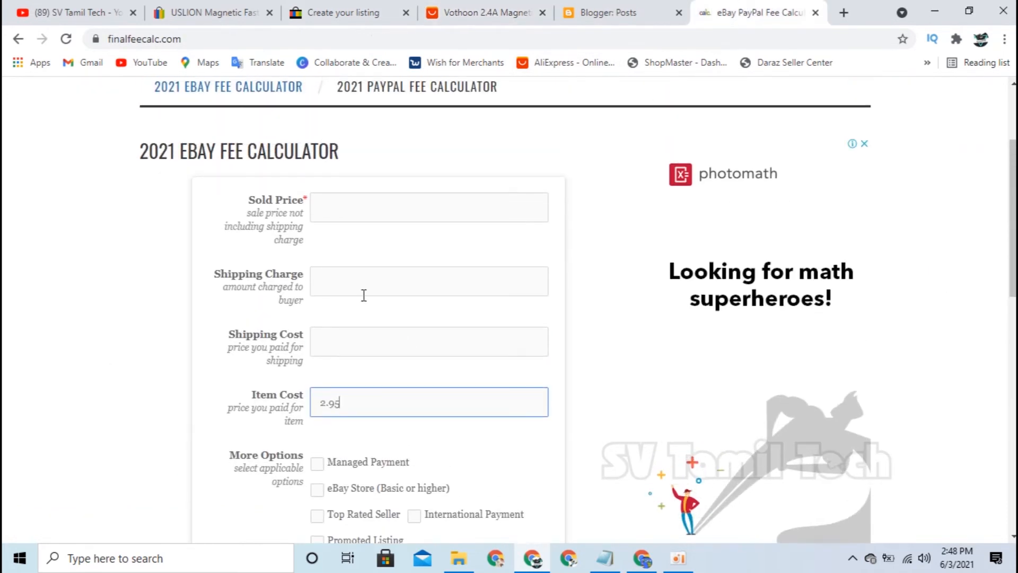
click(341, 206)
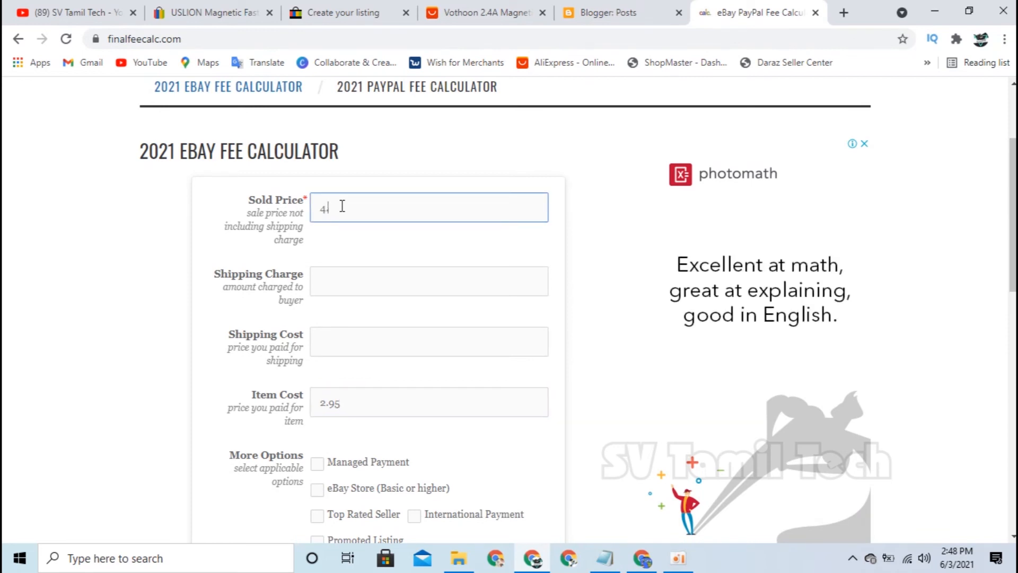
click(143, 285)
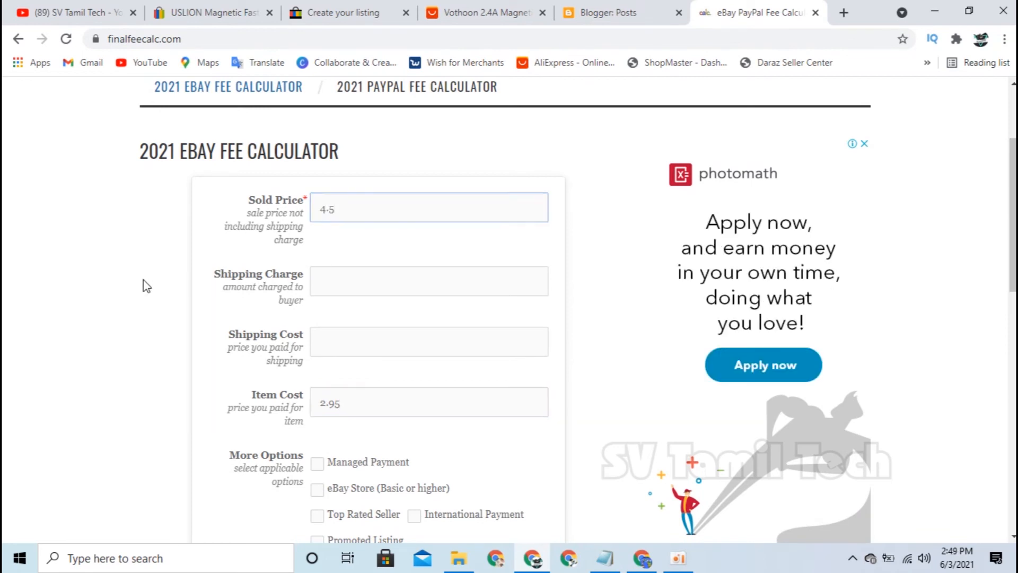
- Examine the calculator's total profit, eBay fee and PayPal fee for the entered sold price and item cost
scroll(147, 286, down, 1)
scroll(147, 286, down, 5)
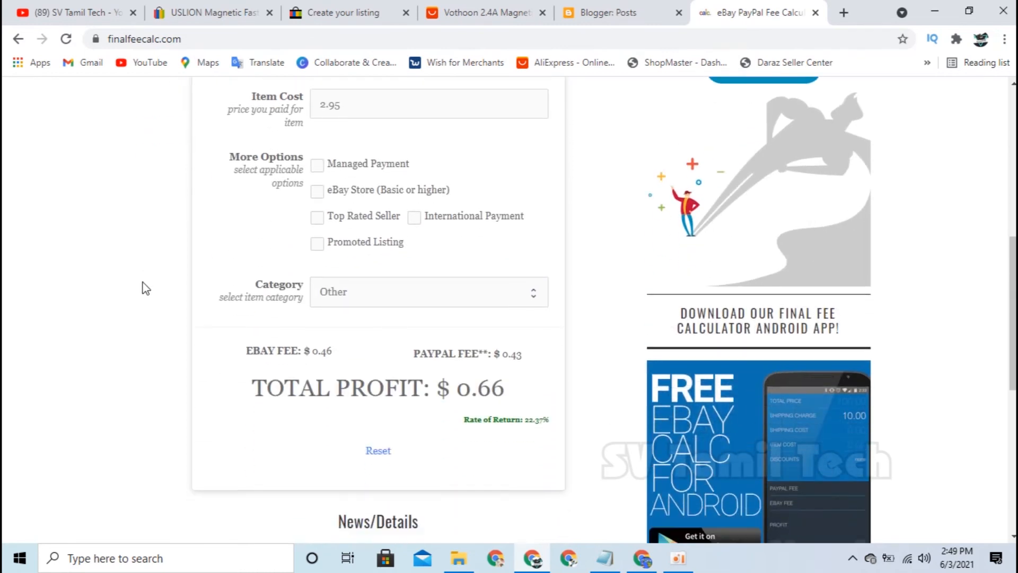
double_click(257, 389)
drag(360, 389, 510, 385)
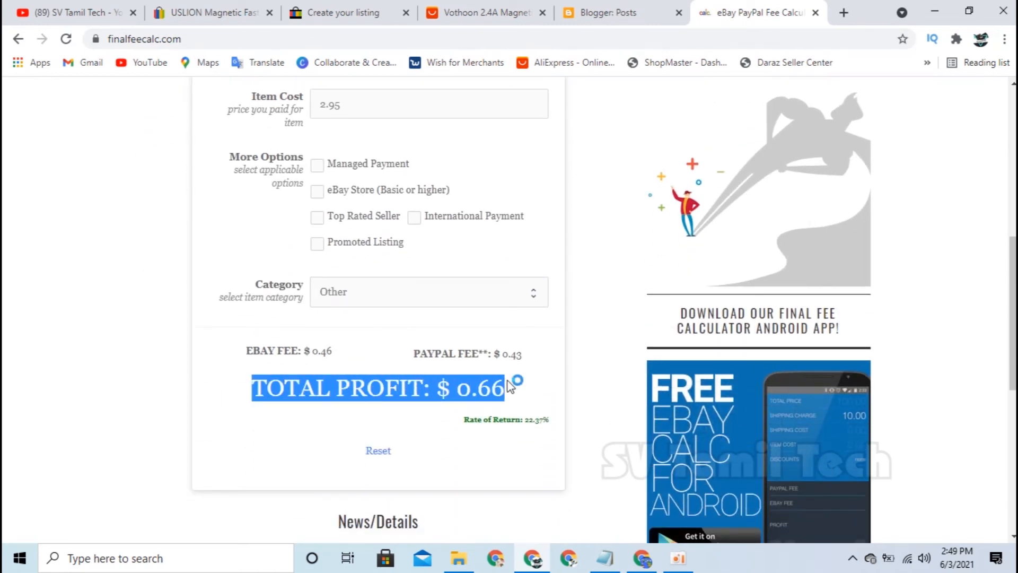
click(469, 392)
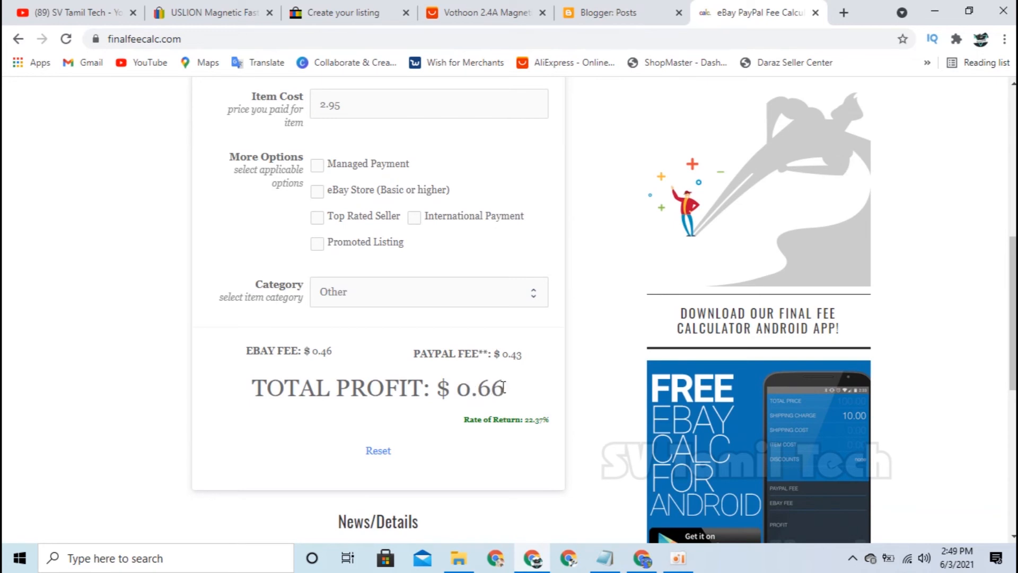
scroll(318, 421, up, 1)
scroll(321, 420, down, 3)
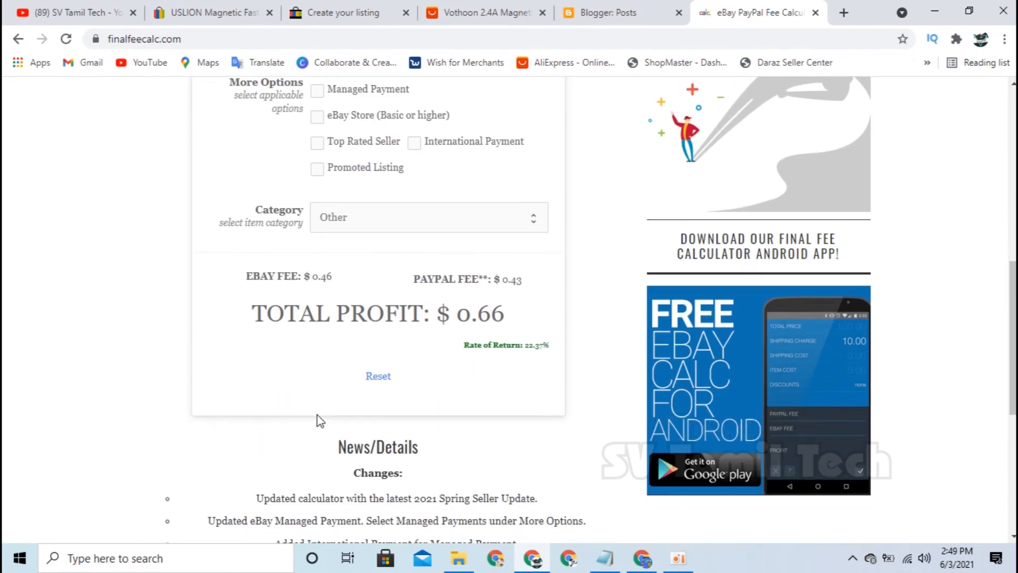
drag(247, 280, 340, 281)
click(379, 280)
drag(415, 277, 532, 291)
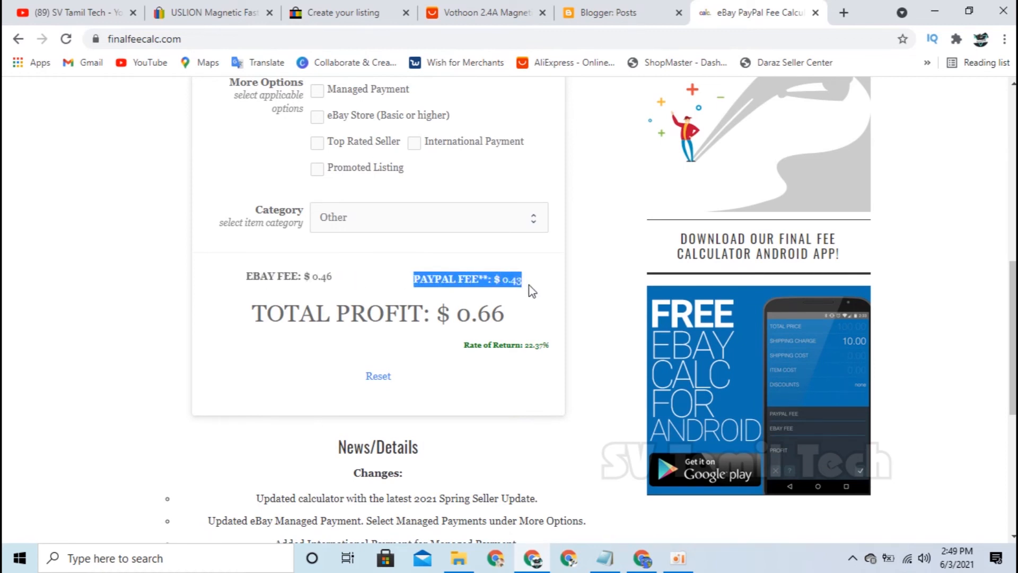
click(531, 291)
- Try a sold price of 5.2 in the fee calculator and check the total profit it gives
scroll(363, 234, up, 7)
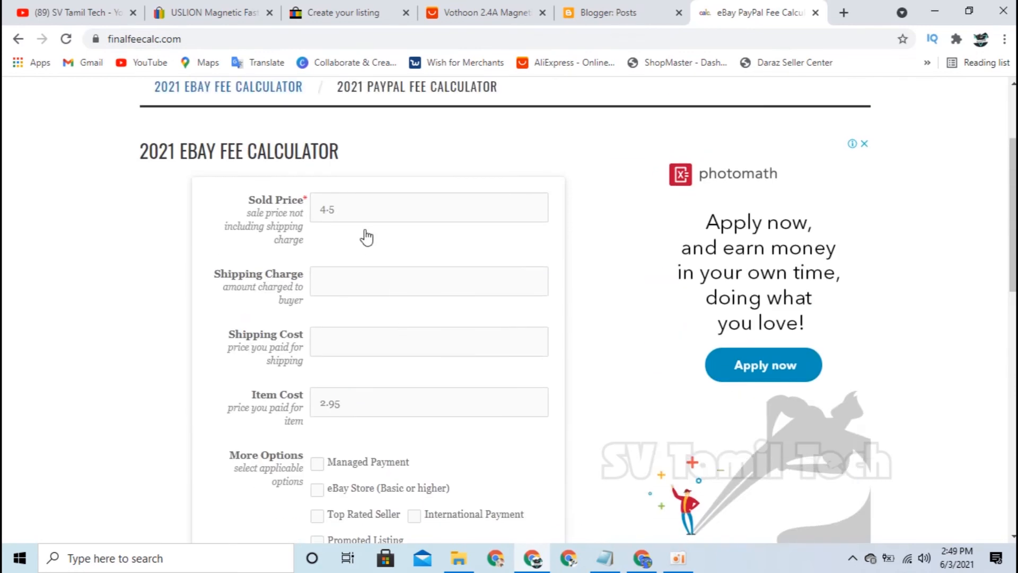
double_click(340, 211)
text(5.2)
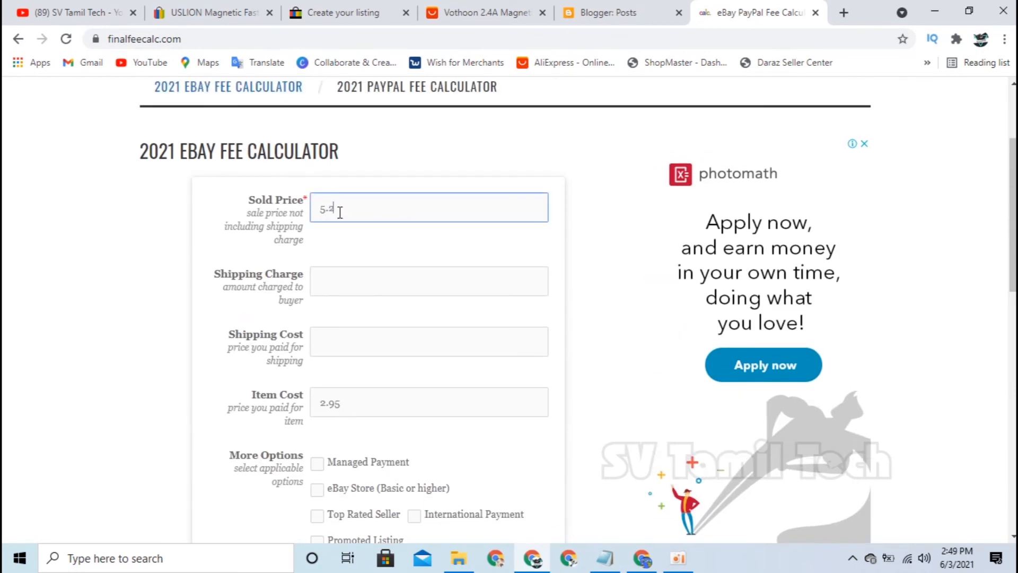
click(141, 268)
scroll(127, 291, down, 7)
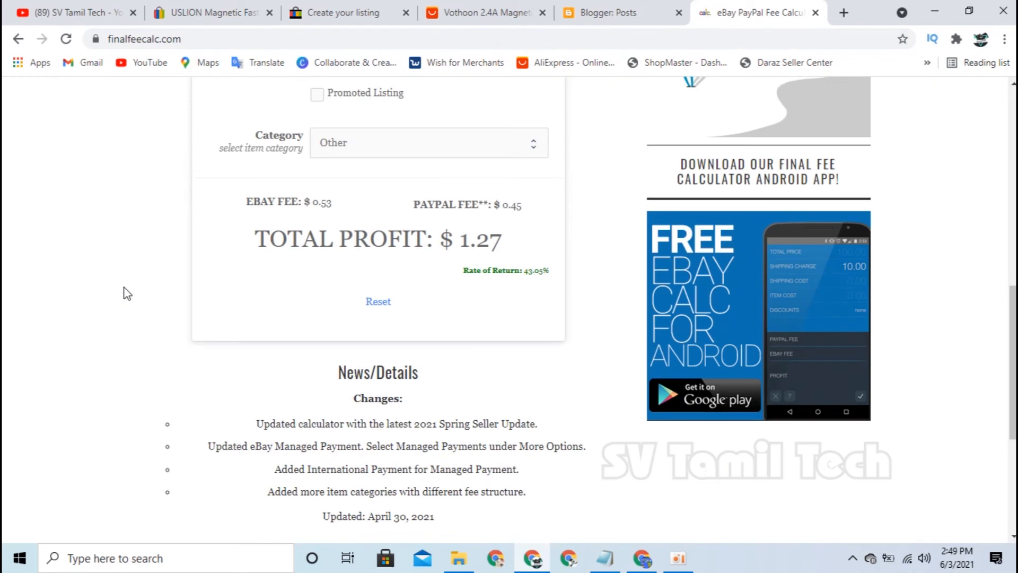
- Set the calculator's sold price to 4.99 and check the resulting total profit
scroll(368, 182, up, 7)
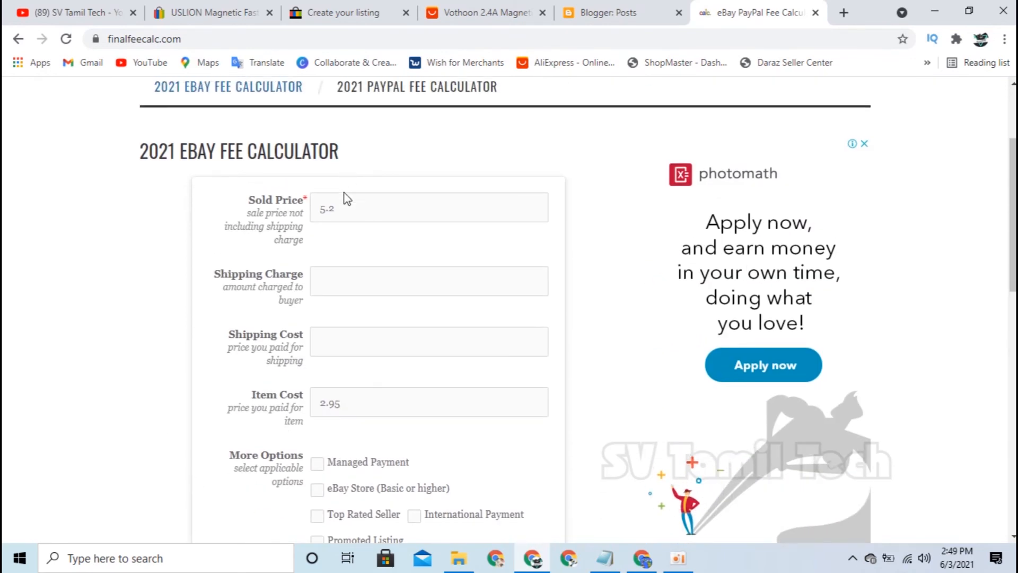
scroll(348, 214, down, 5)
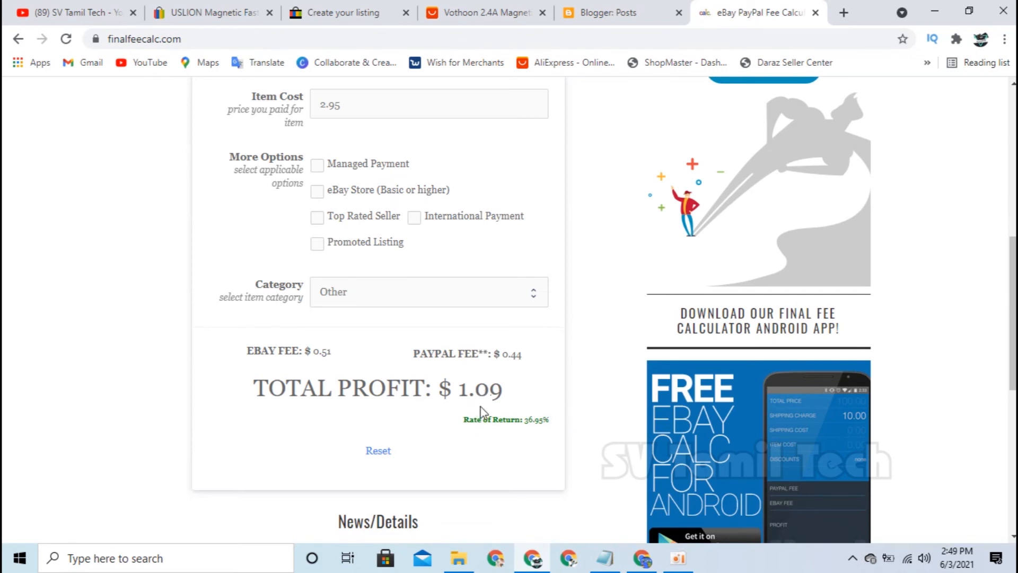
double_click(464, 395)
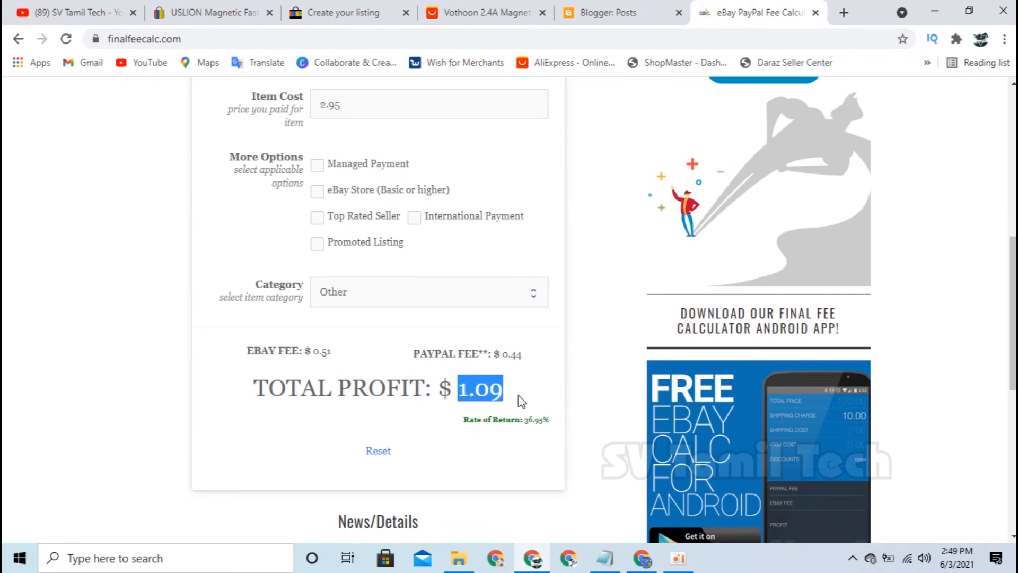
scroll(493, 407, up, 7)
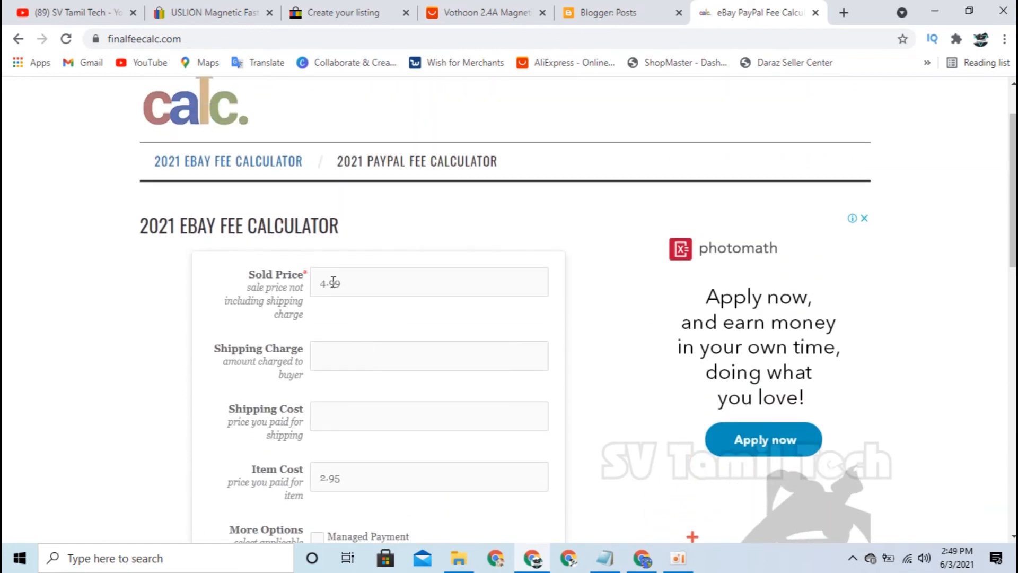
- Compare the variation prices in the eBay listing draft with the cable's price on the AliExpress page
click(394, 3)
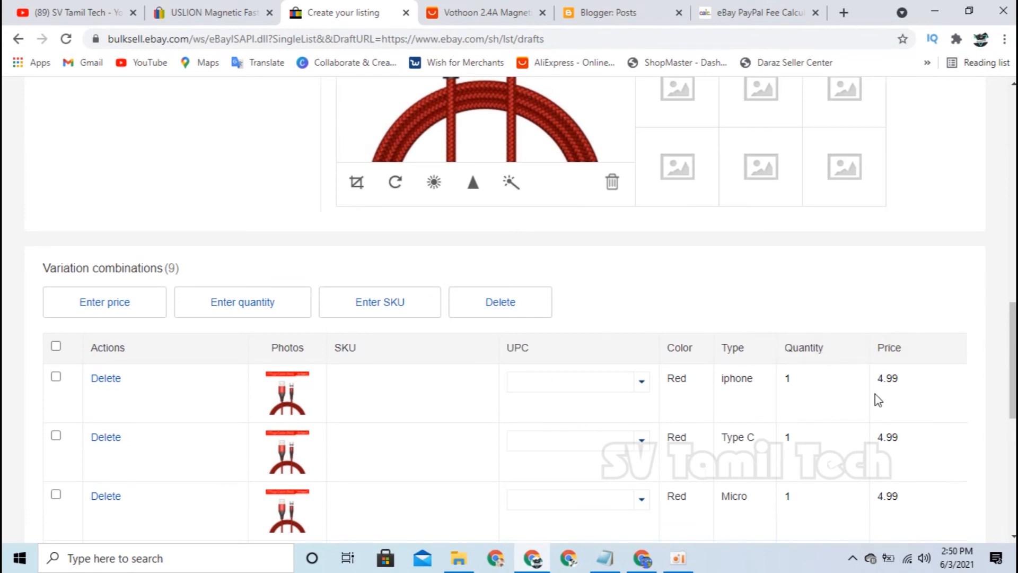
click(424, 9)
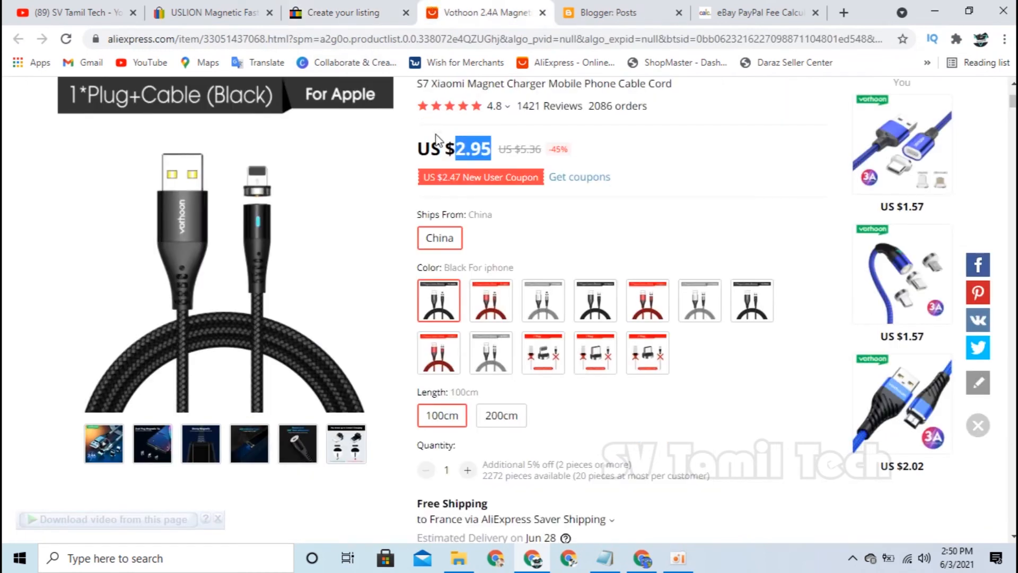
click(483, 152)
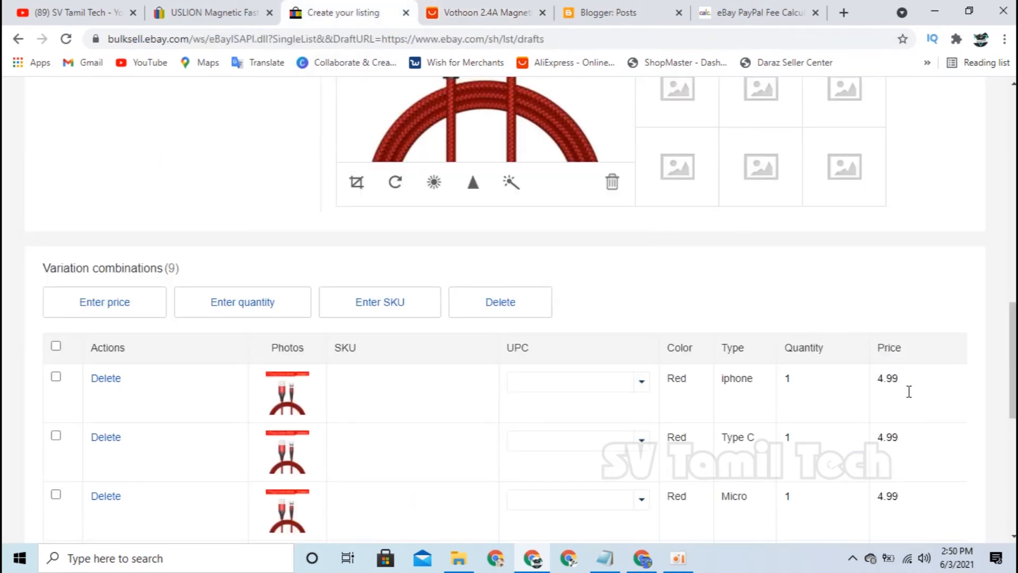
click(480, 12)
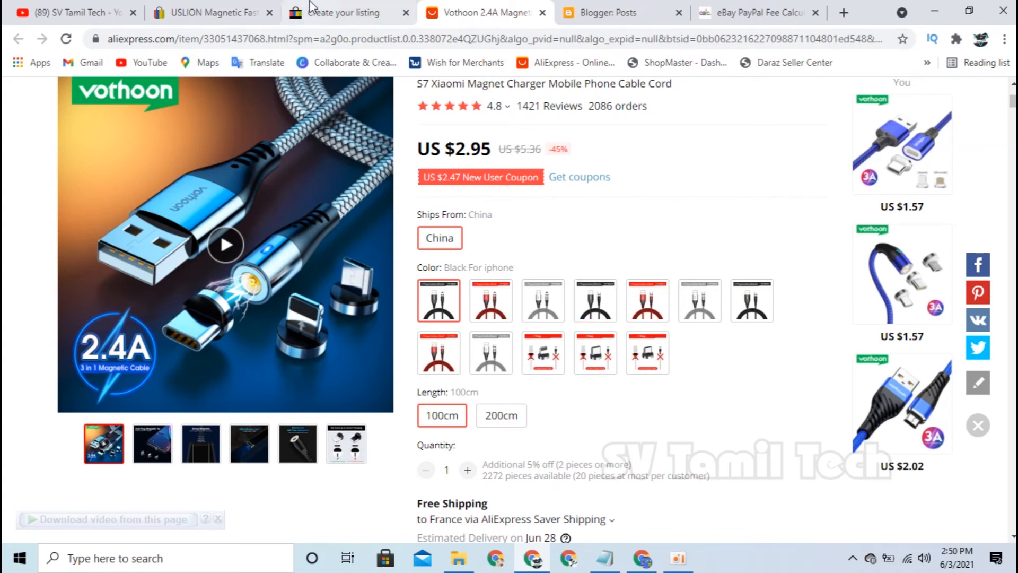
- Return to the eBay listing draft, then save and close its variation combinations
click(340, 12)
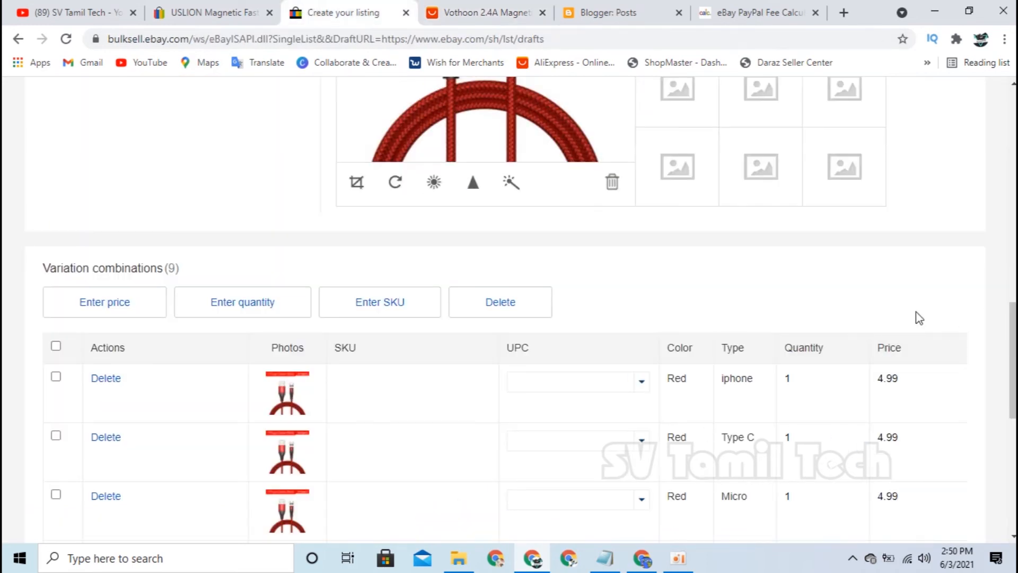
scroll(915, 318, down, 8)
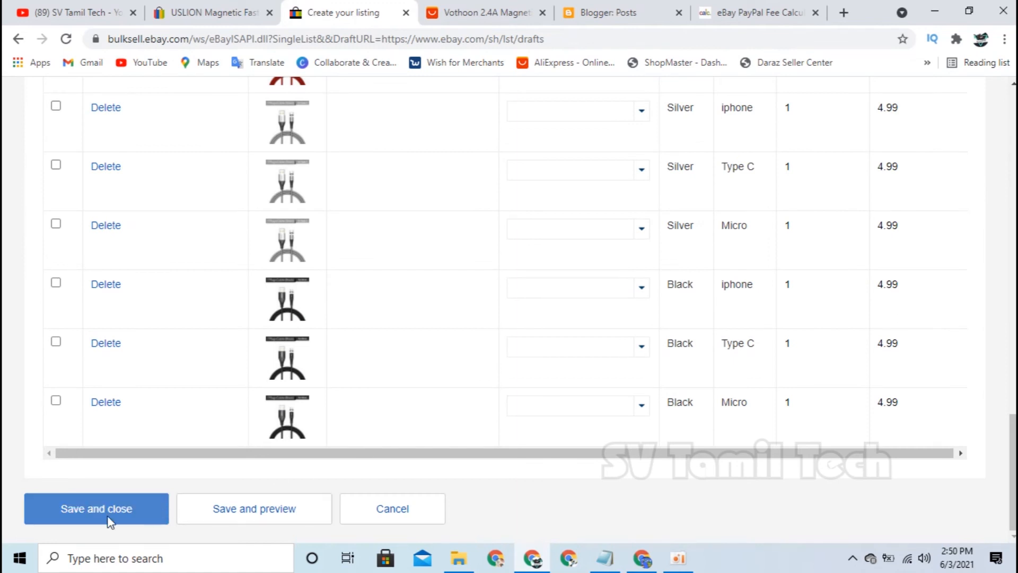
click(98, 514)
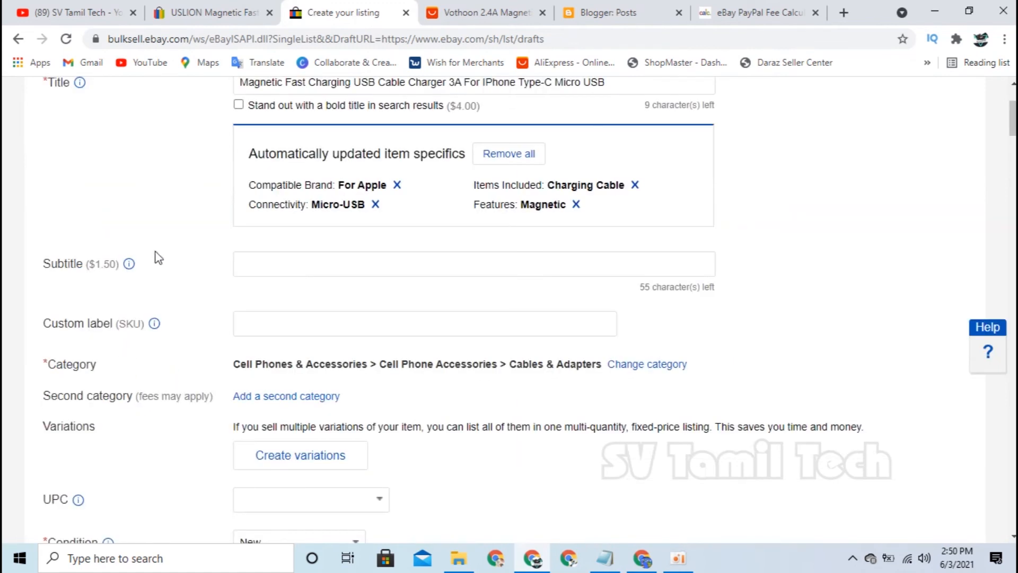
- Review the listing form from the variations and default photos through item specifics, description, payment, returns and shipping details
scroll(183, 406, down, 4)
scroll(159, 371, down, 5)
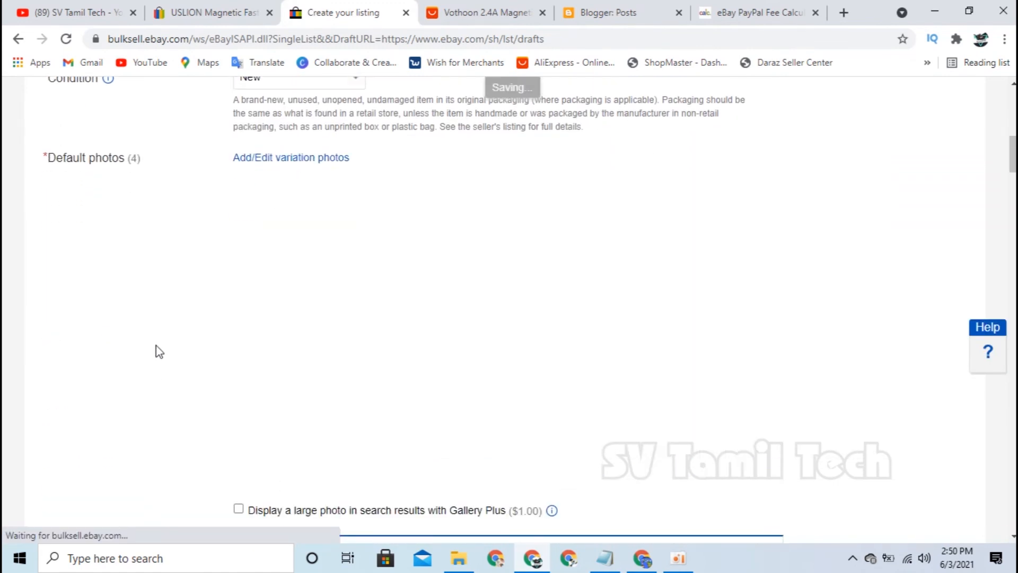
scroll(282, 412, down, 4)
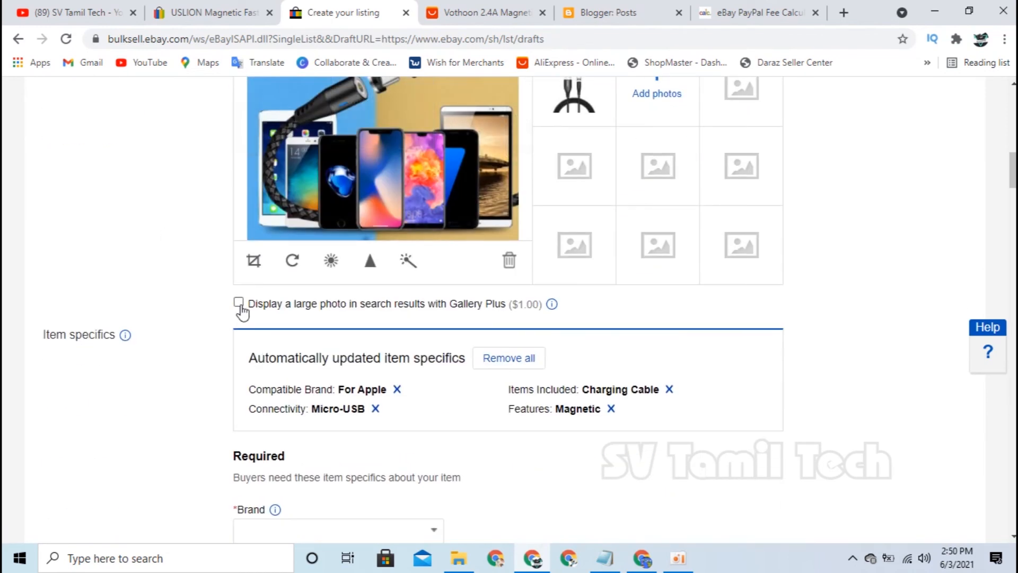
scroll(118, 365, down, 3)
scroll(131, 332, down, 3)
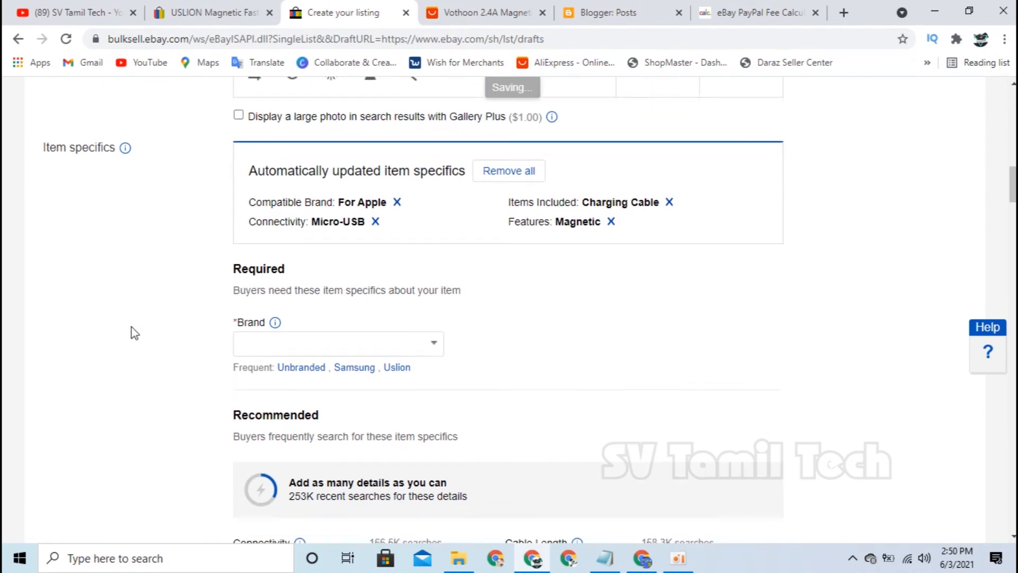
scroll(261, 287, down, 18)
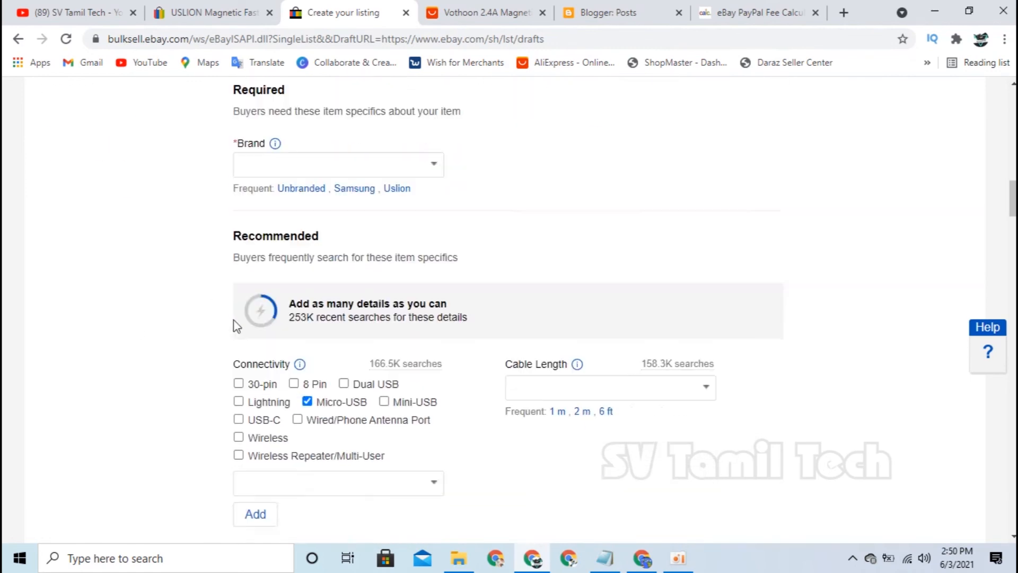
scroll(223, 320, down, 20)
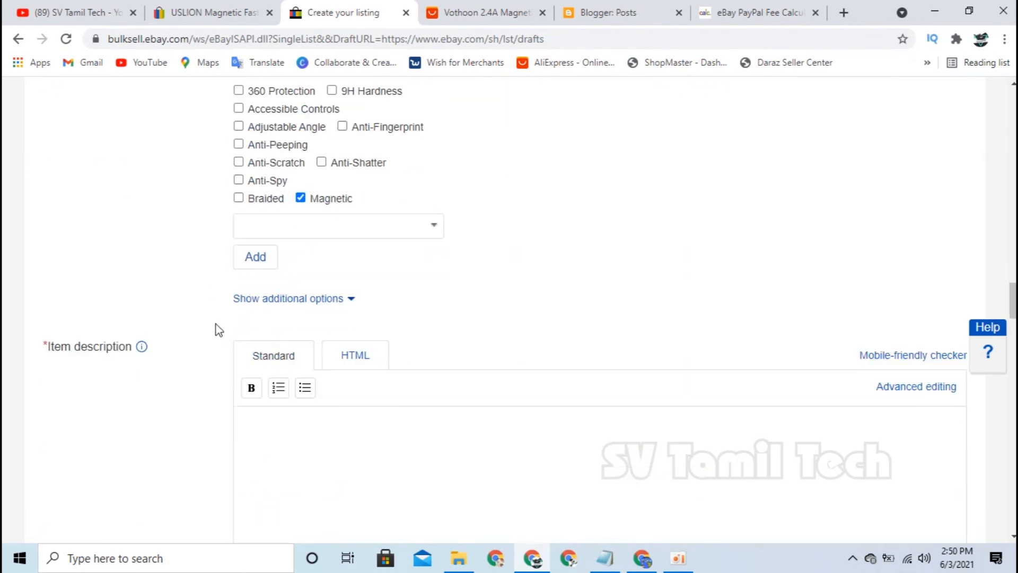
scroll(212, 328, down, 20)
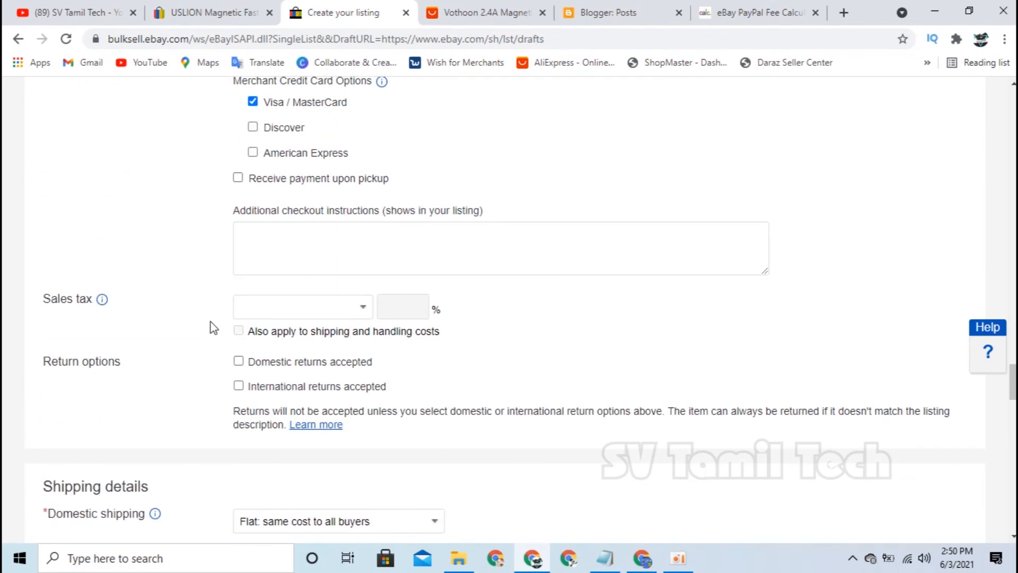
scroll(212, 327, up, 20)
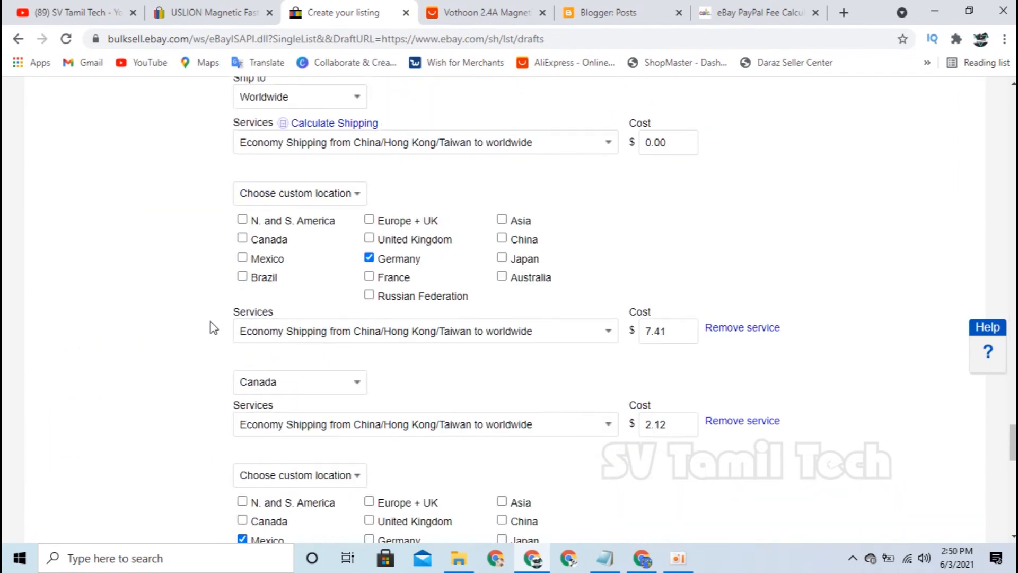
scroll(214, 335, up, 20)
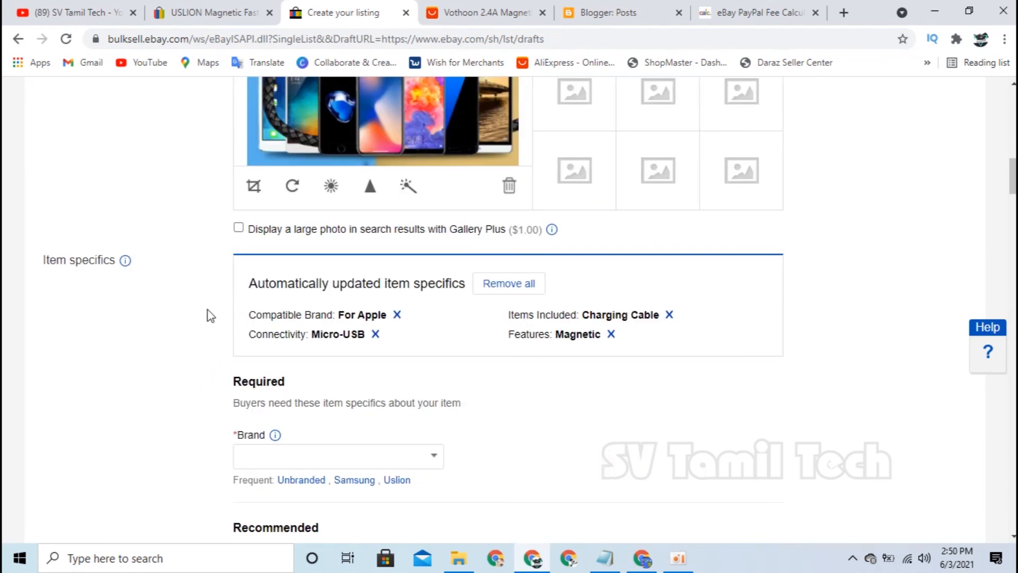
scroll(218, 454, up, 7)
scroll(206, 454, up, 2)
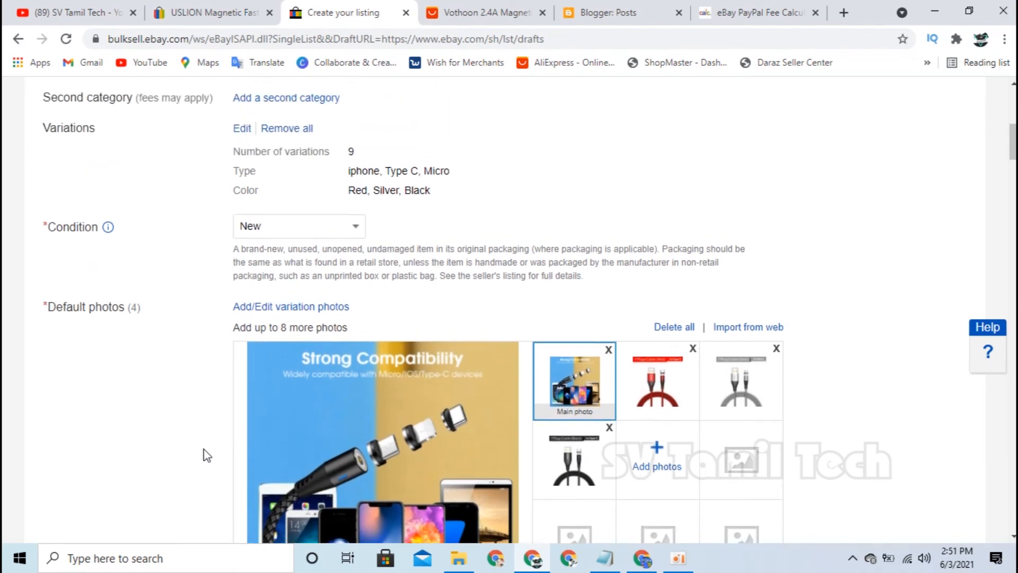
scroll(206, 453, down, 3)
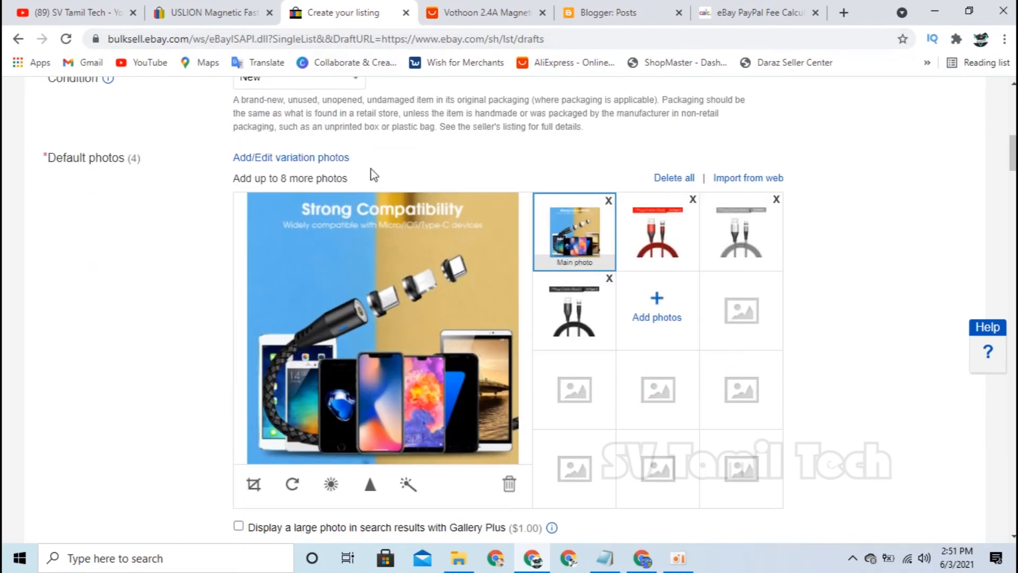
- Switch to the eBay Seller Hub overview and check the account's monthly limit on the number of items
click(642, 557)
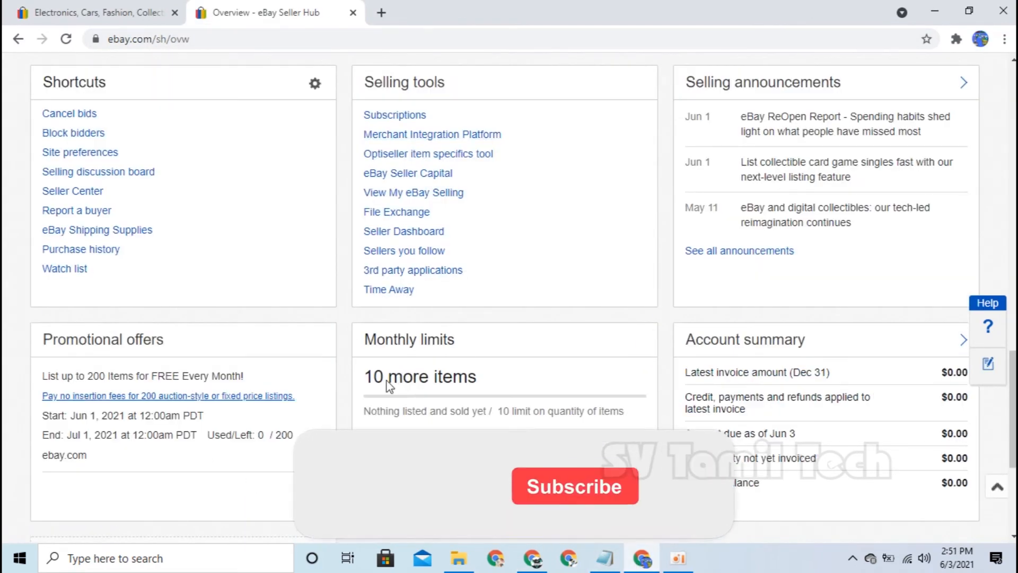
double_click(371, 376)
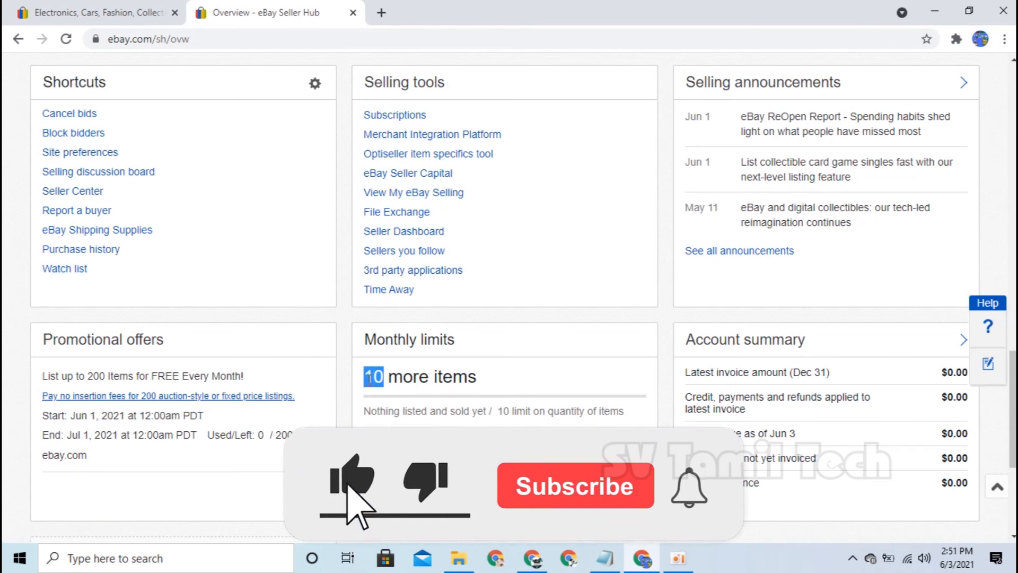
drag(369, 377, 371, 379)
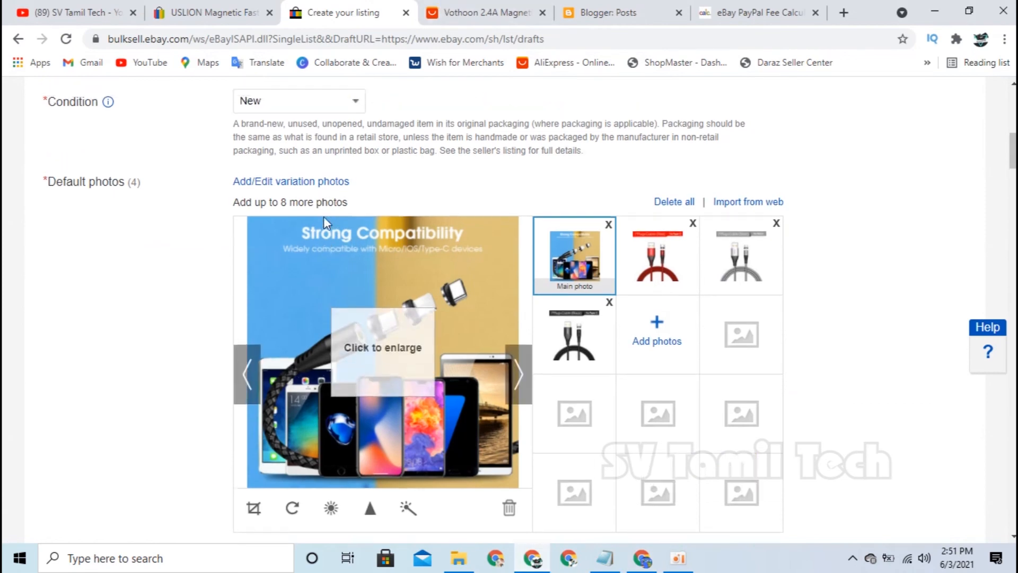
- Review the listing's variation summary, then reopen the variation combinations and look over their photos, quantities and prices
scroll(318, 228, up, 5)
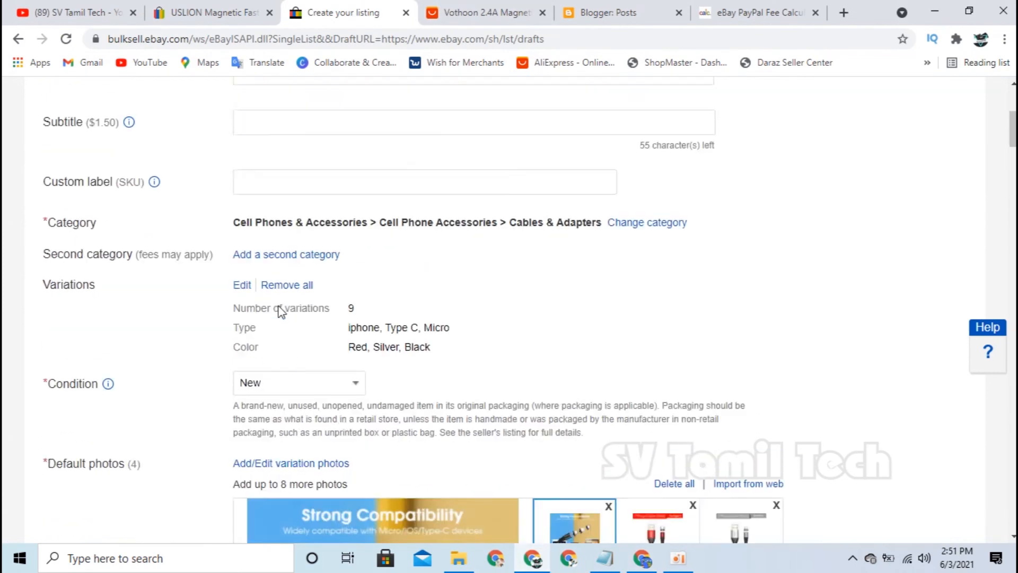
scroll(279, 307, down, 3)
scroll(279, 268, up, 1)
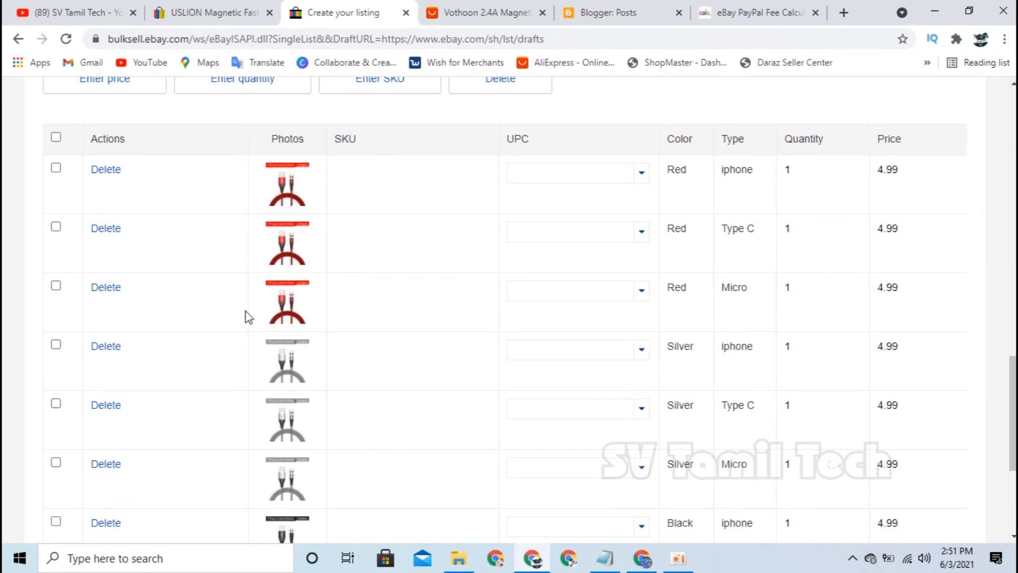
scroll(245, 316, up, 7)
scroll(192, 253, down, 6)
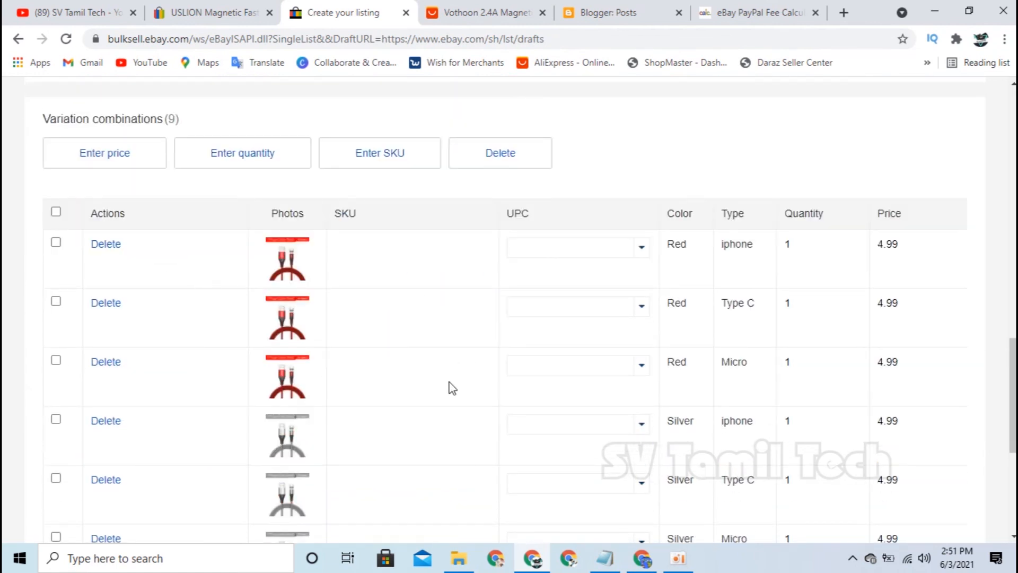
- Return to the eBay Seller Hub overview and look over its listings, sales and orders sections
click(287, 265)
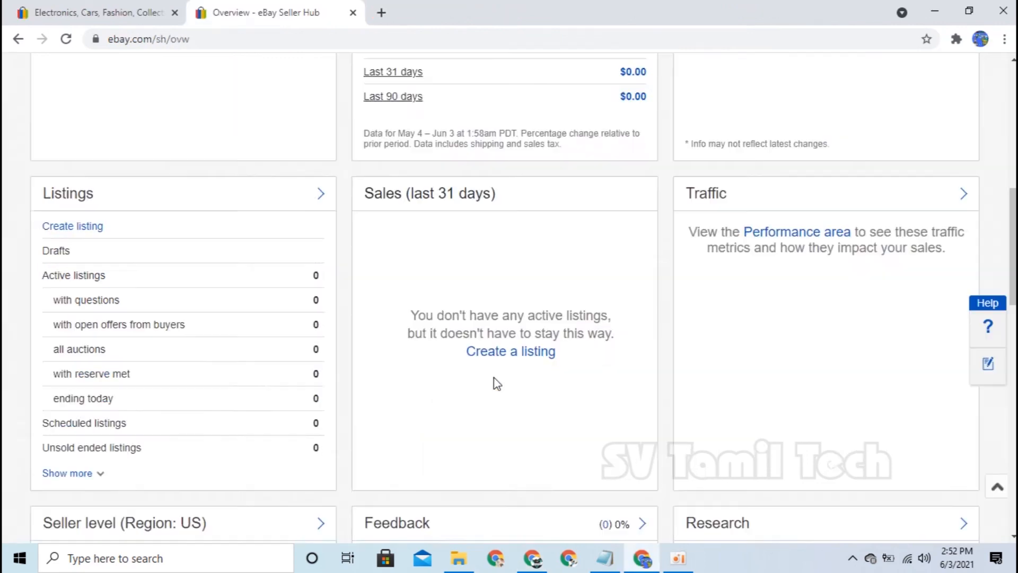
scroll(497, 383, up, 7)
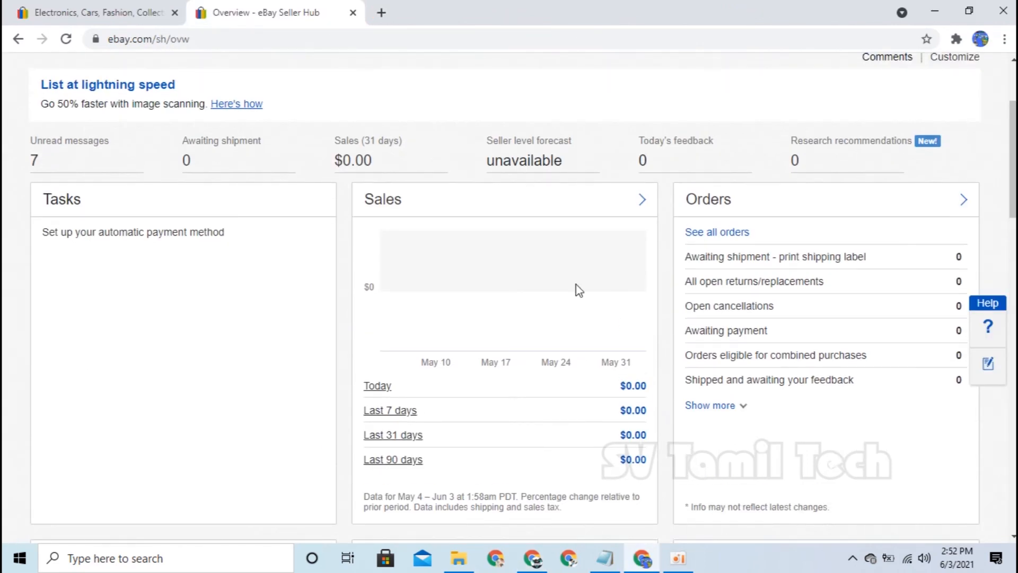